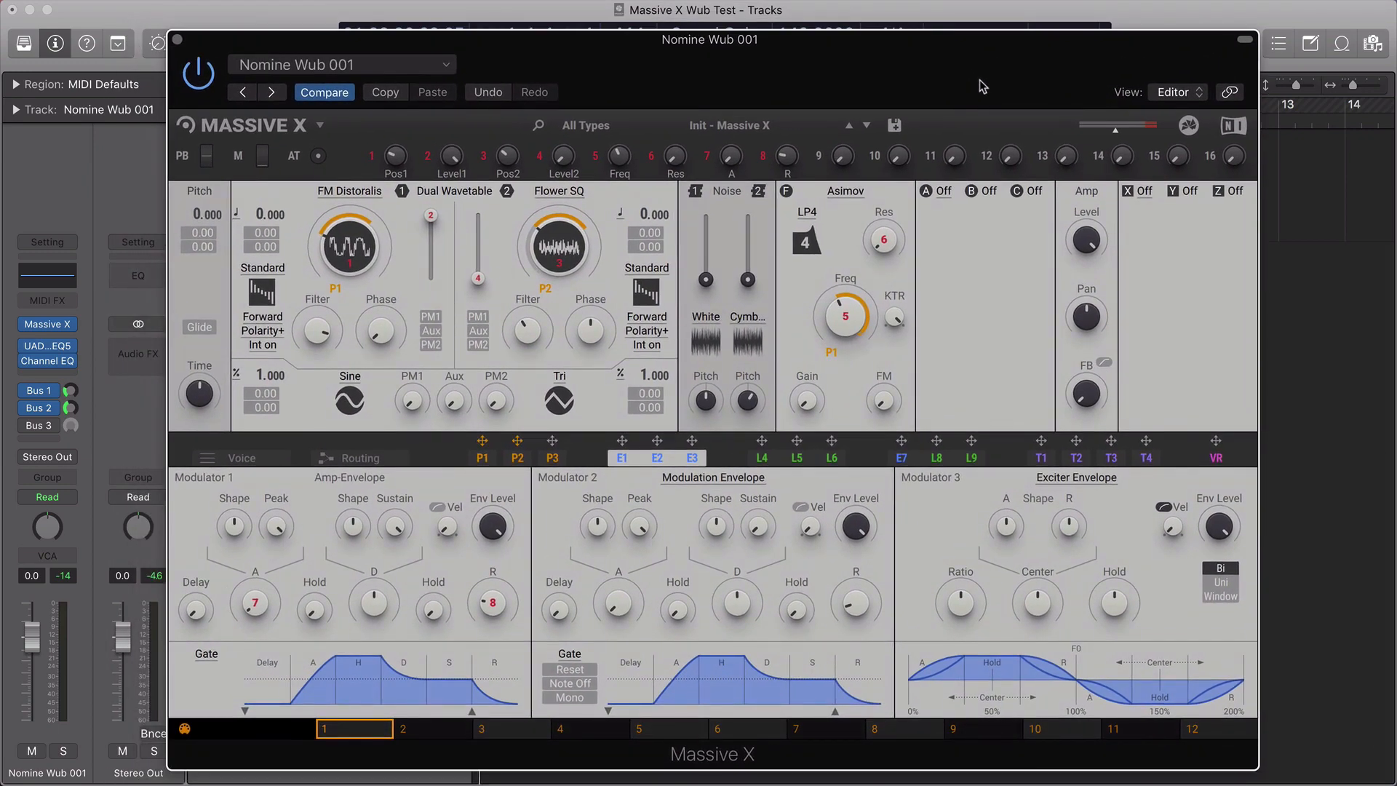
{"action": "mouse_move", "coordinate": [983, 86]}
{"action": "left_mouse_down"}
{"action": "mouse_move", "coordinate": [950, 91]}
{"action": "mouse_move", "coordinate": [961, 82]}
{"action": "left_mouse_up"}
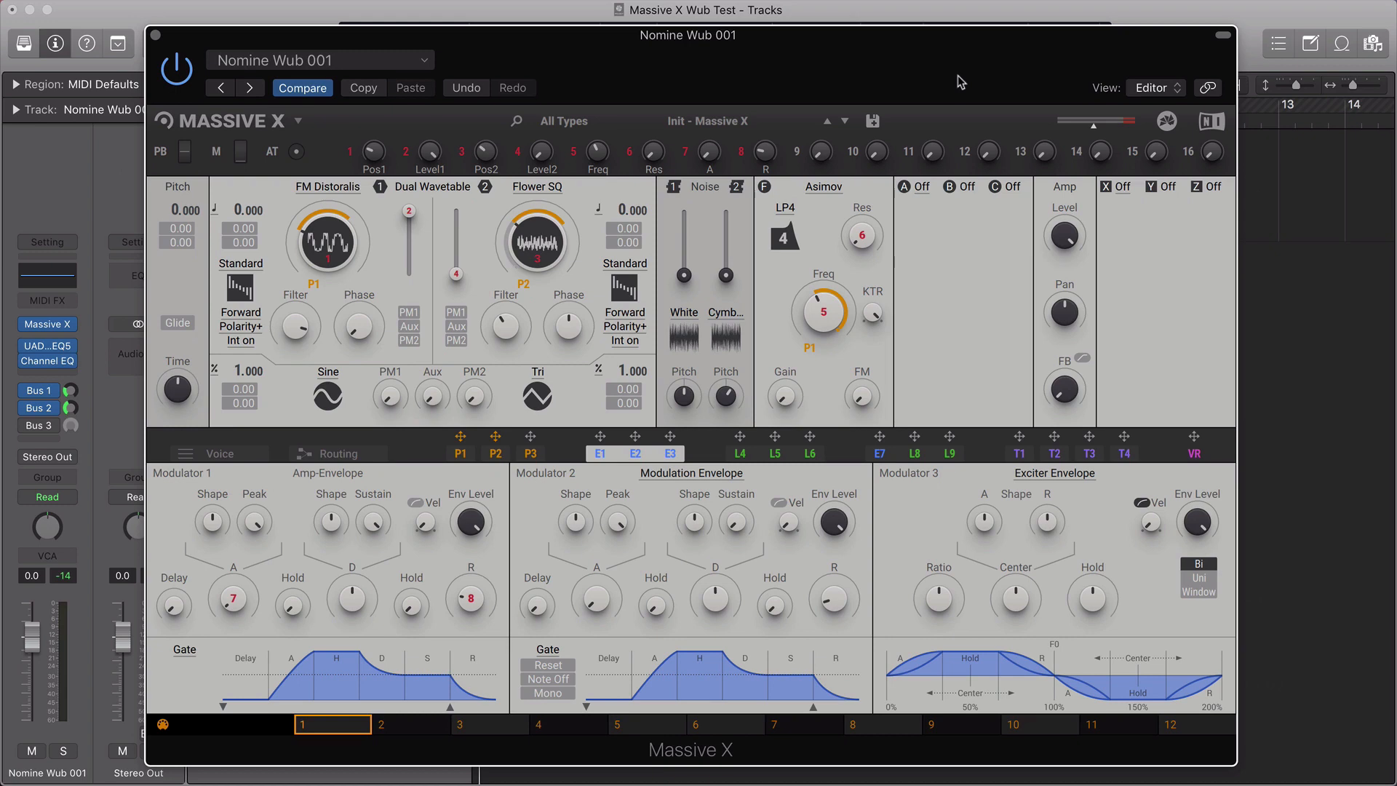
{"action": "left_click_drag", "start_coordinate": [960, 81], "coordinate": [1041, 189]}
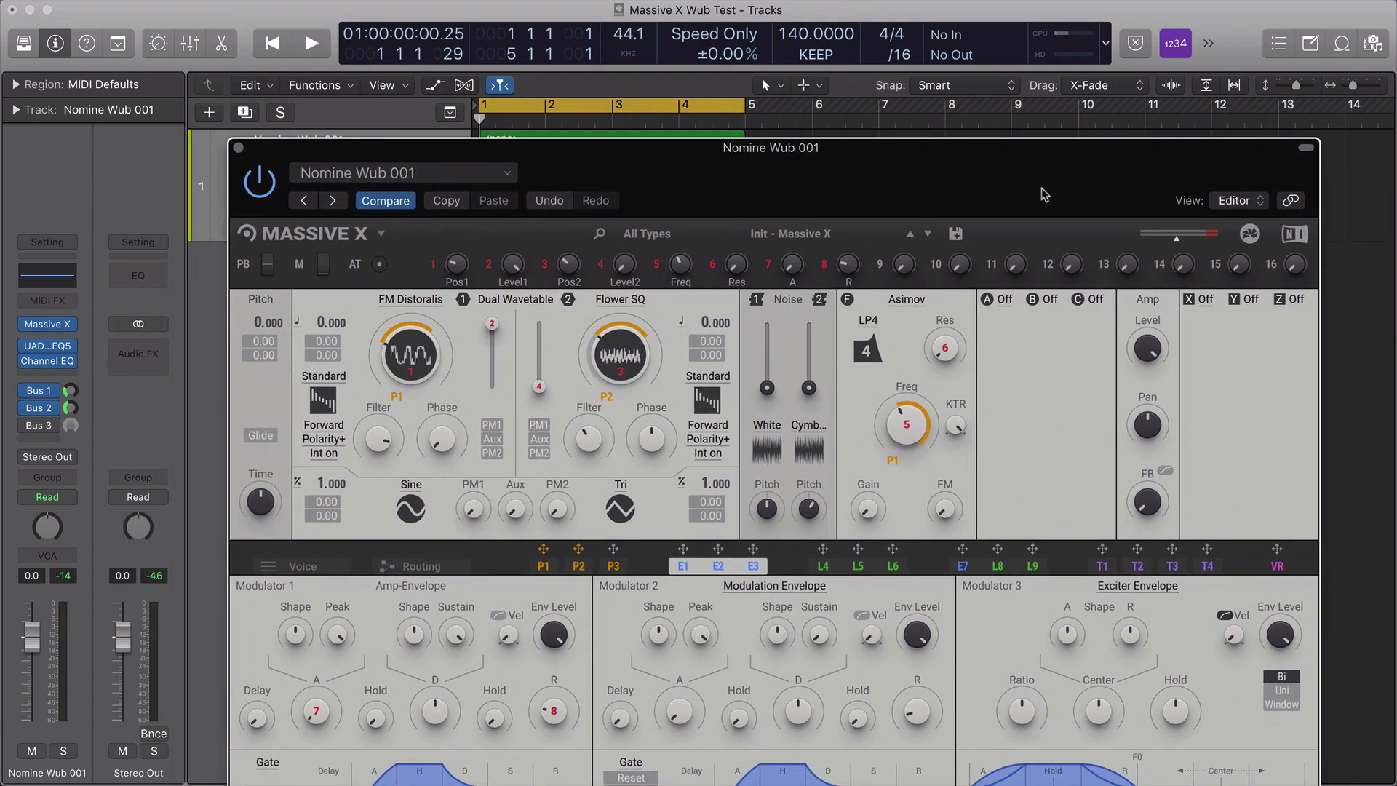
{"action": "left_click_drag", "start_coordinate": [1045, 194], "coordinate": [1007, 90]}
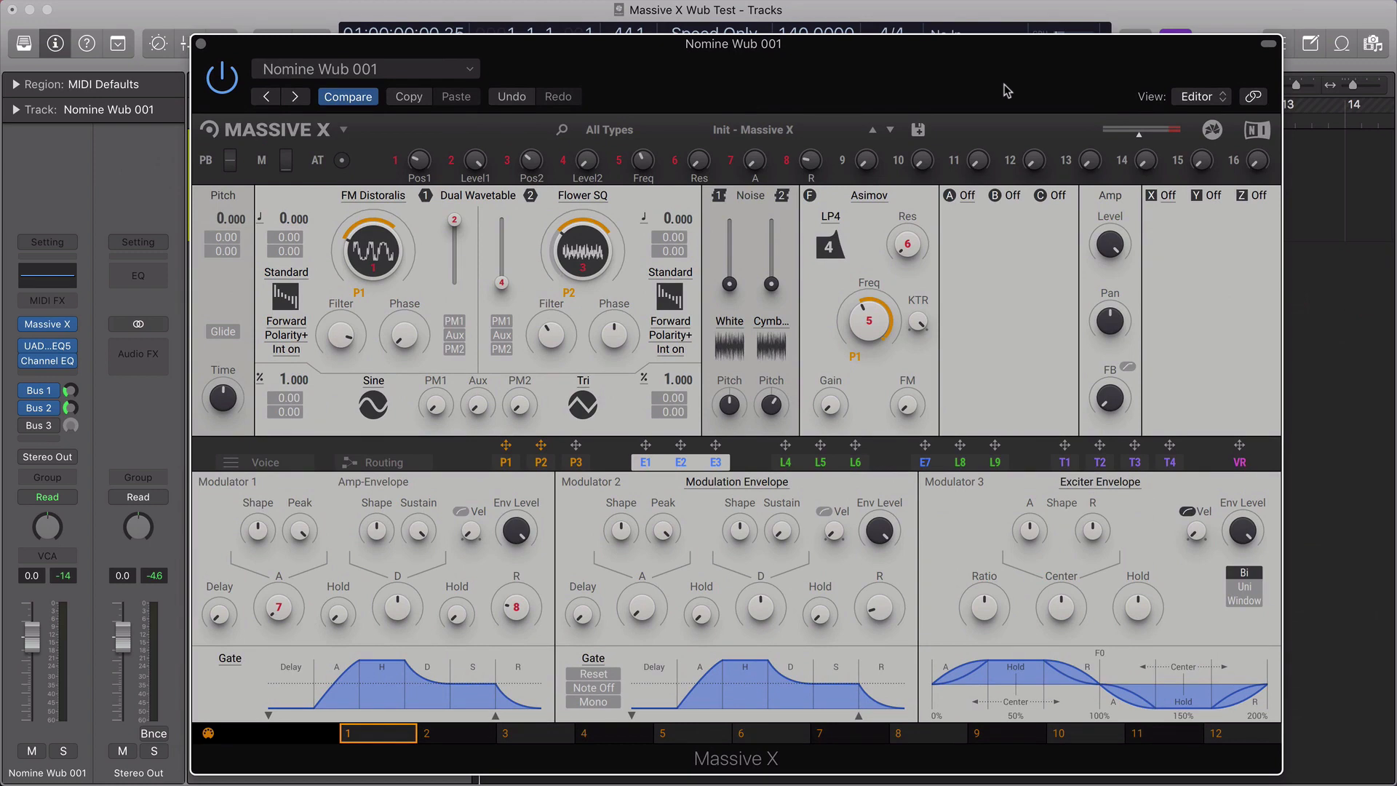
{"action": "left_click_drag", "start_coordinate": [1004, 85], "coordinate": [972, 80]}
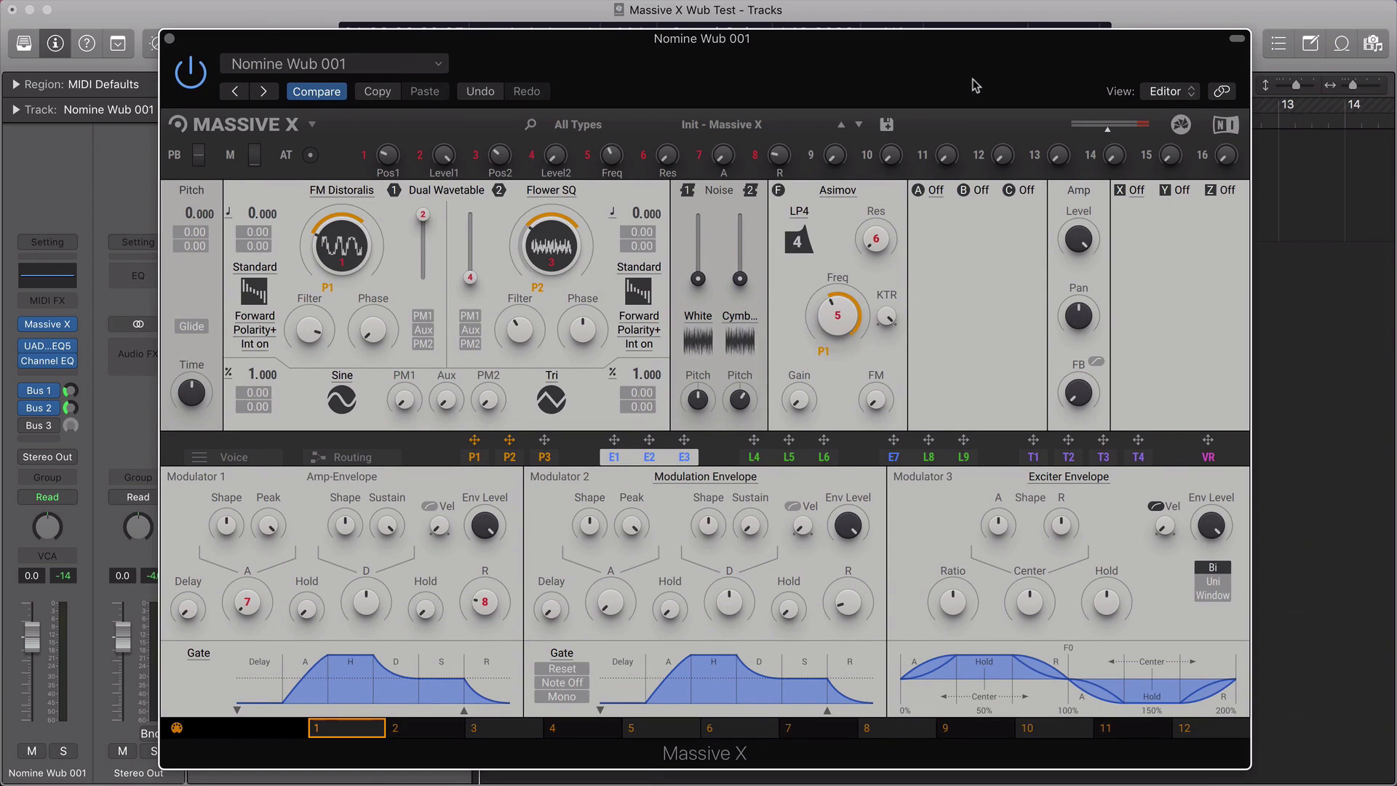
{"action": "left_click_drag", "start_coordinate": [971, 79], "coordinate": [979, 88]}
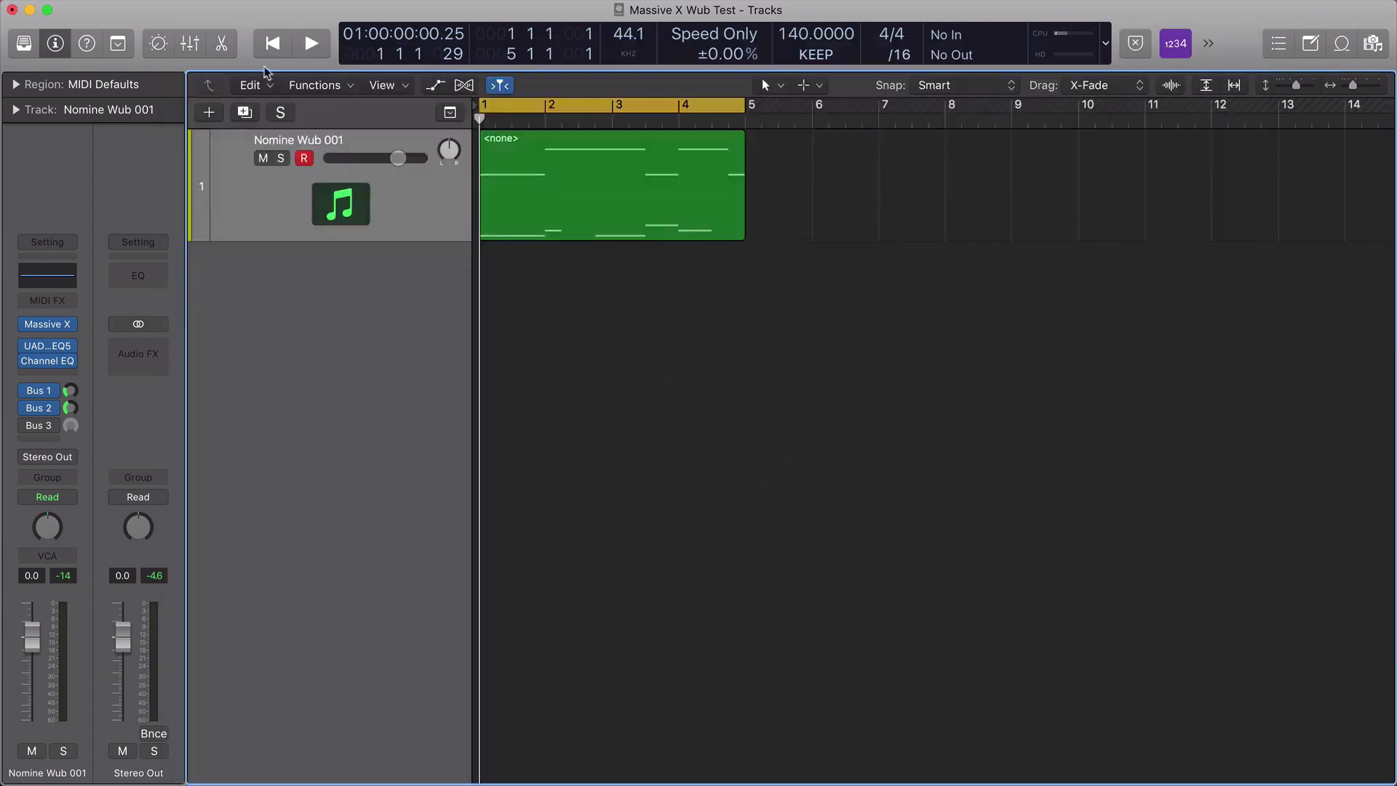
Step: Close the synth window, play the Nomine Wub 001 region and stop playback
{"action": "left_click", "coordinate": [176, 43]}
{"action": "key", "text": "space"}
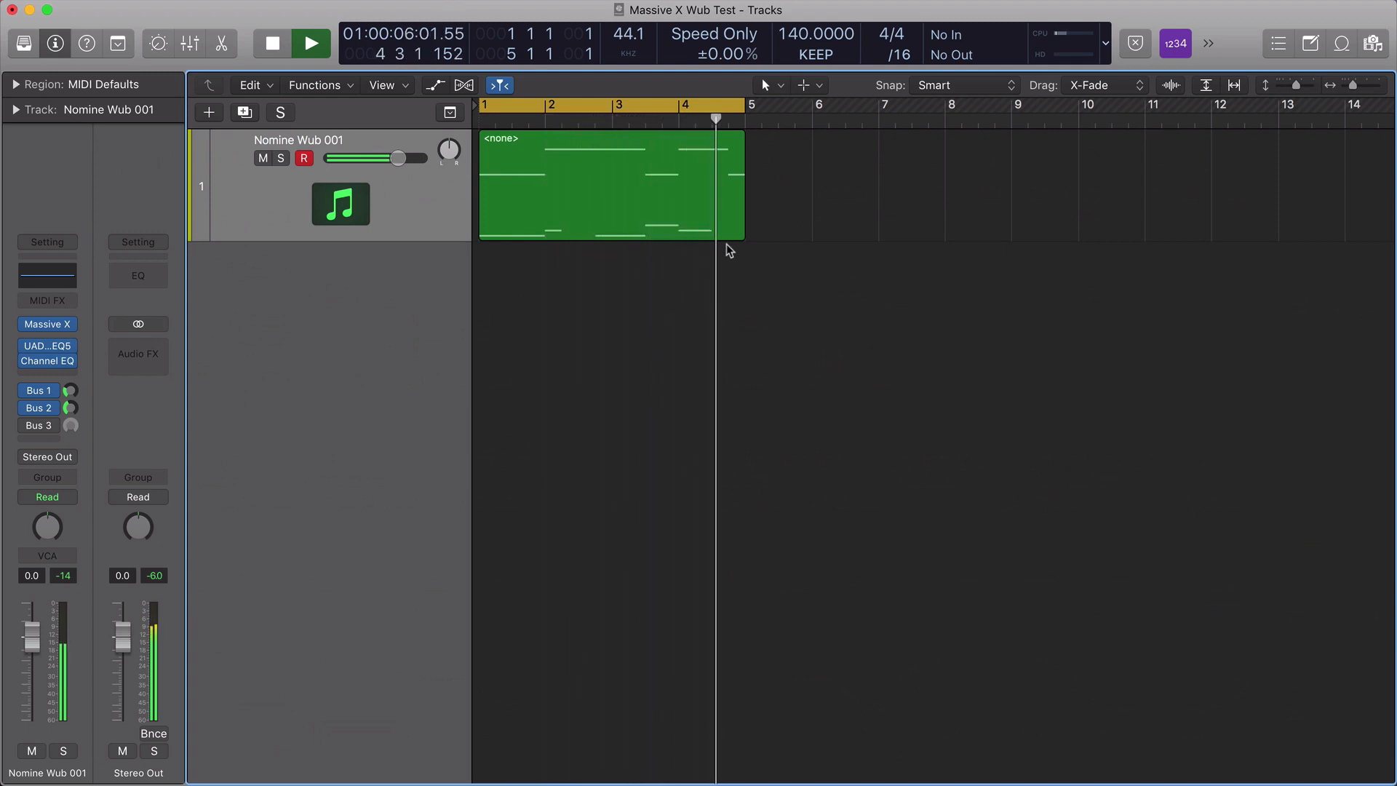
{"action": "key", "text": "space"}
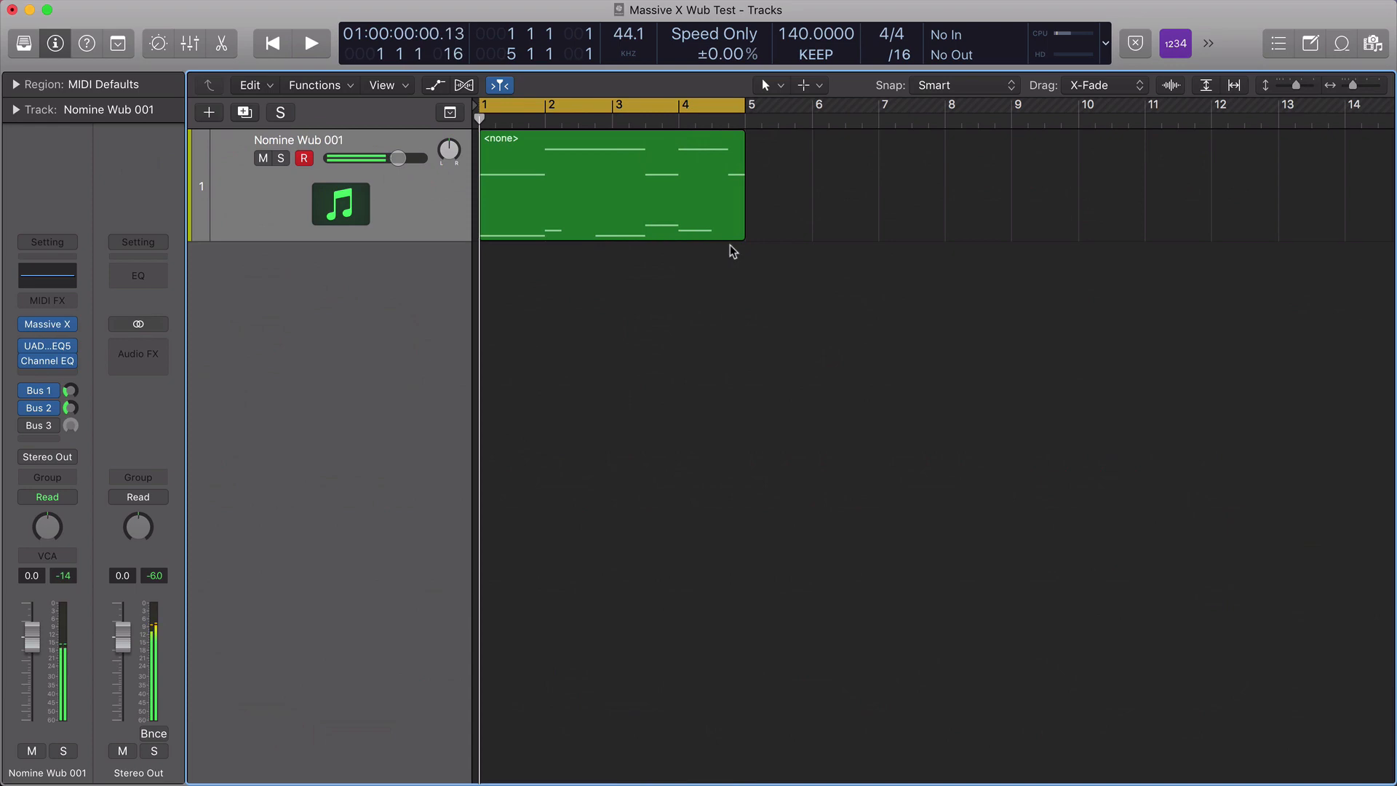
Step: Reopen the Massive X instrument and look through the wavetable choices for the first oscillator, keeping FM Distoralis
{"action": "left_click", "coordinate": [265, 224]}
{"action": "left_click", "coordinate": [47, 327]}
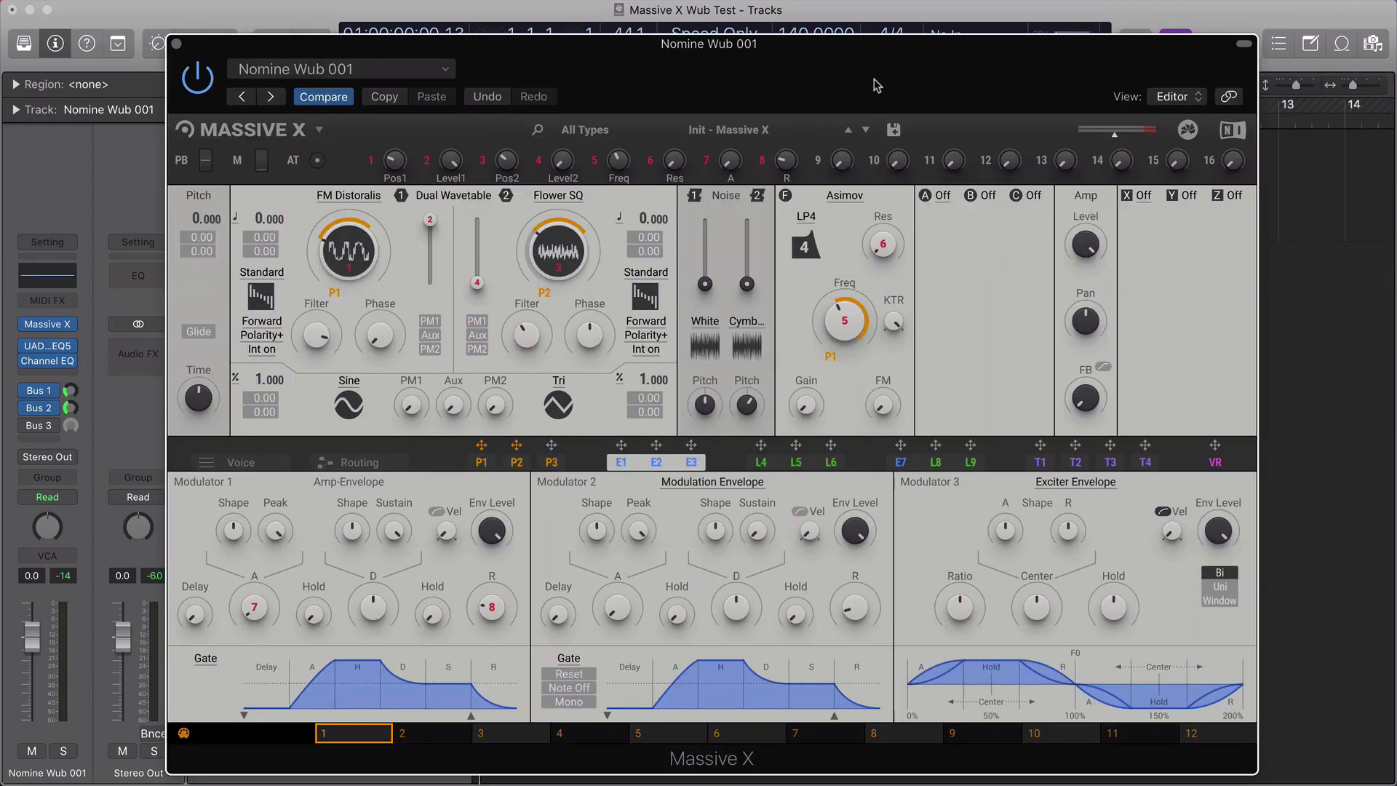
{"action": "left_click_drag", "start_coordinate": [873, 83], "coordinate": [899, 80]}
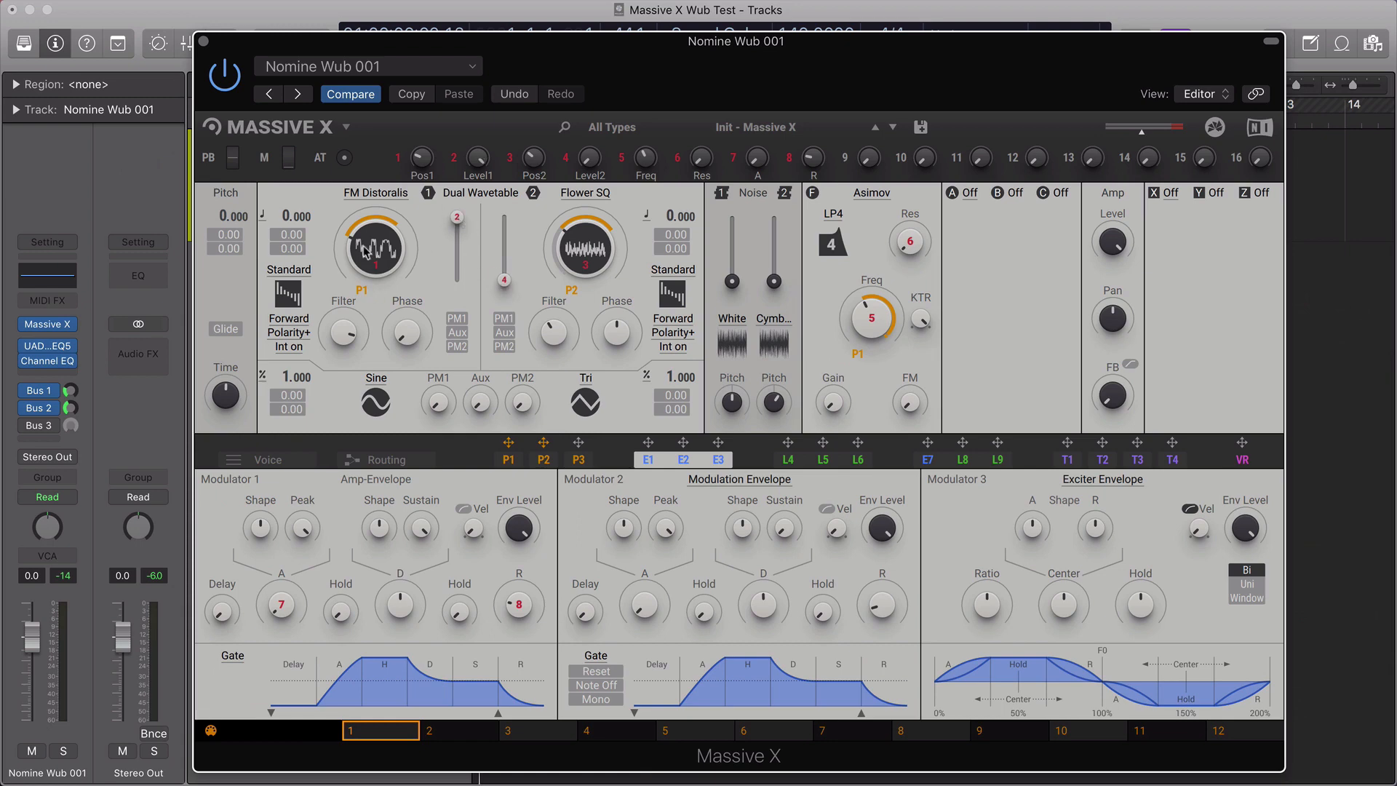
{"action": "left_click", "coordinate": [388, 195]}
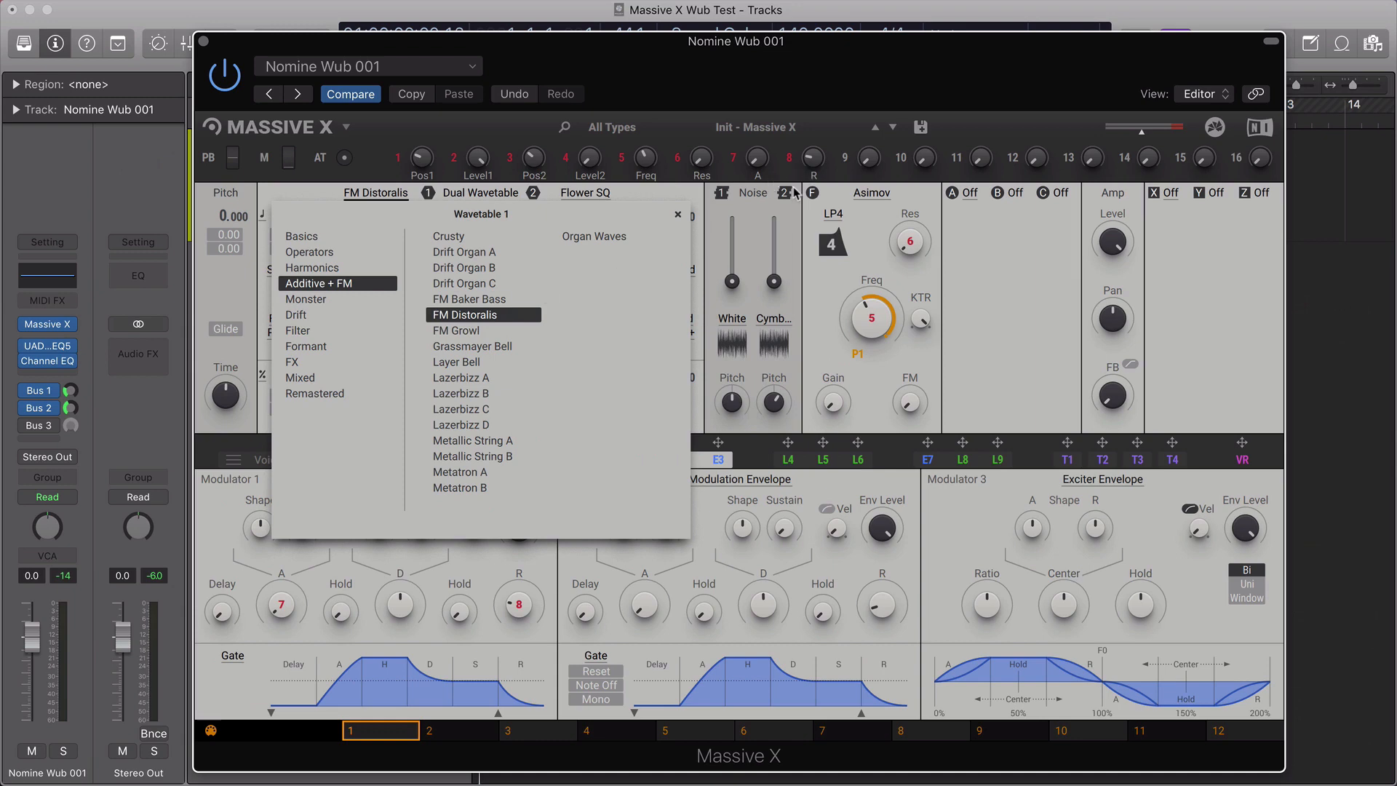
{"action": "left_click", "coordinate": [755, 219]}
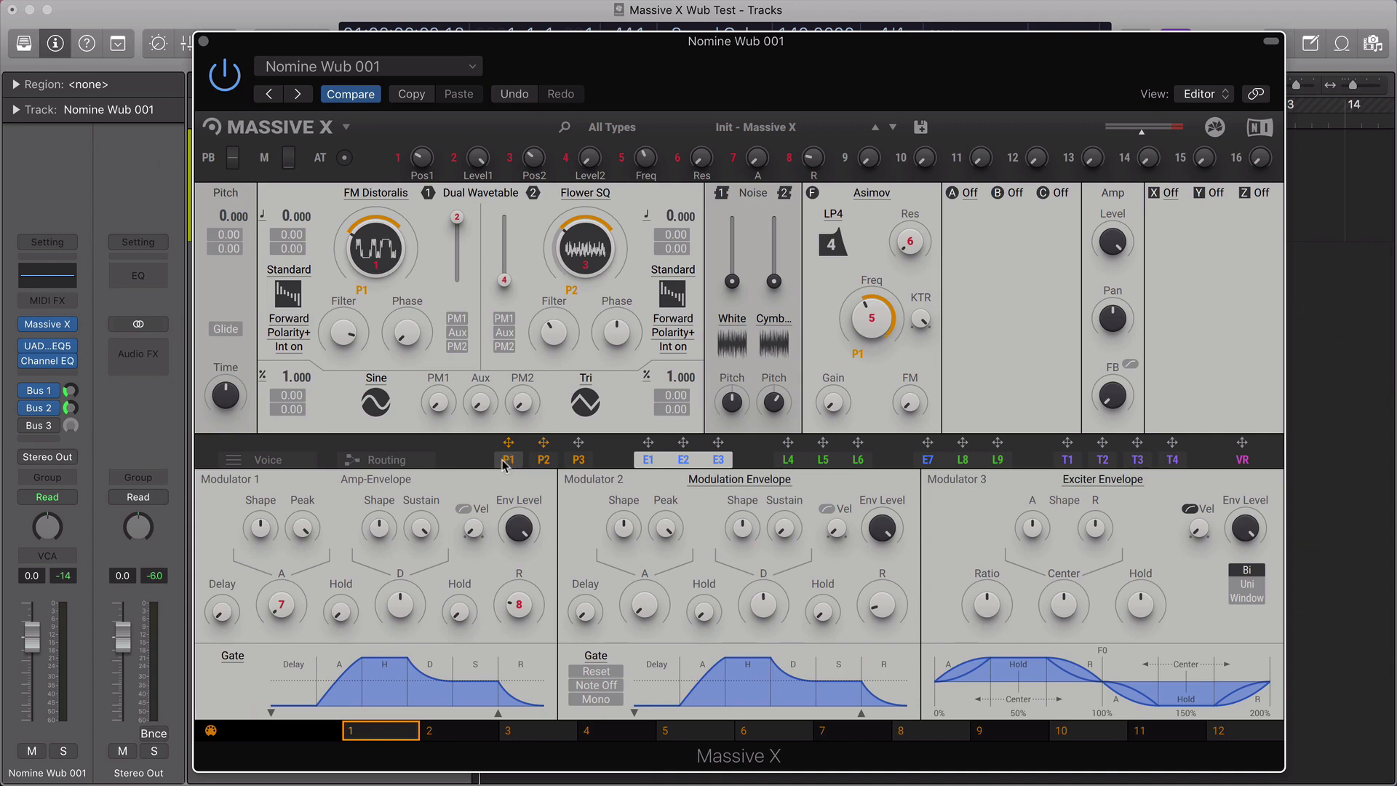
Step: Examine the P1 Performer pattern and where P1 is assigned among the oscillator and filter controls
{"action": "left_click", "coordinate": [508, 460]}
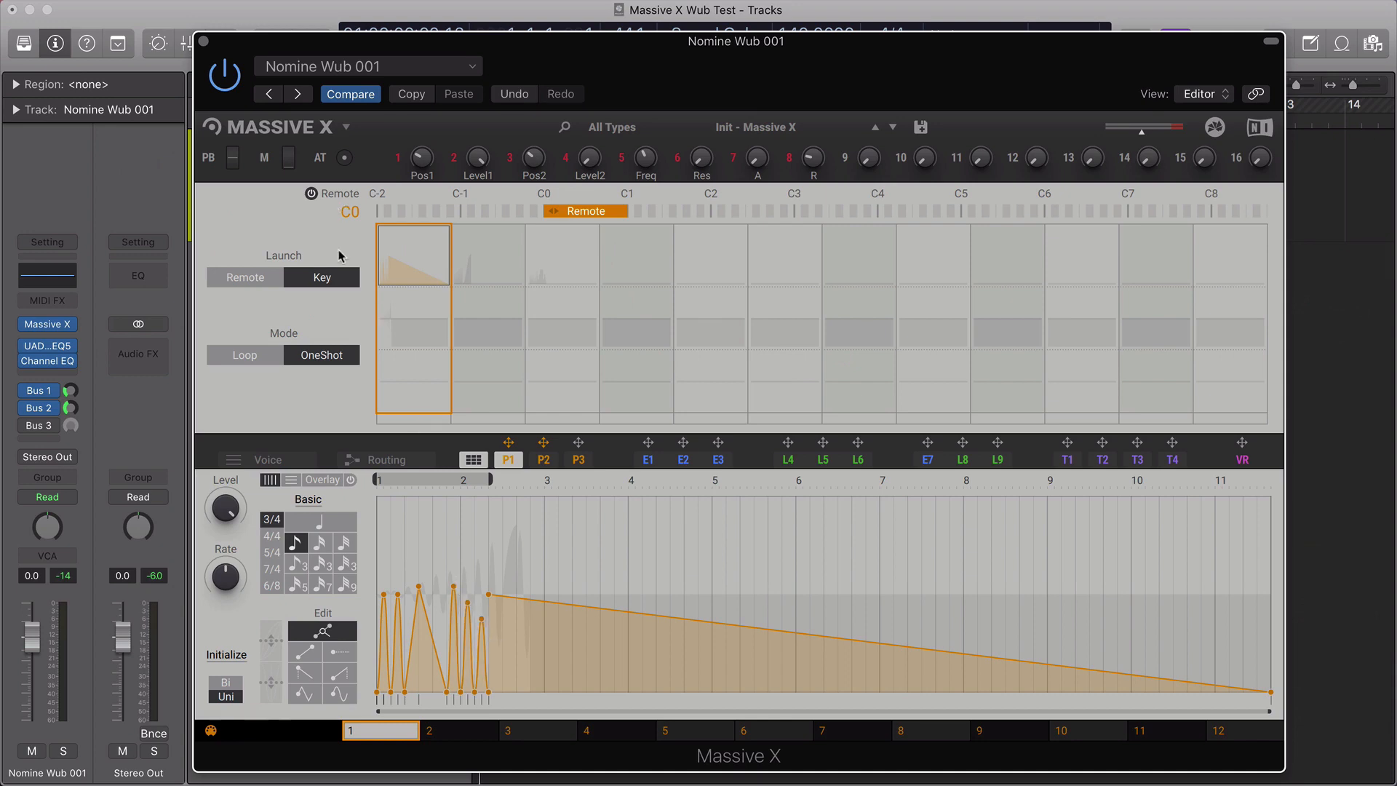
{"action": "left_click", "coordinate": [268, 459]}
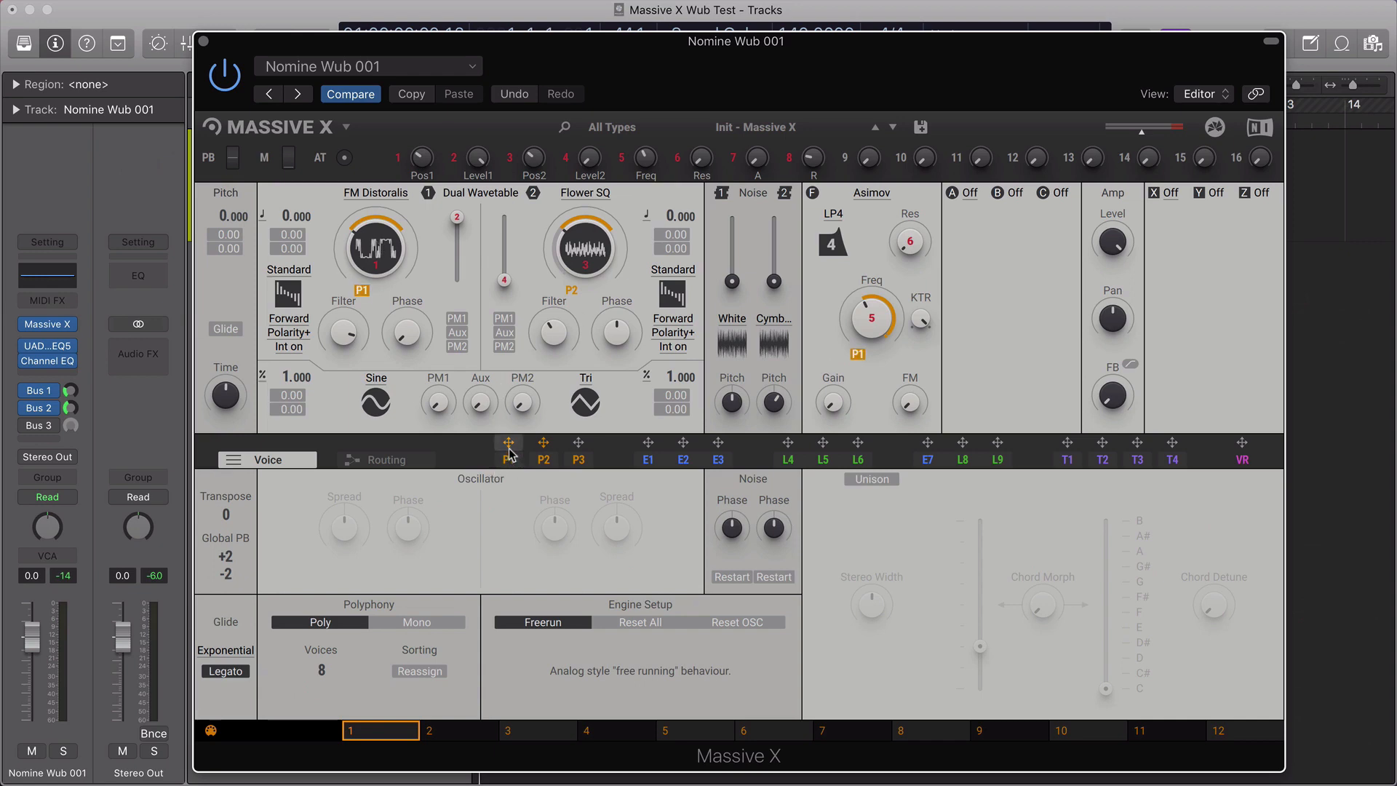
{"action": "mouse_move", "coordinate": [510, 452]}
{"action": "left_mouse_down"}
{"action": "mouse_move", "coordinate": [439, 398]}
{"action": "mouse_move", "coordinate": [360, 291]}
{"action": "mouse_move", "coordinate": [509, 449]}
{"action": "left_mouse_up"}
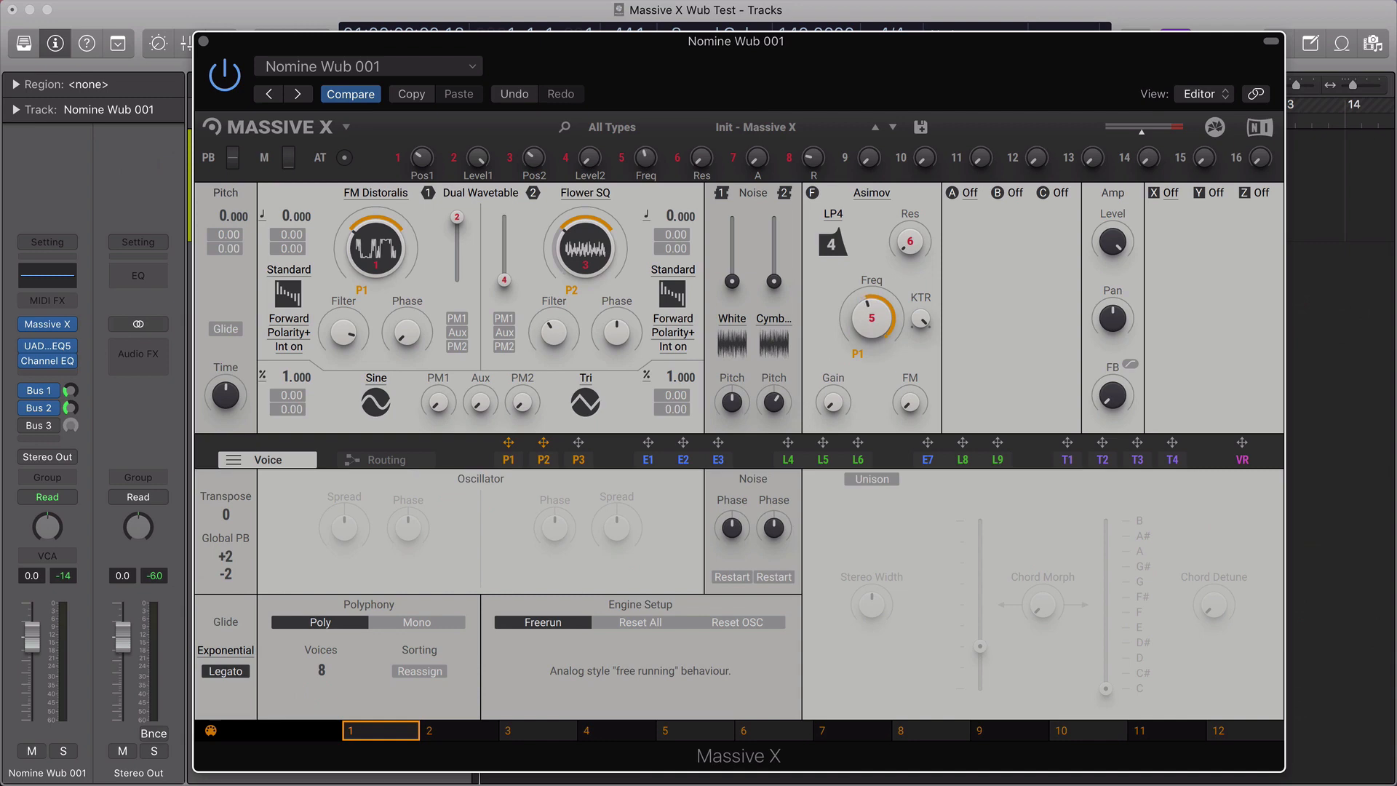
{"action": "left_click", "coordinate": [508, 459]}
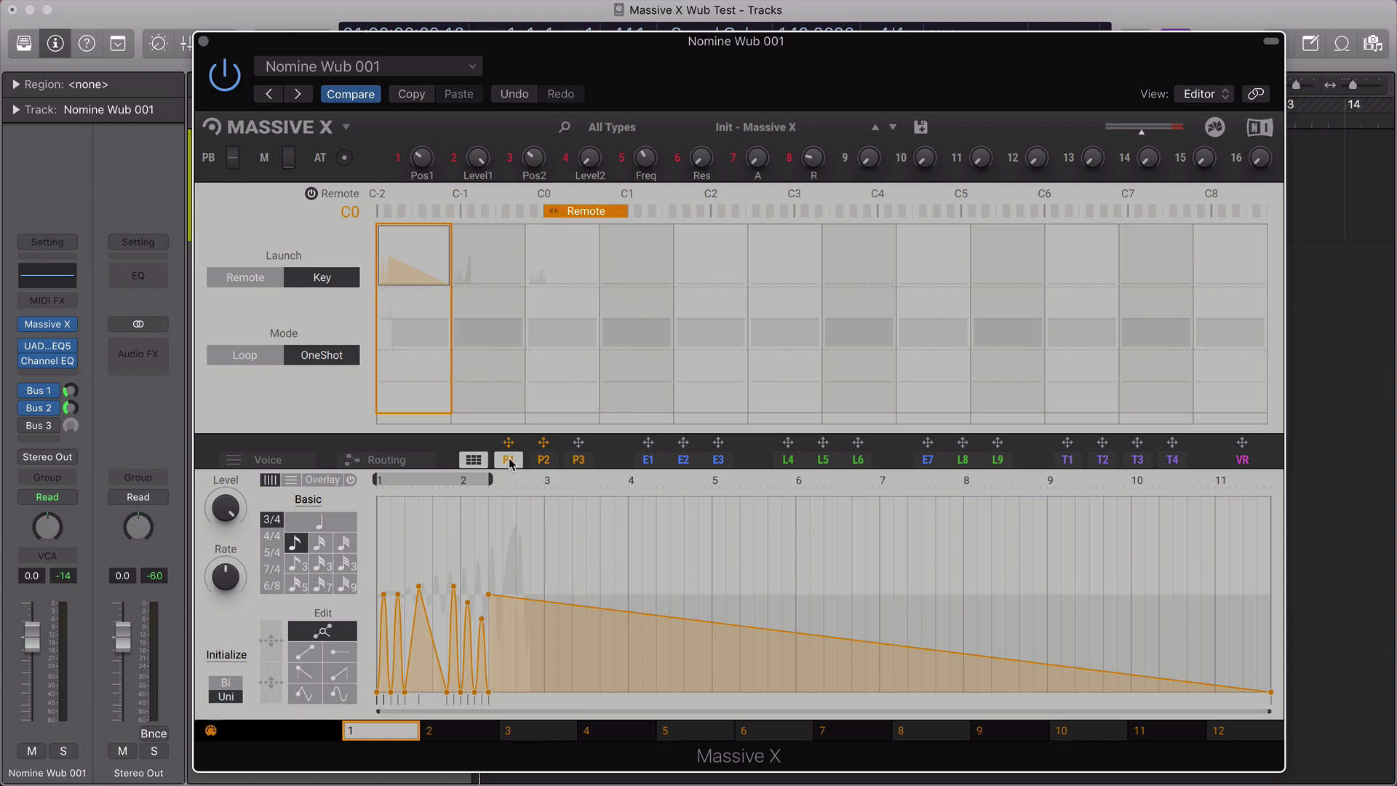
{"action": "left_click", "coordinate": [291, 460]}
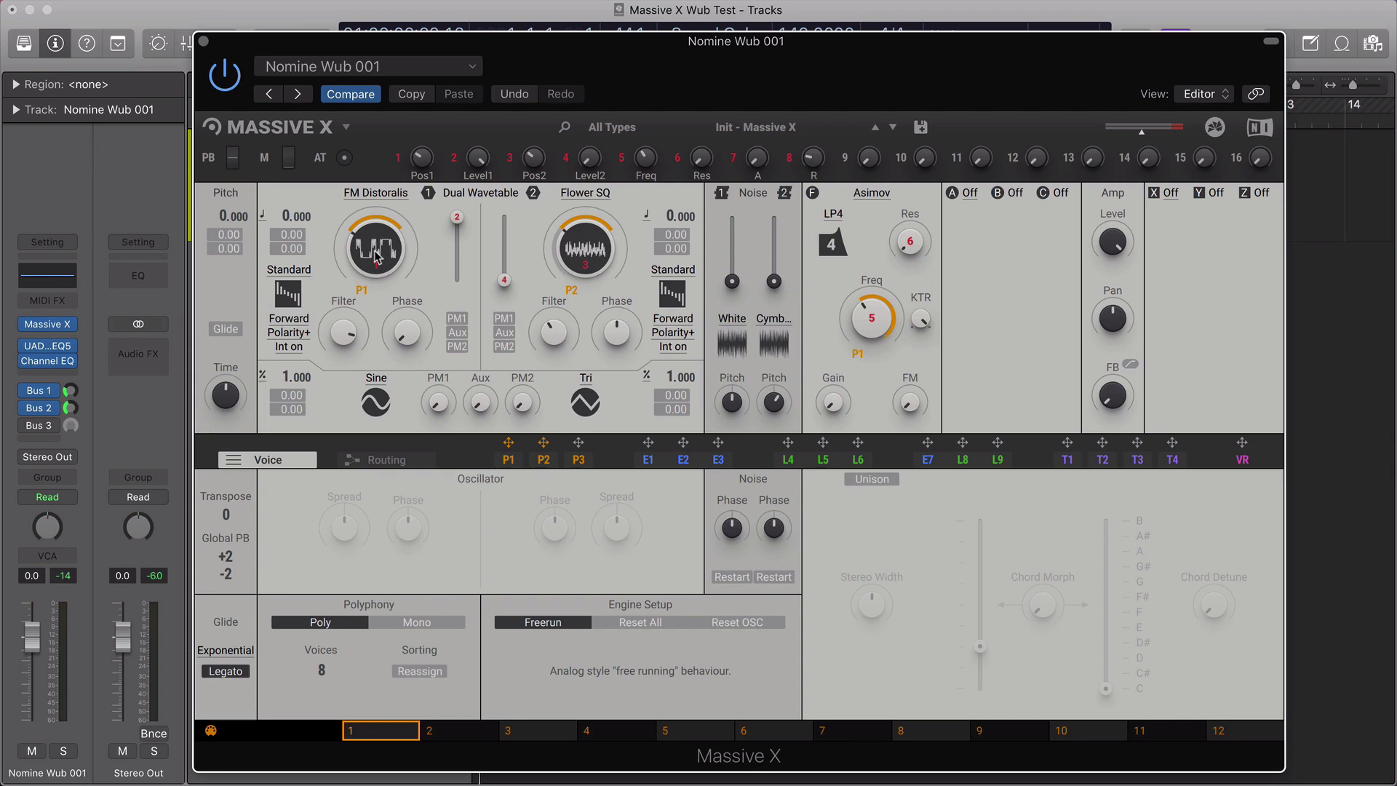
Step: Adjust the first wavetable's position and its P1 modulation amount while auditioning the region
{"action": "left_click_drag", "start_coordinate": [376, 256], "coordinate": [375, 300]}
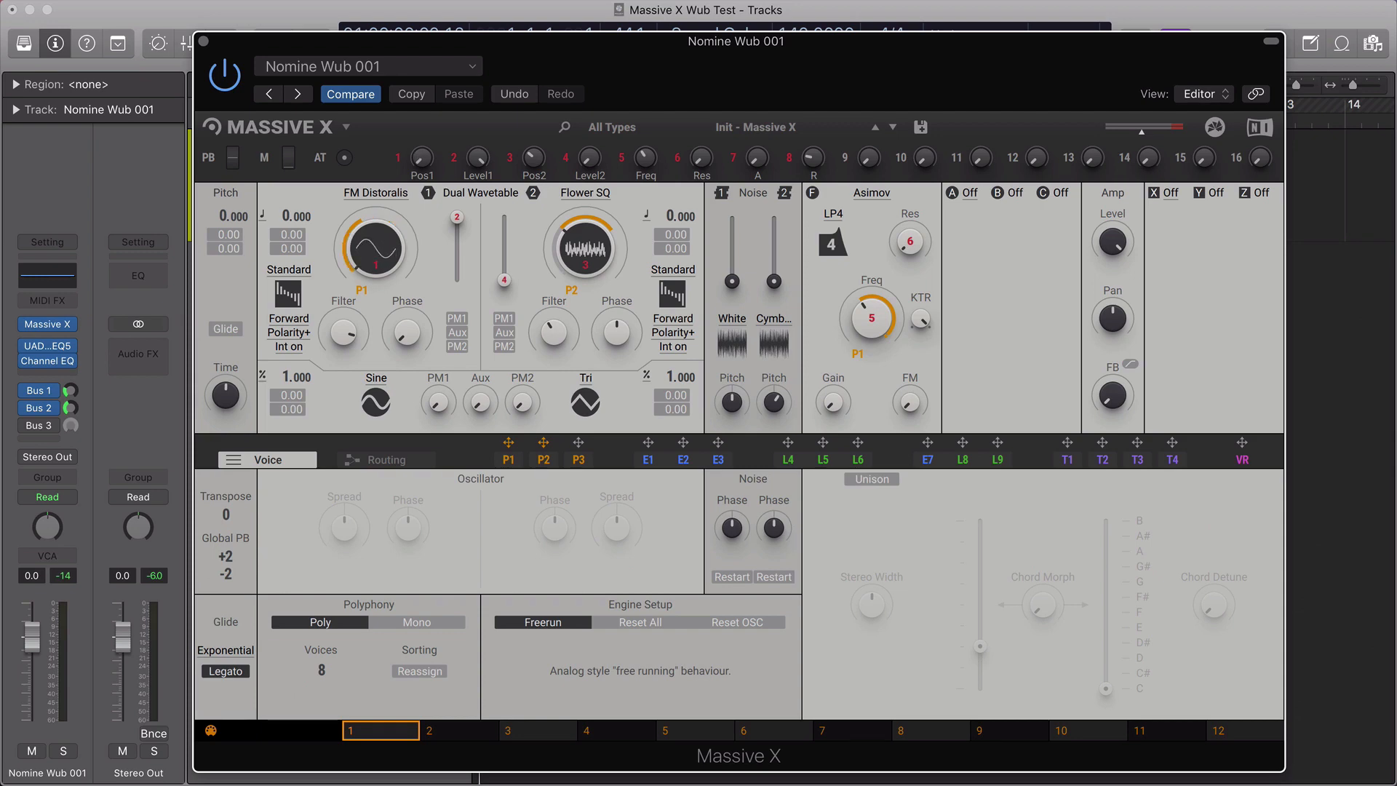
{"action": "key", "text": "space"}
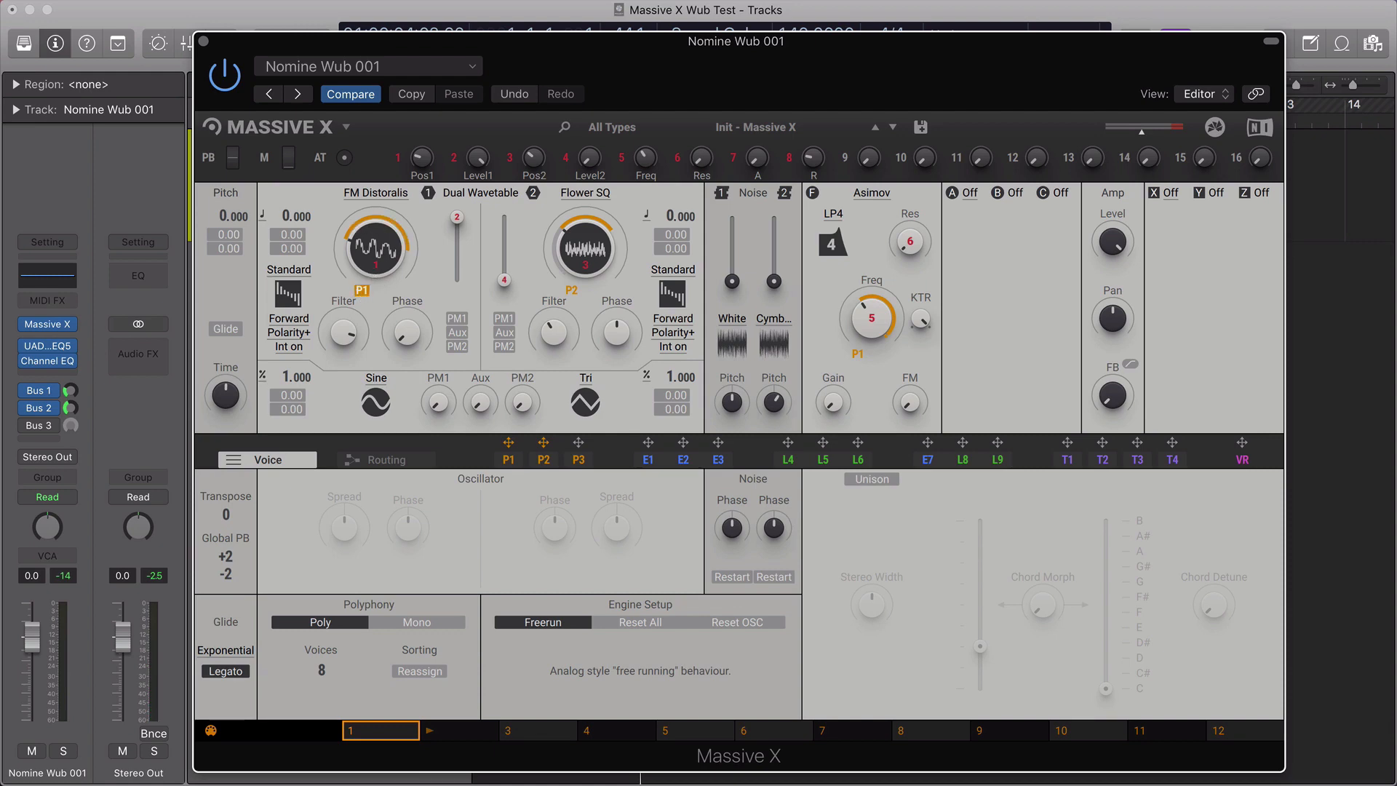
{"action": "left_click_drag", "start_coordinate": [362, 289], "coordinate": [358, 266]}
{"action": "left_click_drag", "start_coordinate": [358, 265], "coordinate": [358, 271]}
{"action": "key", "text": "space"}
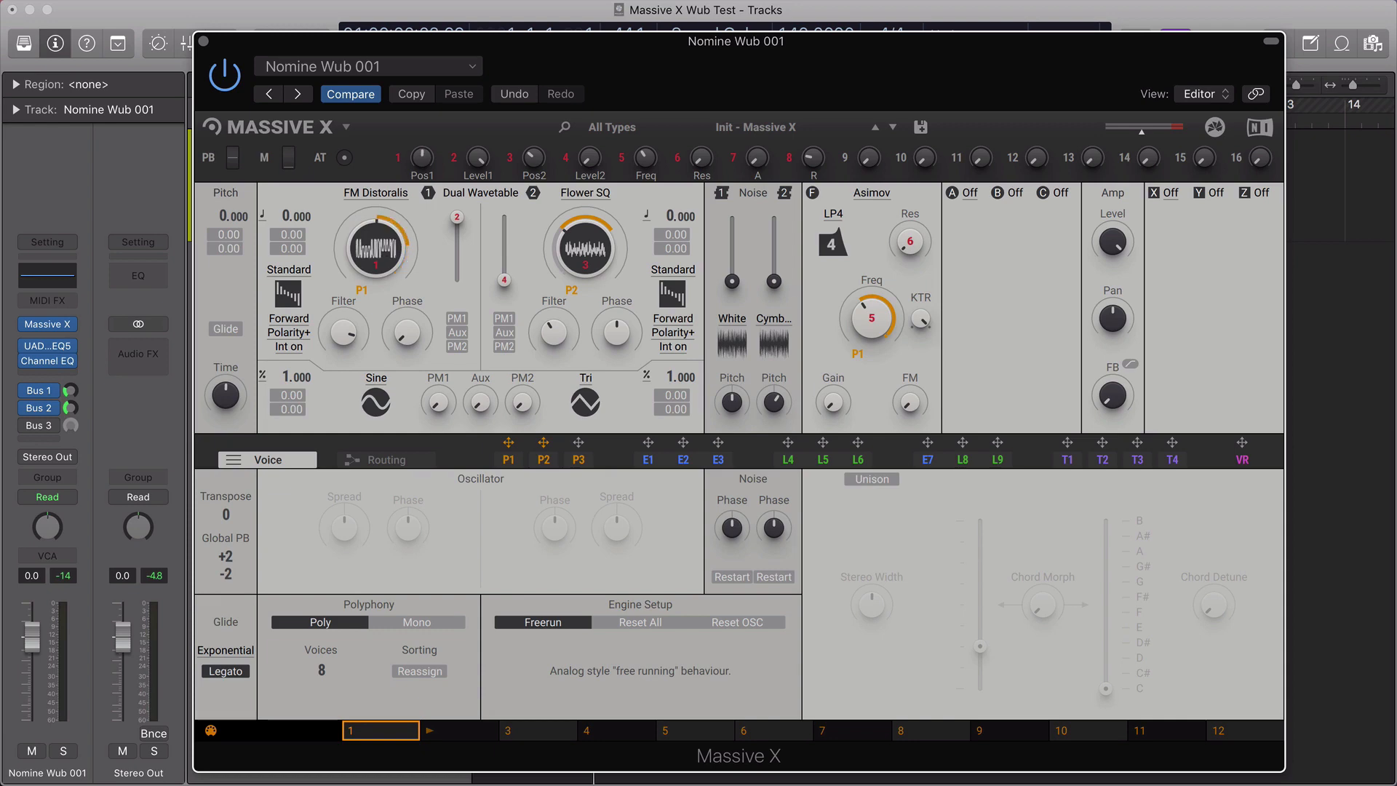
Step: In the P1 Performer pattern, raise the third peak to maximum and pull the first peak down to zero, checking the oscillator view
{"action": "left_click", "coordinate": [508, 459]}
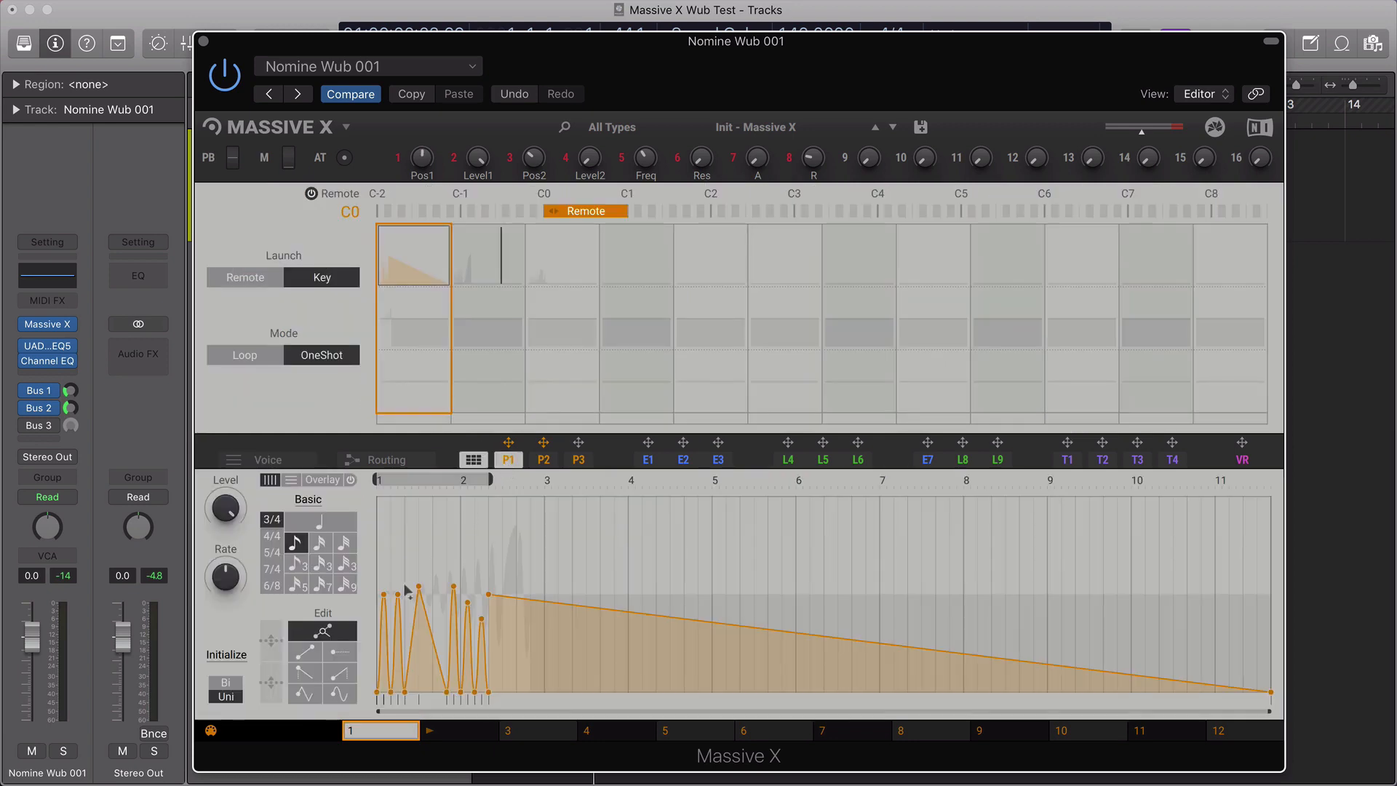
{"action": "left_click_drag", "start_coordinate": [430, 446], "coordinate": [413, 441]}
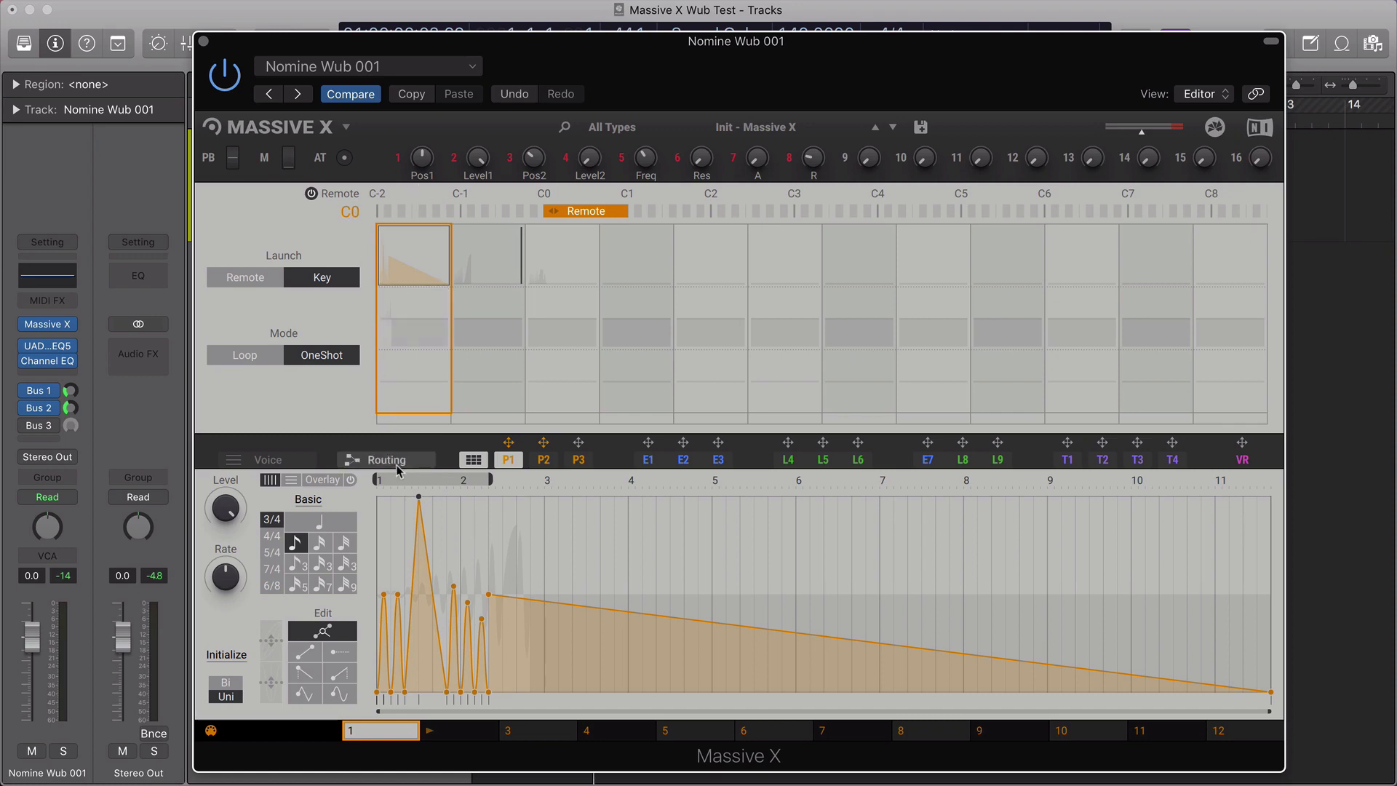
{"action": "left_click", "coordinate": [281, 458]}
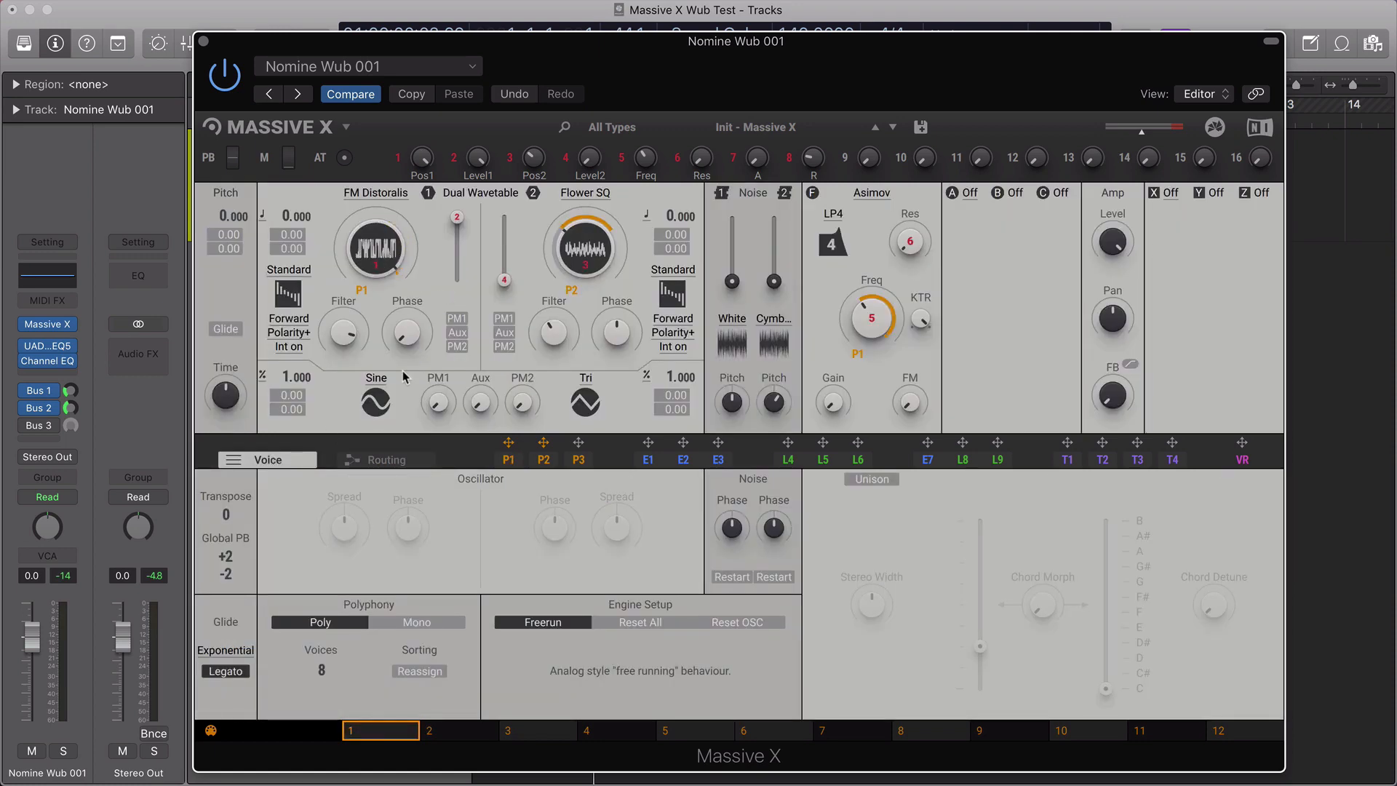
{"action": "left_click", "coordinate": [509, 460]}
{"action": "left_click_drag", "start_coordinate": [395, 596], "coordinate": [366, 712]}
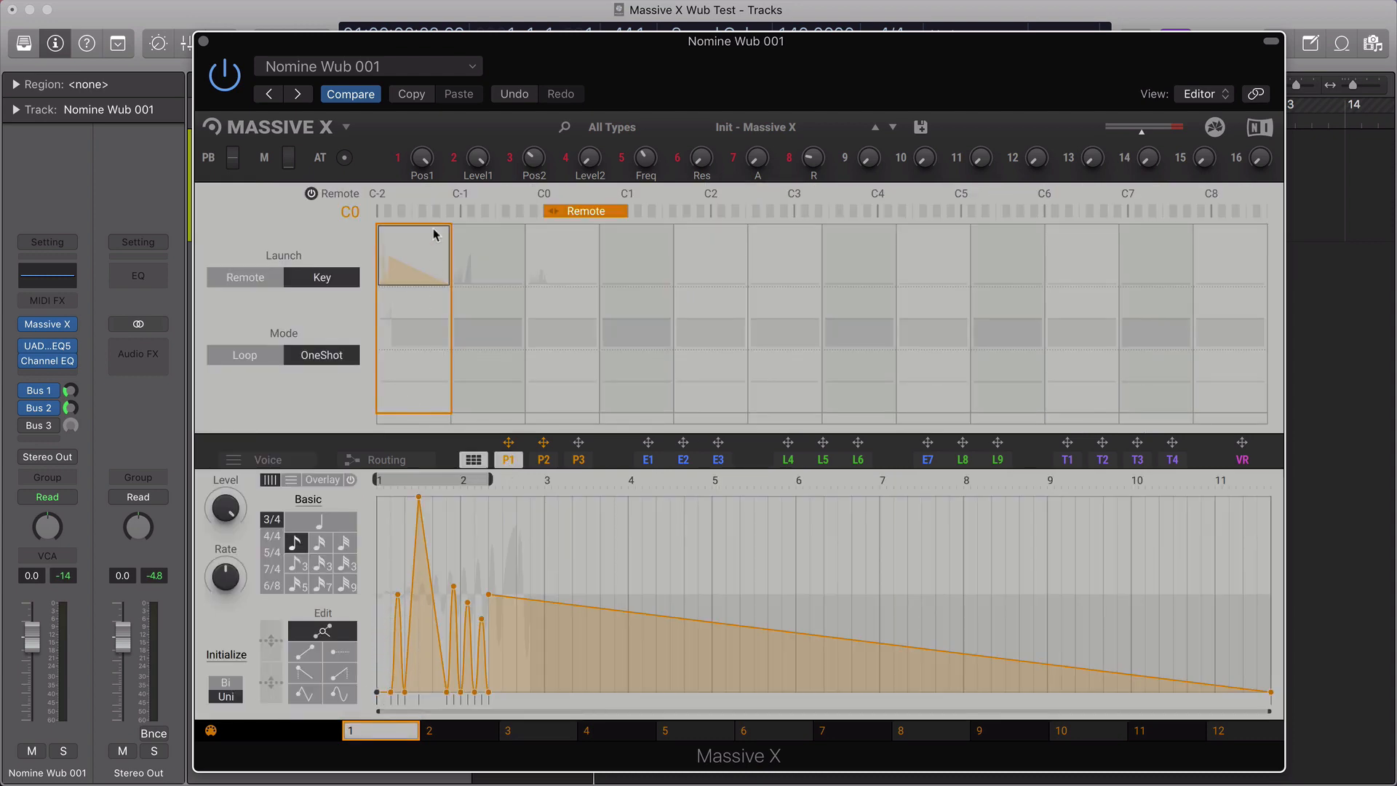
{"action": "left_click", "coordinate": [267, 459]}
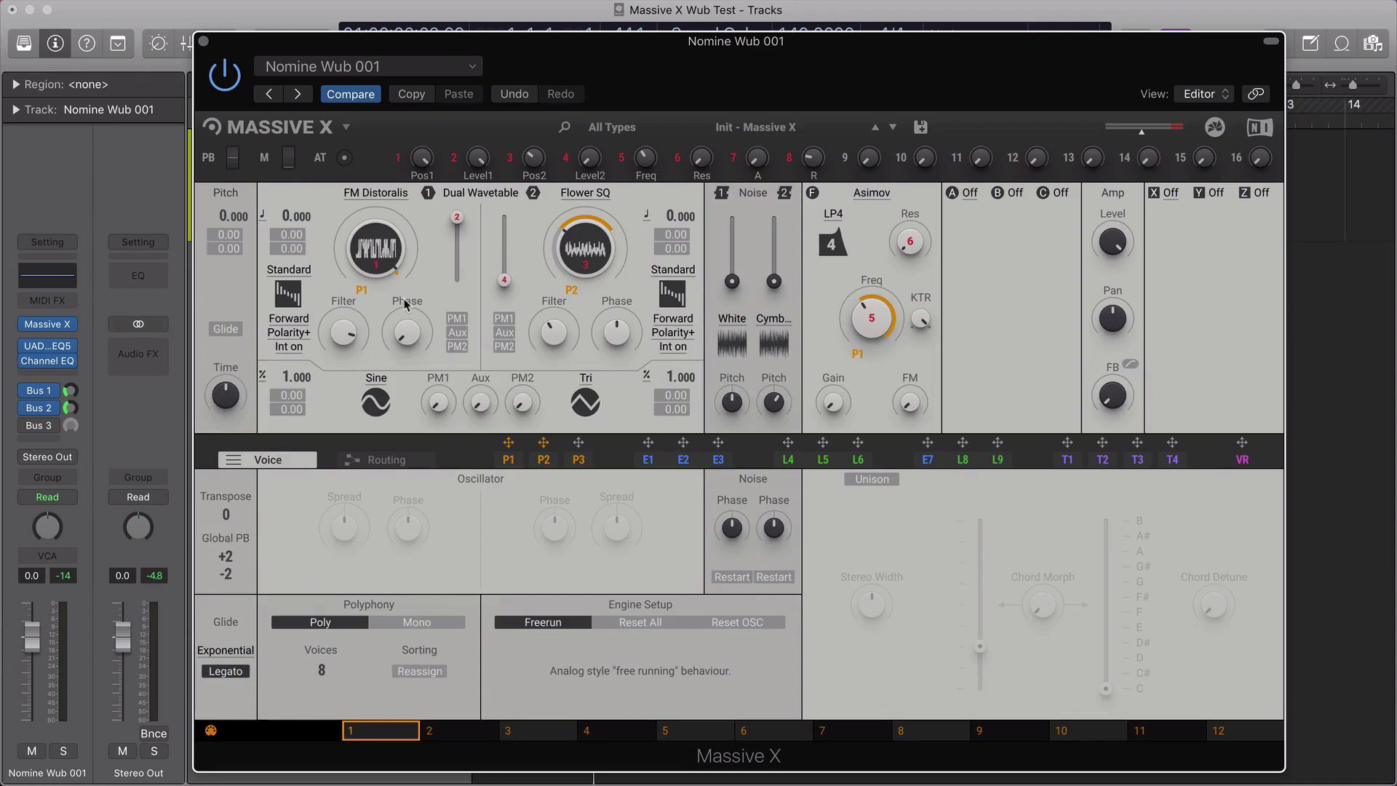
Step: Lower the first wavetable's starting position, readjust its P1 modulation range and play the region
{"action": "left_click_drag", "start_coordinate": [384, 249], "coordinate": [385, 305]}
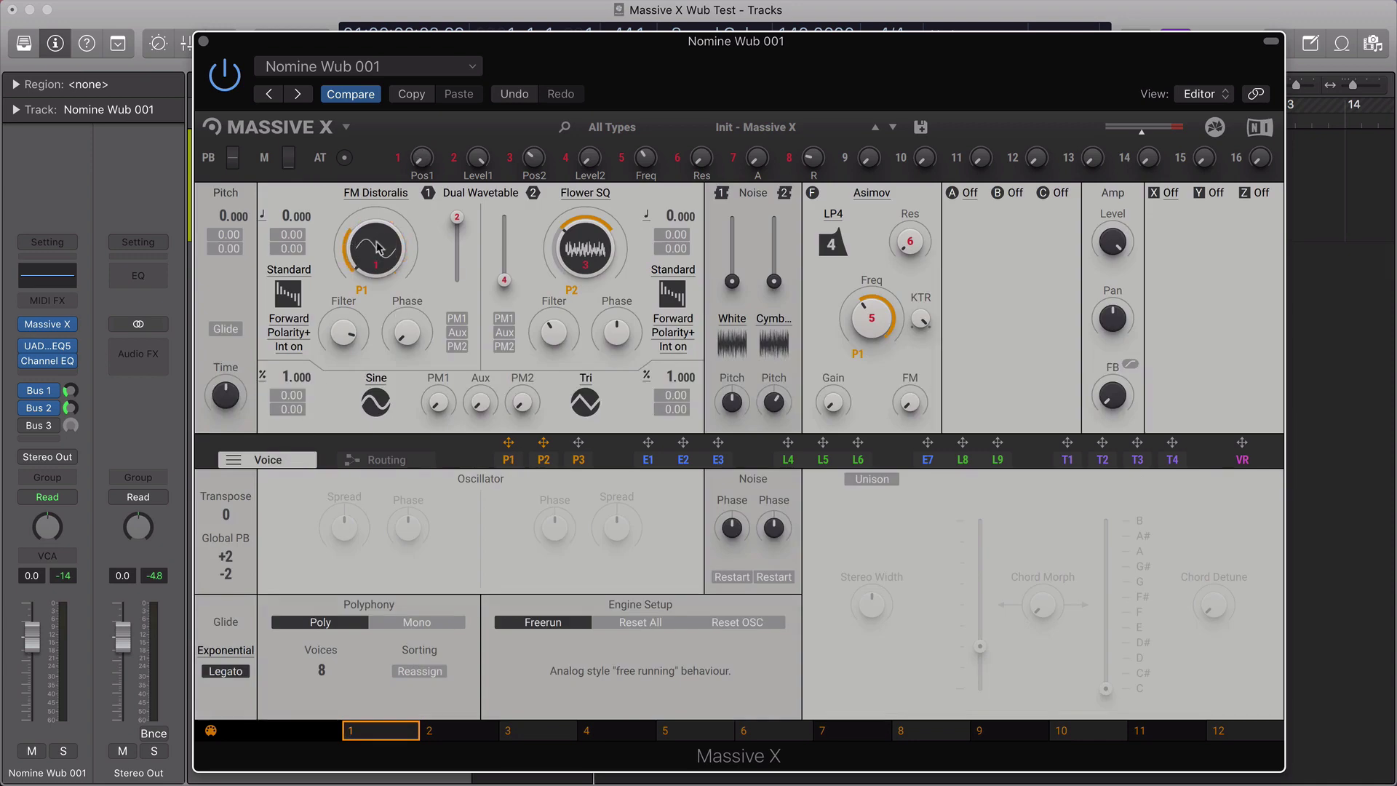
{"action": "left_click_drag", "start_coordinate": [366, 284], "coordinate": [366, 313]}
{"action": "left_click_drag", "start_coordinate": [375, 248], "coordinate": [375, 211]}
{"action": "left_click_drag", "start_coordinate": [361, 291], "coordinate": [368, 279]}
{"action": "key", "text": "space"}
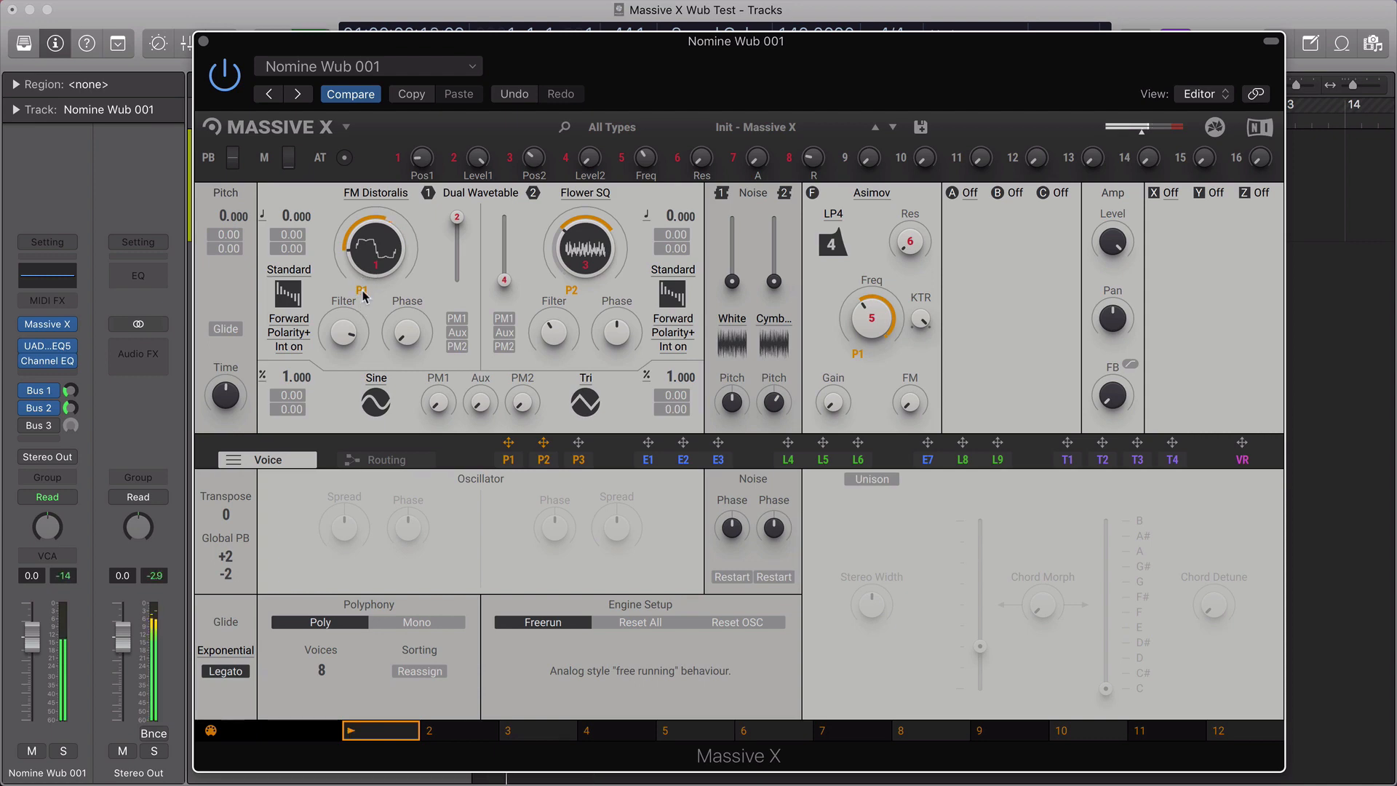
Step: Switch to the previous preset and back to Nomine Wub 001 to discard the trial edits
{"action": "left_click", "coordinate": [270, 96]}
{"action": "left_click", "coordinate": [294, 98]}
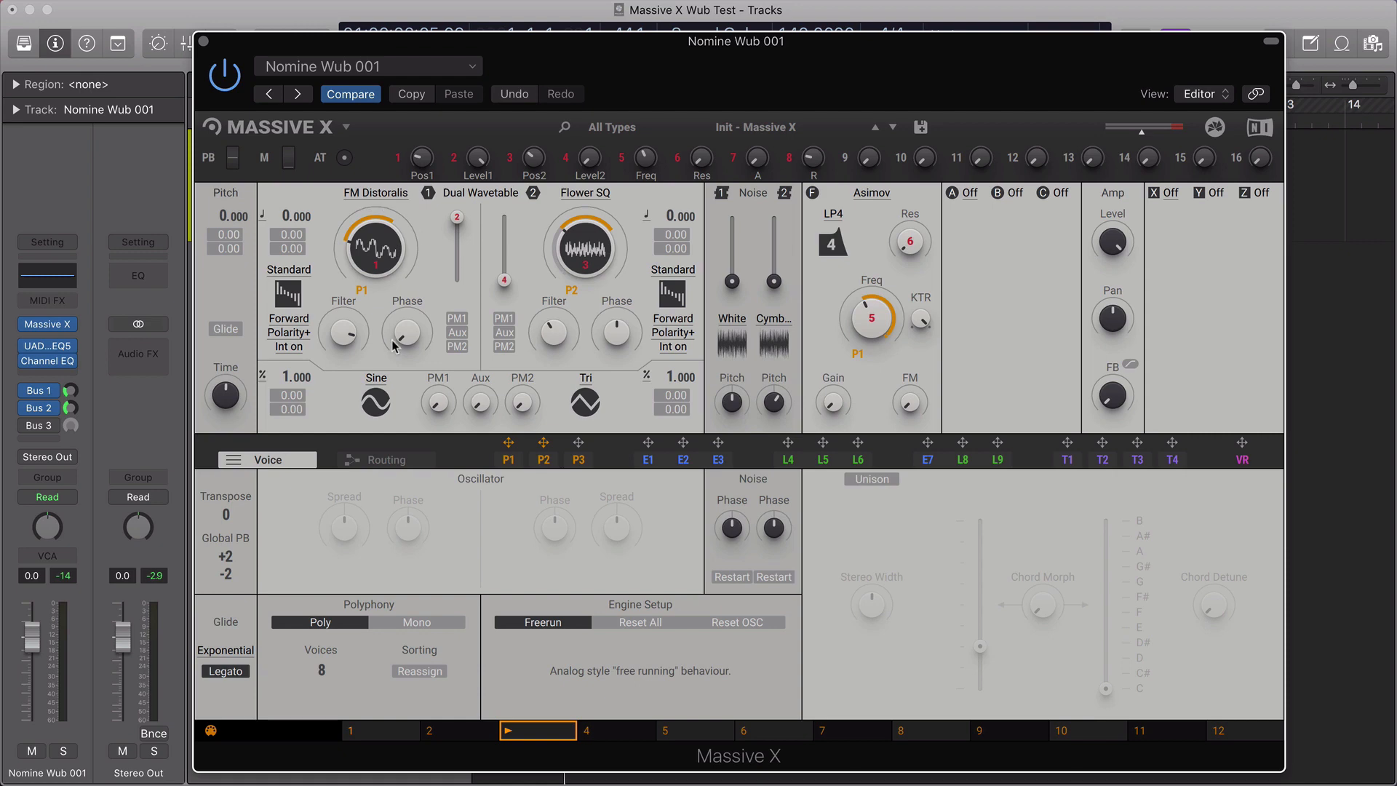
Step: Draw sine-shaped peaks of varying height in the P1 Performer pattern from bar 1 to bar 5, using both sine curve shapes
{"action": "left_click", "coordinate": [509, 459]}
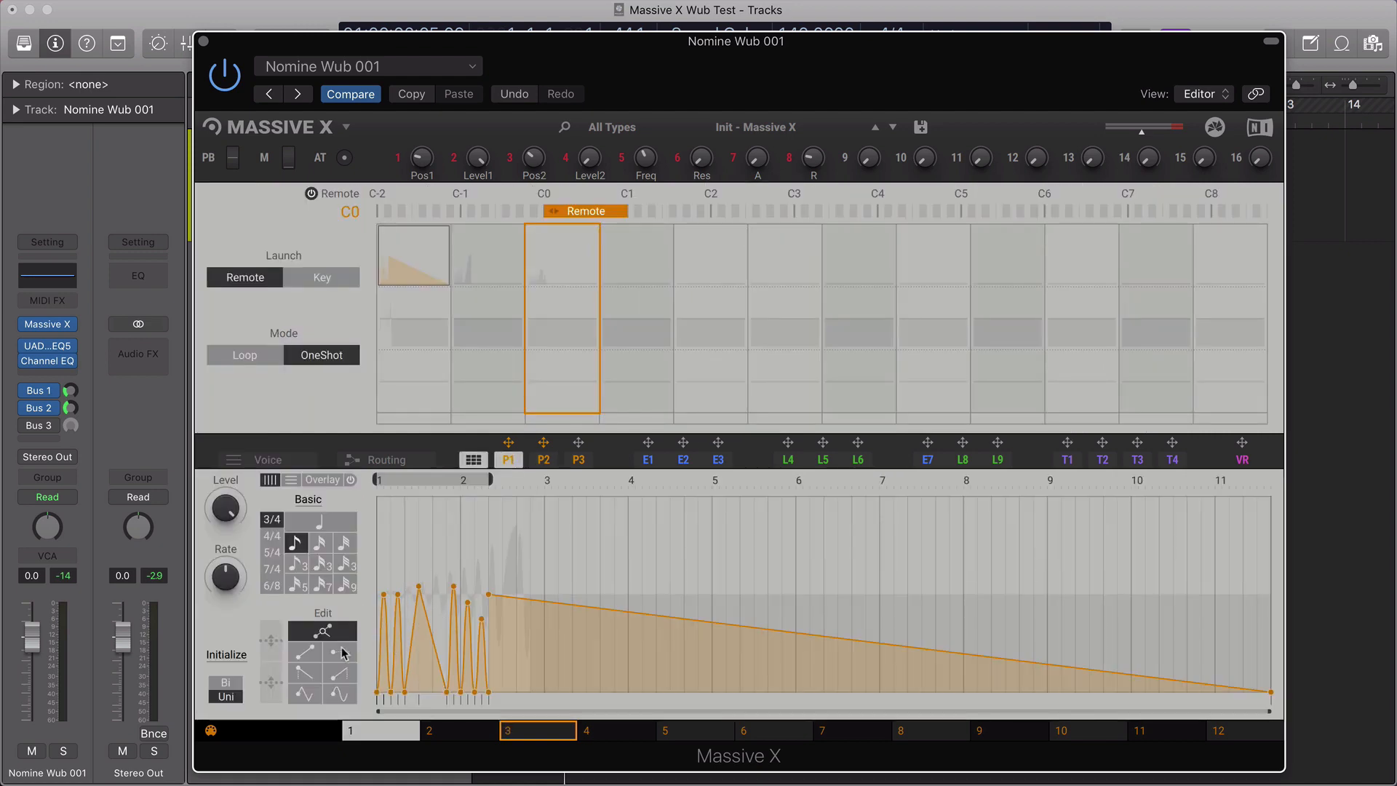
{"action": "left_click", "coordinate": [302, 653]}
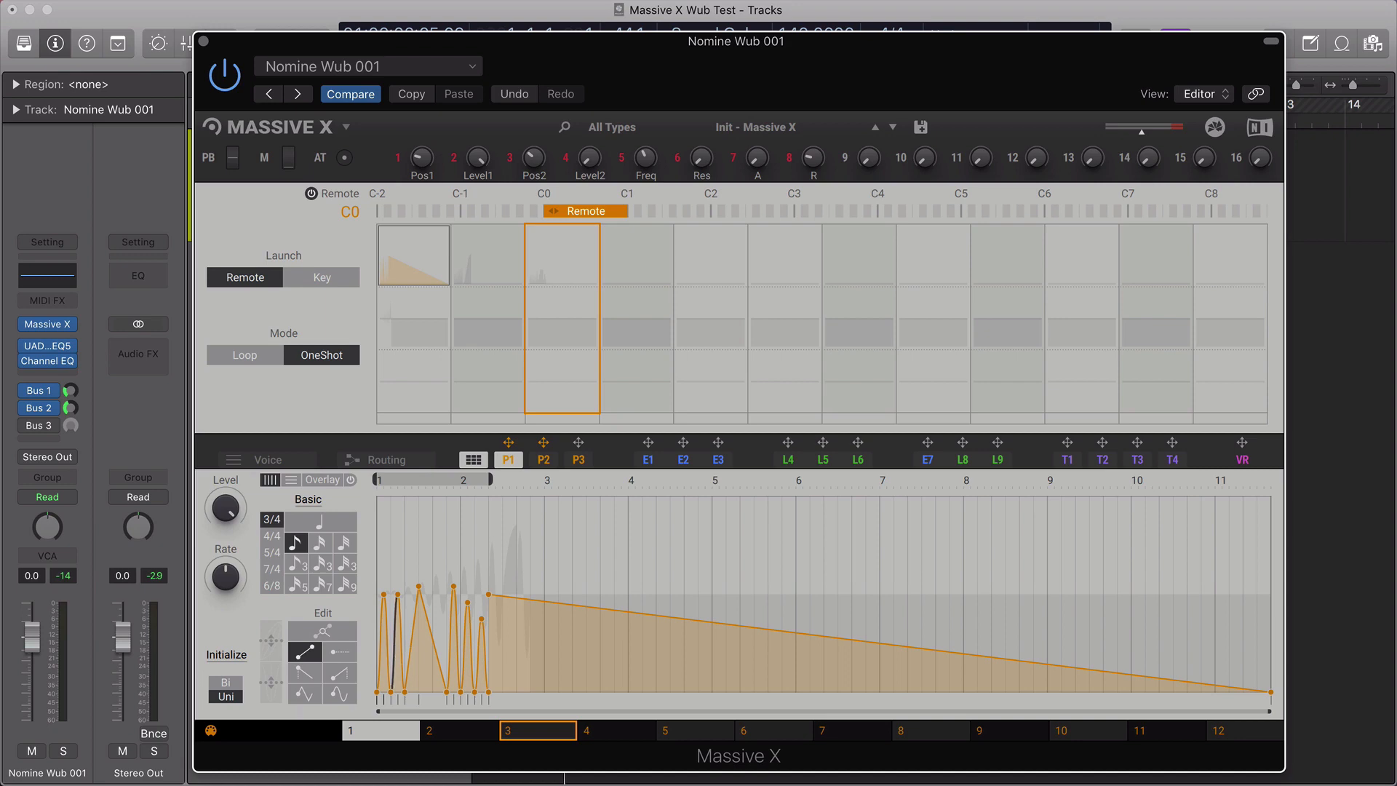
{"action": "left_click", "coordinate": [303, 695]}
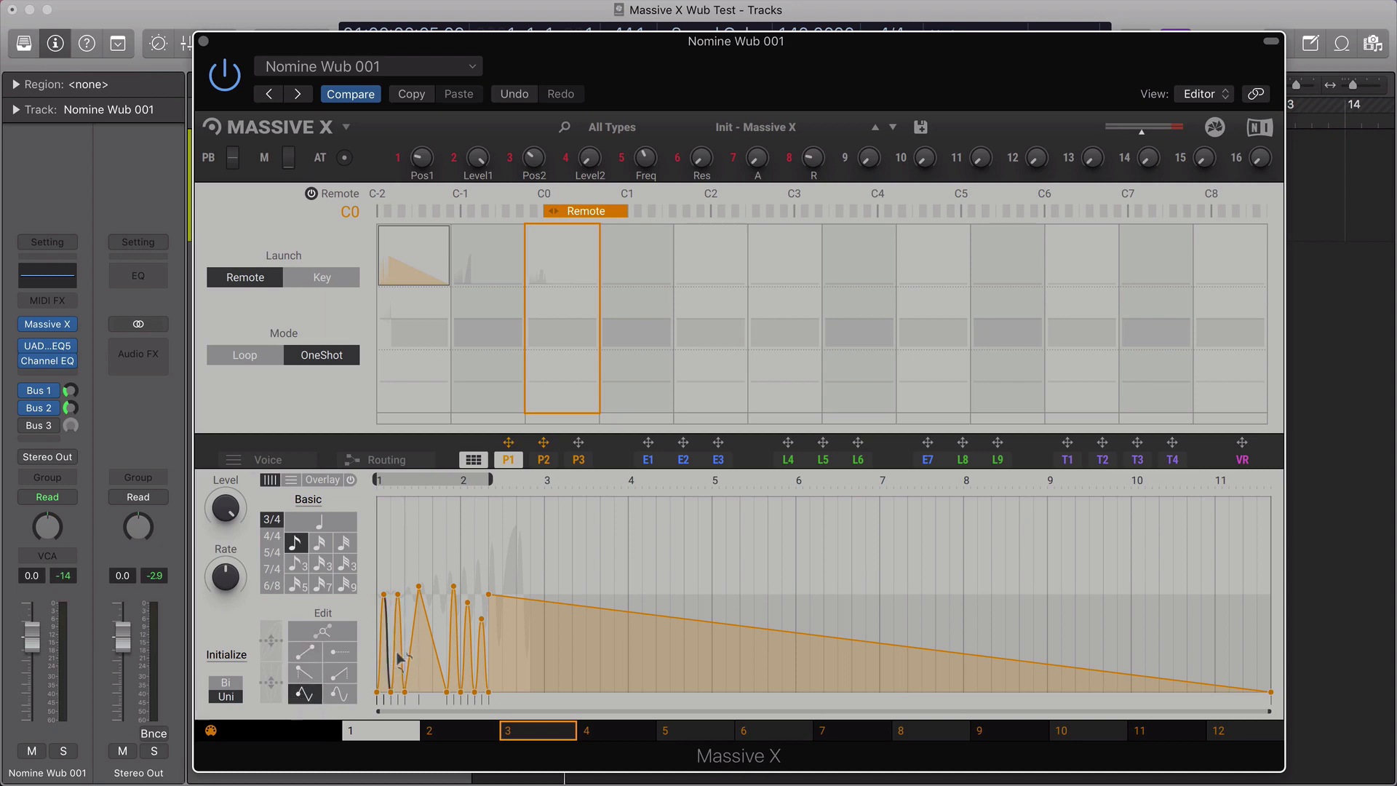
{"action": "mouse_move", "coordinate": [439, 638]}
{"action": "left_mouse_down"}
{"action": "mouse_move", "coordinate": [483, 578]}
{"action": "mouse_move", "coordinate": [452, 505]}
{"action": "mouse_move", "coordinate": [396, 582]}
{"action": "left_mouse_up"}
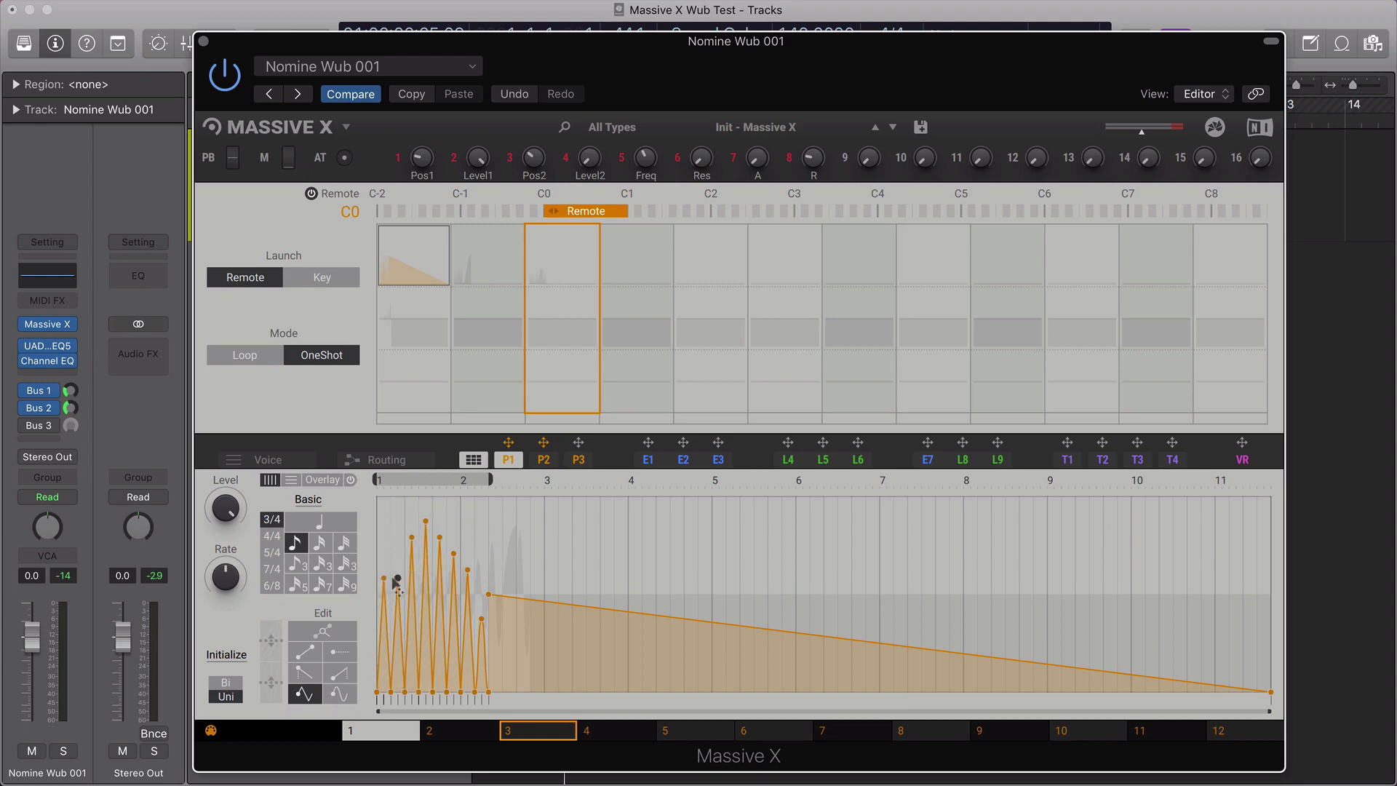
{"action": "left_click", "coordinate": [344, 692]}
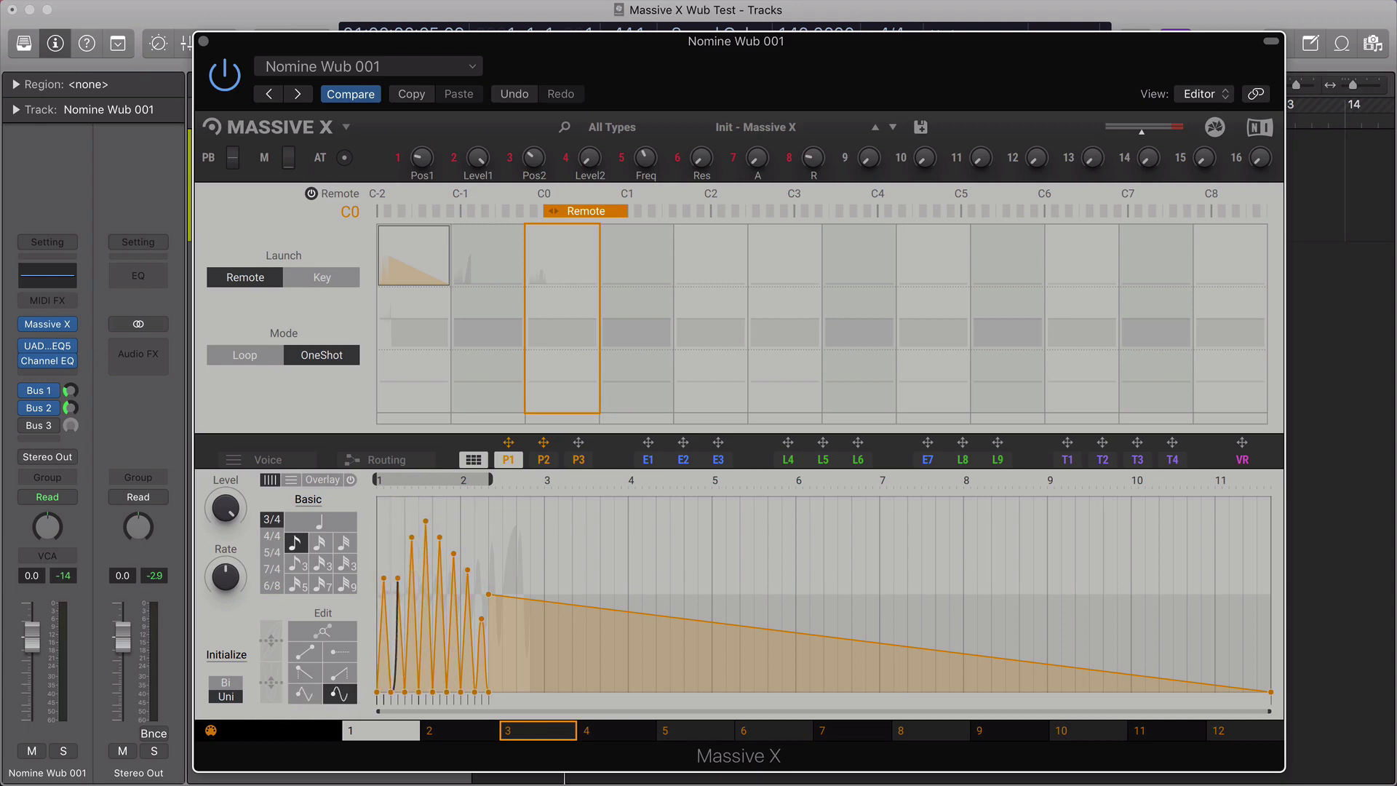
{"action": "mouse_move", "coordinate": [456, 633]}
{"action": "left_mouse_down"}
{"action": "mouse_move", "coordinate": [458, 589]}
{"action": "mouse_move", "coordinate": [515, 624]}
{"action": "mouse_move", "coordinate": [624, 648]}
{"action": "mouse_move", "coordinate": [709, 571]}
{"action": "left_mouse_up"}
Step: Move the P1 pattern's long falling ramp to start at bar 7 and add two breakpoints on its slope around bar 8
{"action": "left_click", "coordinate": [305, 632]}
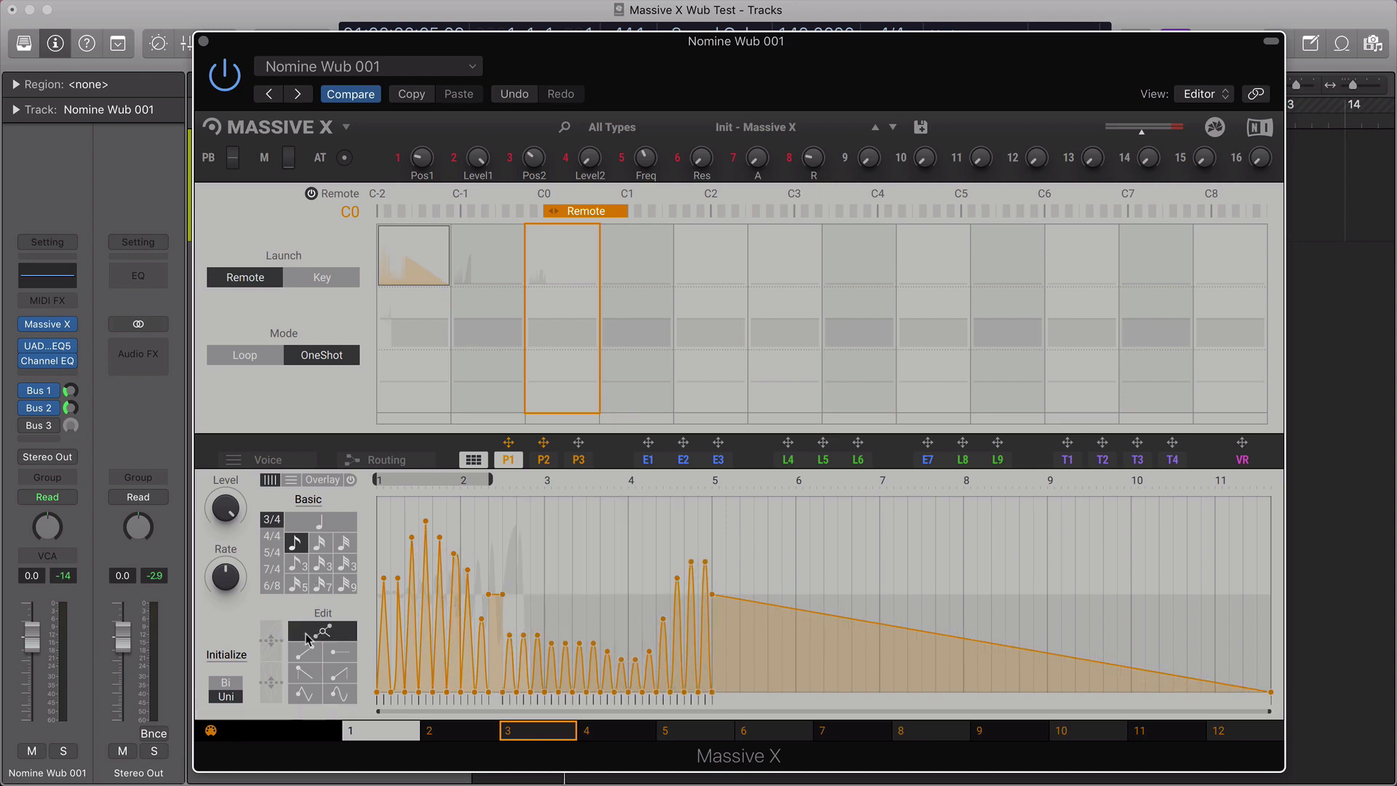
{"action": "left_click_drag", "start_coordinate": [720, 696], "coordinate": [888, 680]}
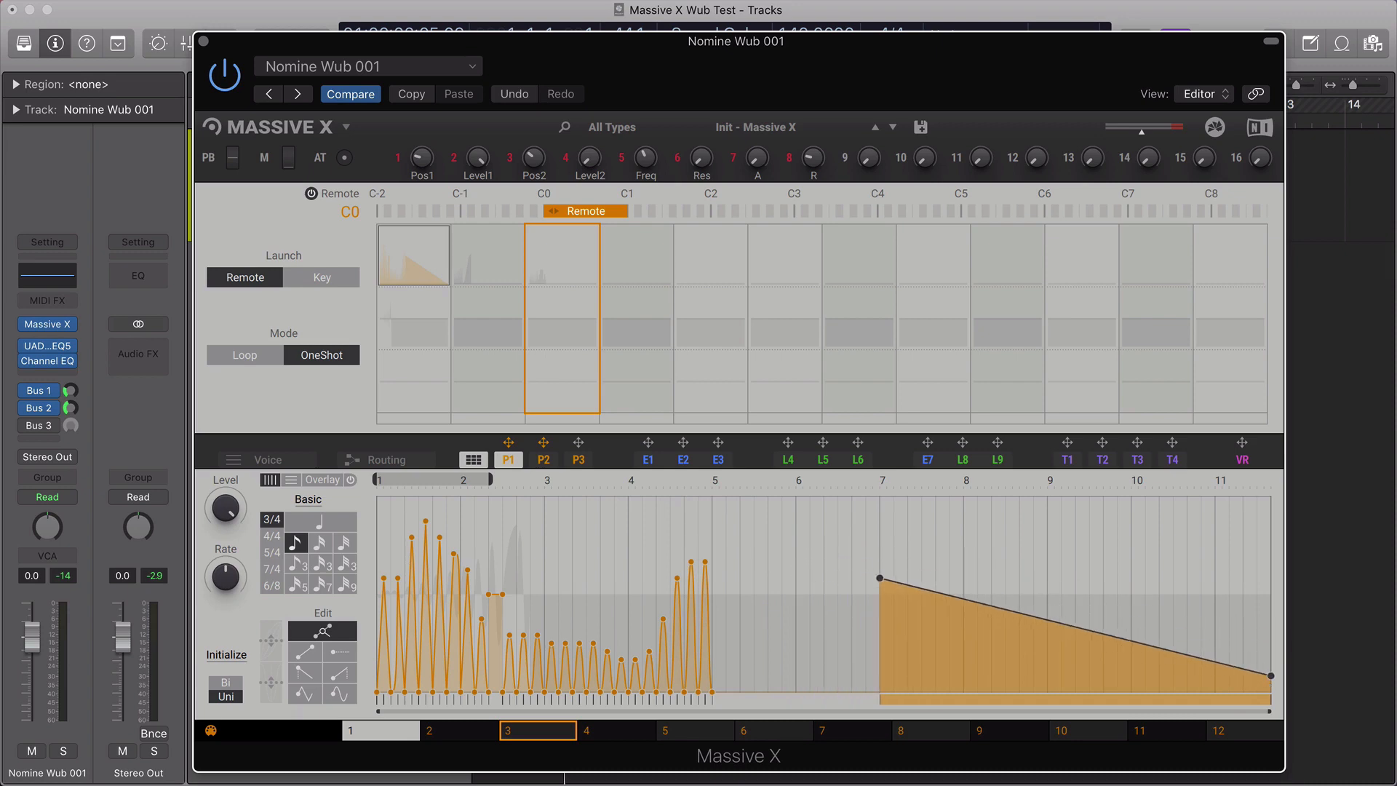
{"action": "left_click", "coordinate": [974, 604]}
{"action": "left_click", "coordinate": [948, 595]}
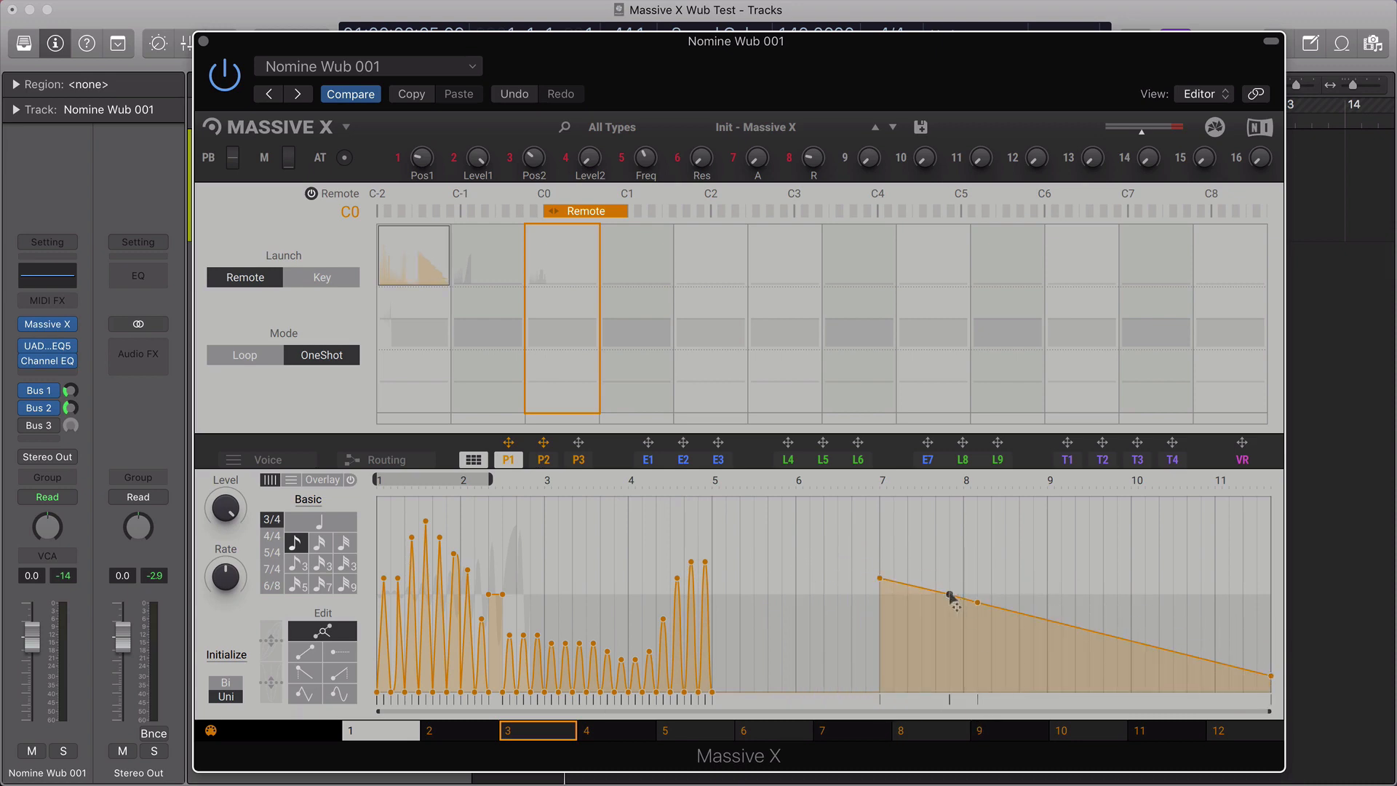
Step: Reshape the P1 pattern's ramp with a dip and a peak between bars 7 and 8, curving the dip's falling segment
{"action": "mouse_move", "coordinate": [921, 590]}
{"action": "left_mouse_down"}
{"action": "mouse_move", "coordinate": [915, 615]}
{"action": "mouse_move", "coordinate": [988, 559]}
{"action": "mouse_move", "coordinate": [1032, 587]}
{"action": "mouse_move", "coordinate": [961, 594]}
{"action": "mouse_move", "coordinate": [963, 644]}
{"action": "mouse_move", "coordinate": [939, 619]}
{"action": "mouse_move", "coordinate": [937, 586]}
{"action": "left_mouse_up"}
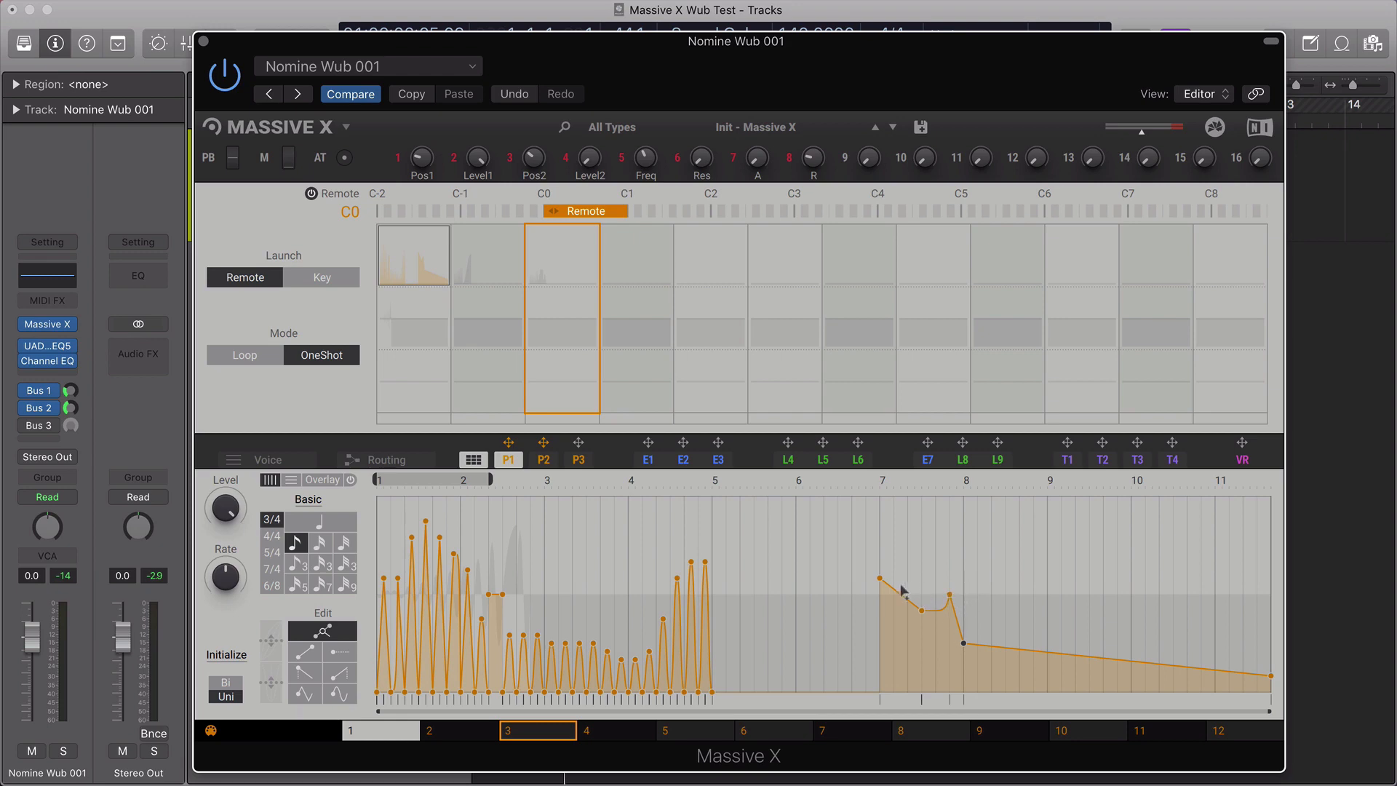
{"action": "left_click_drag", "start_coordinate": [902, 589], "coordinate": [902, 603]}
Step: Draw flat steps of varying height in the P1 pattern from bar 1 to bar 3 and around bars 5 to 6
{"action": "left_click", "coordinate": [345, 648]}
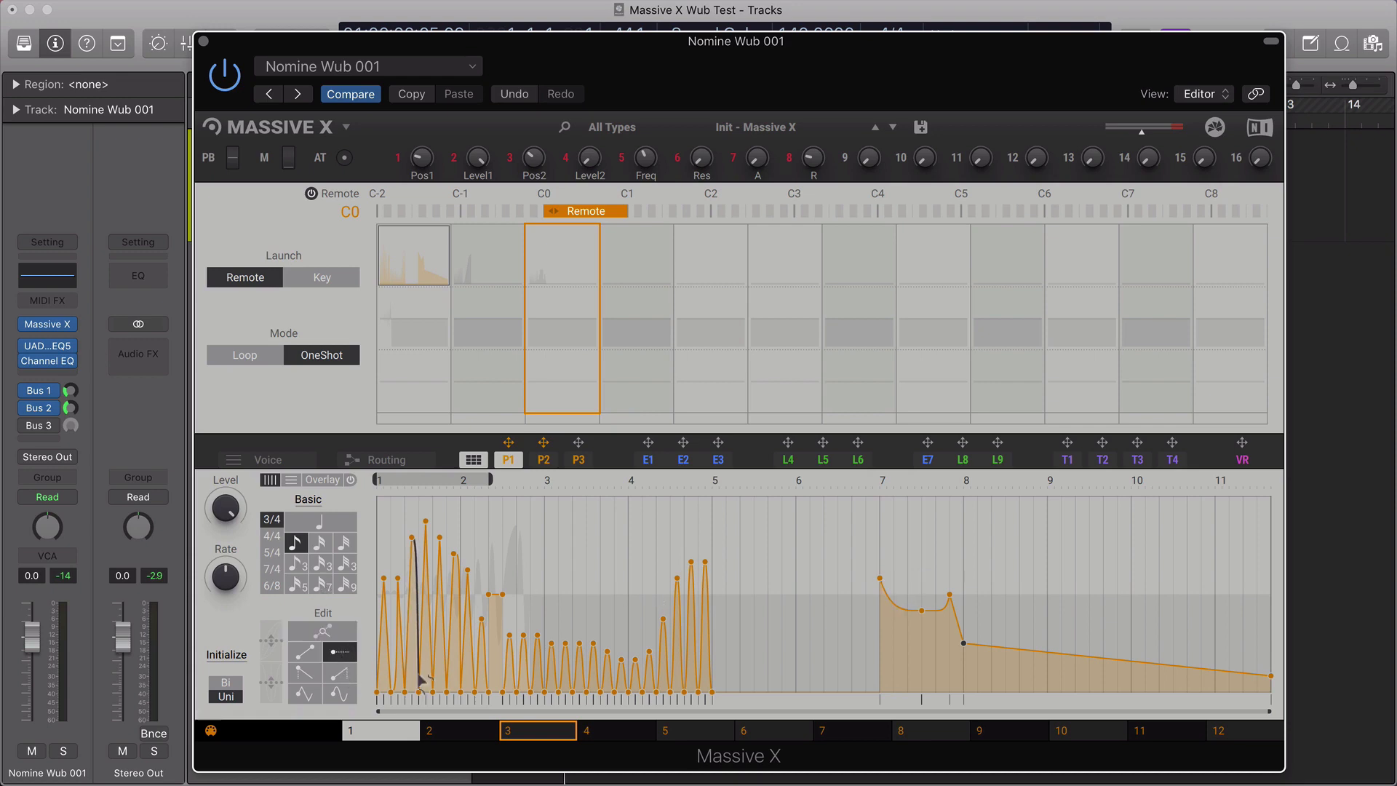
{"action": "left_click", "coordinate": [783, 611]}
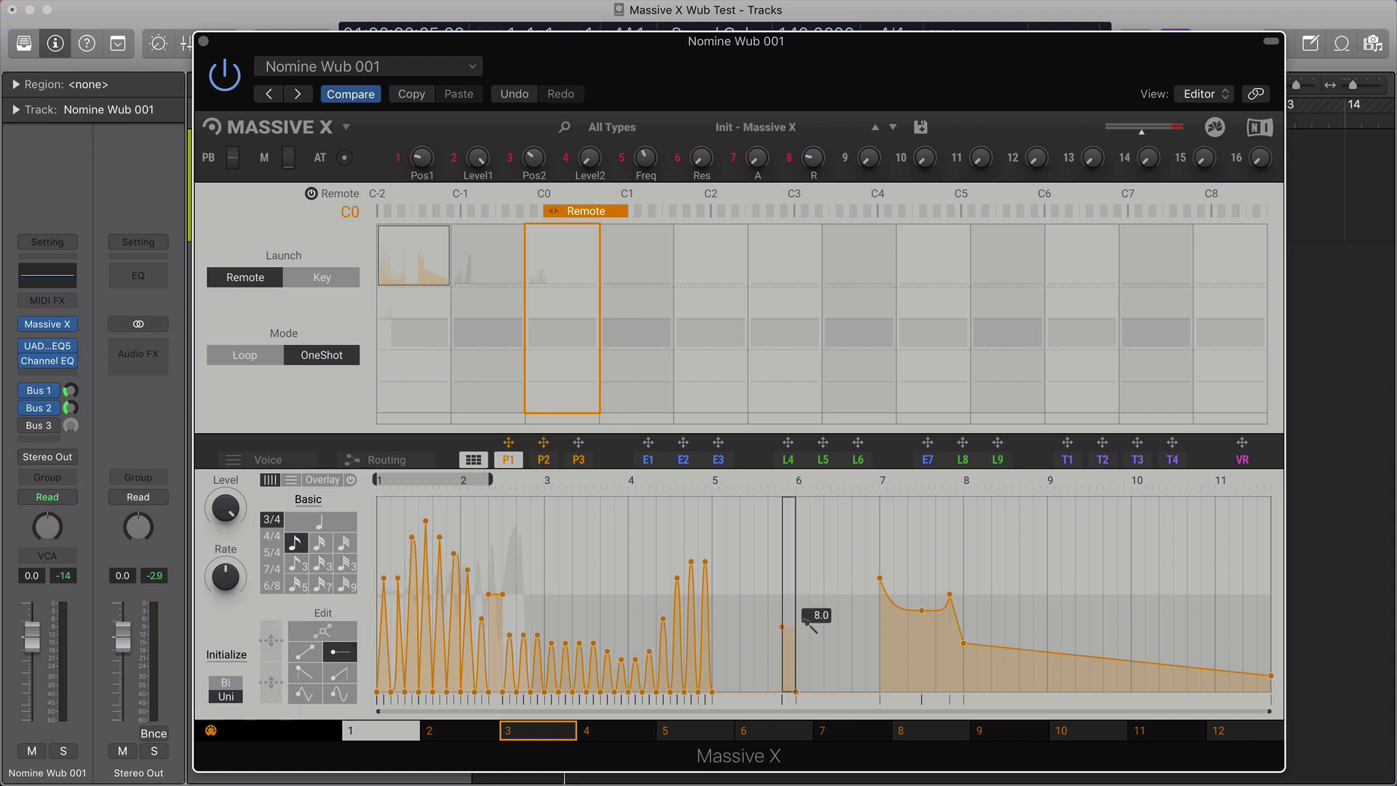
{"action": "left_click", "coordinate": [760, 521]}
{"action": "left_click", "coordinate": [813, 611]}
{"action": "left_click", "coordinate": [537, 562]}
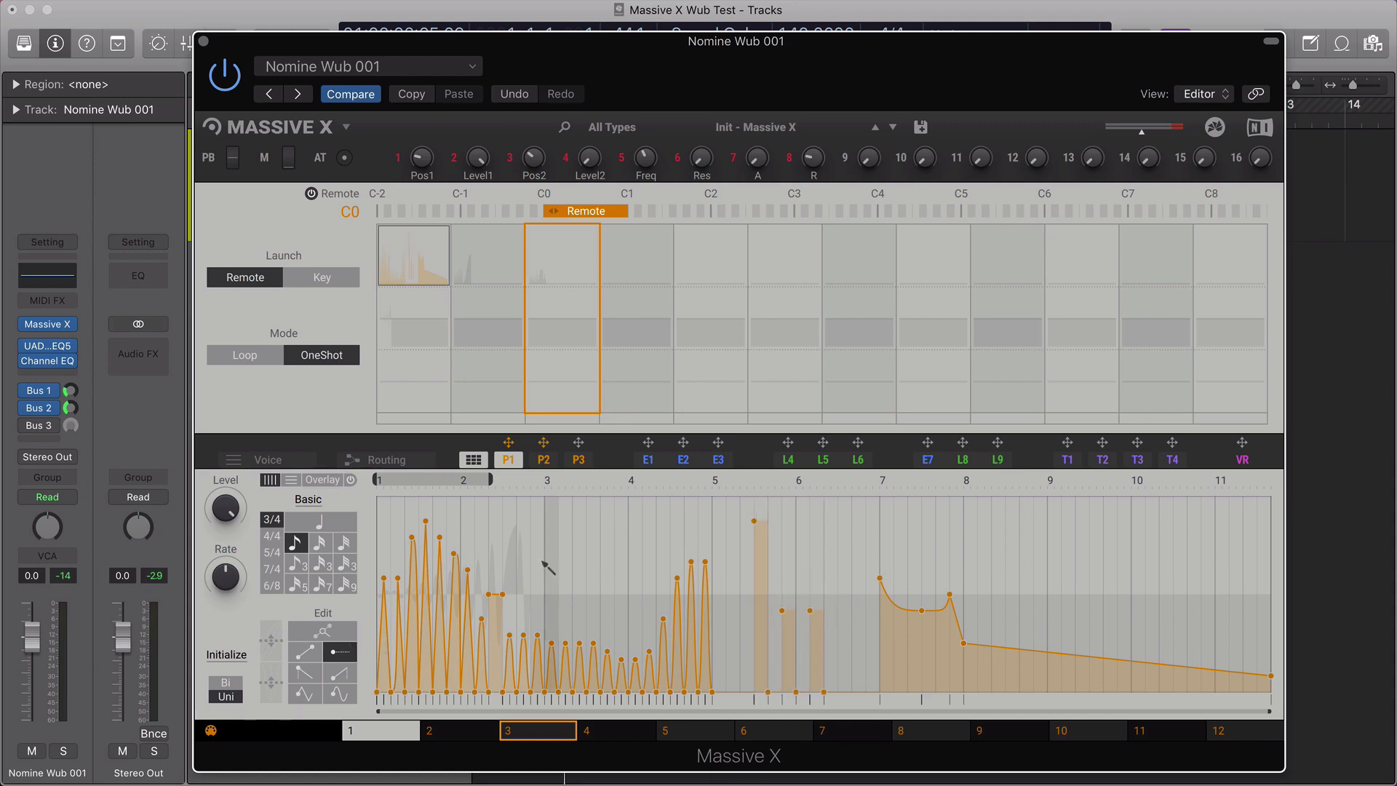
{"action": "left_click", "coordinate": [511, 579]}
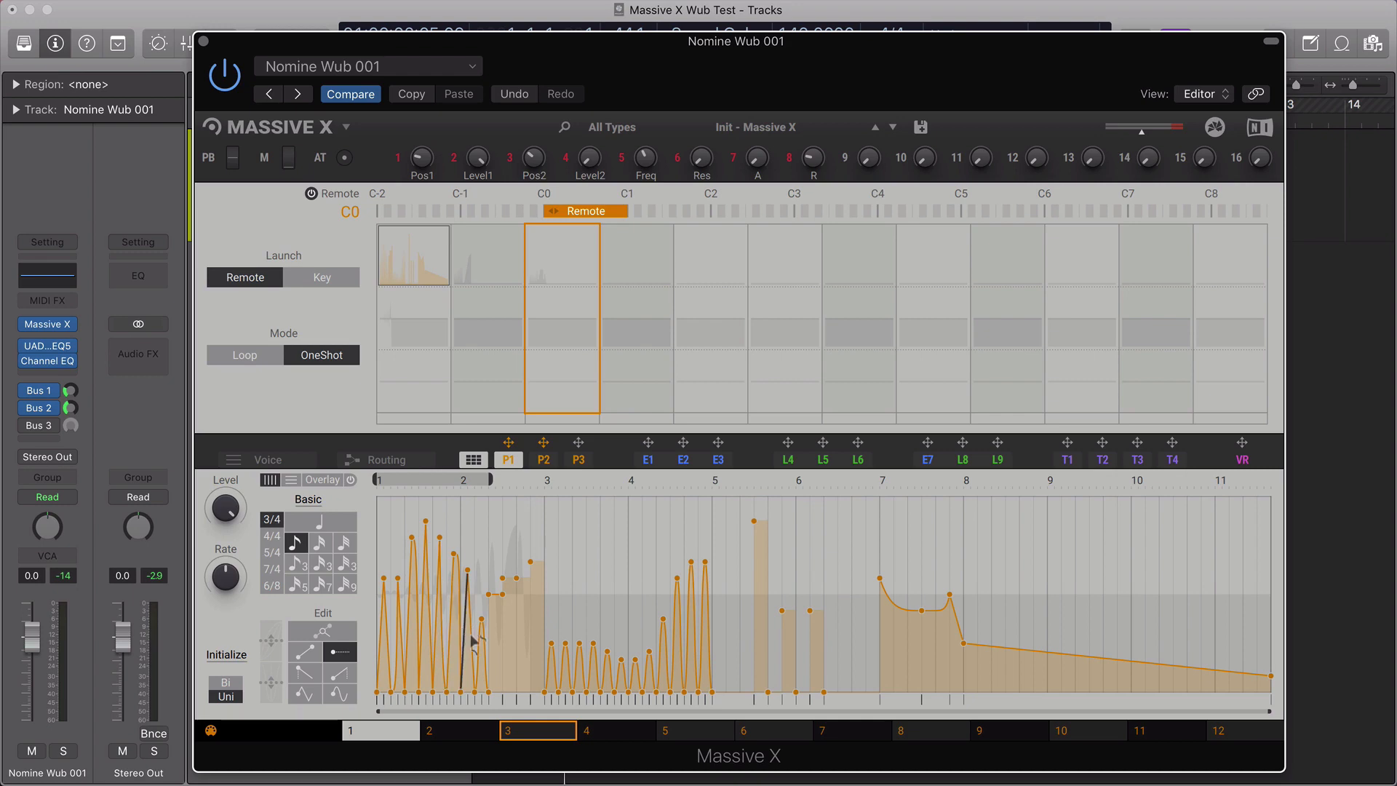
{"action": "mouse_move", "coordinate": [480, 533]}
{"action": "left_mouse_down"}
{"action": "mouse_move", "coordinate": [465, 512]}
{"action": "mouse_move", "coordinate": [396, 564]}
{"action": "mouse_move", "coordinate": [466, 611]}
{"action": "mouse_move", "coordinate": [448, 618]}
{"action": "mouse_move", "coordinate": [407, 597]}
{"action": "mouse_move", "coordinate": [454, 582]}
{"action": "mouse_move", "coordinate": [400, 587]}
{"action": "mouse_move", "coordinate": [428, 681]}
{"action": "mouse_move", "coordinate": [439, 618]}
{"action": "mouse_move", "coordinate": [477, 639]}
{"action": "mouse_move", "coordinate": [493, 677]}
{"action": "mouse_move", "coordinate": [473, 662]}
{"action": "mouse_move", "coordinate": [509, 659]}
{"action": "mouse_move", "coordinate": [502, 623]}
{"action": "mouse_move", "coordinate": [499, 638]}
{"action": "left_mouse_up"}
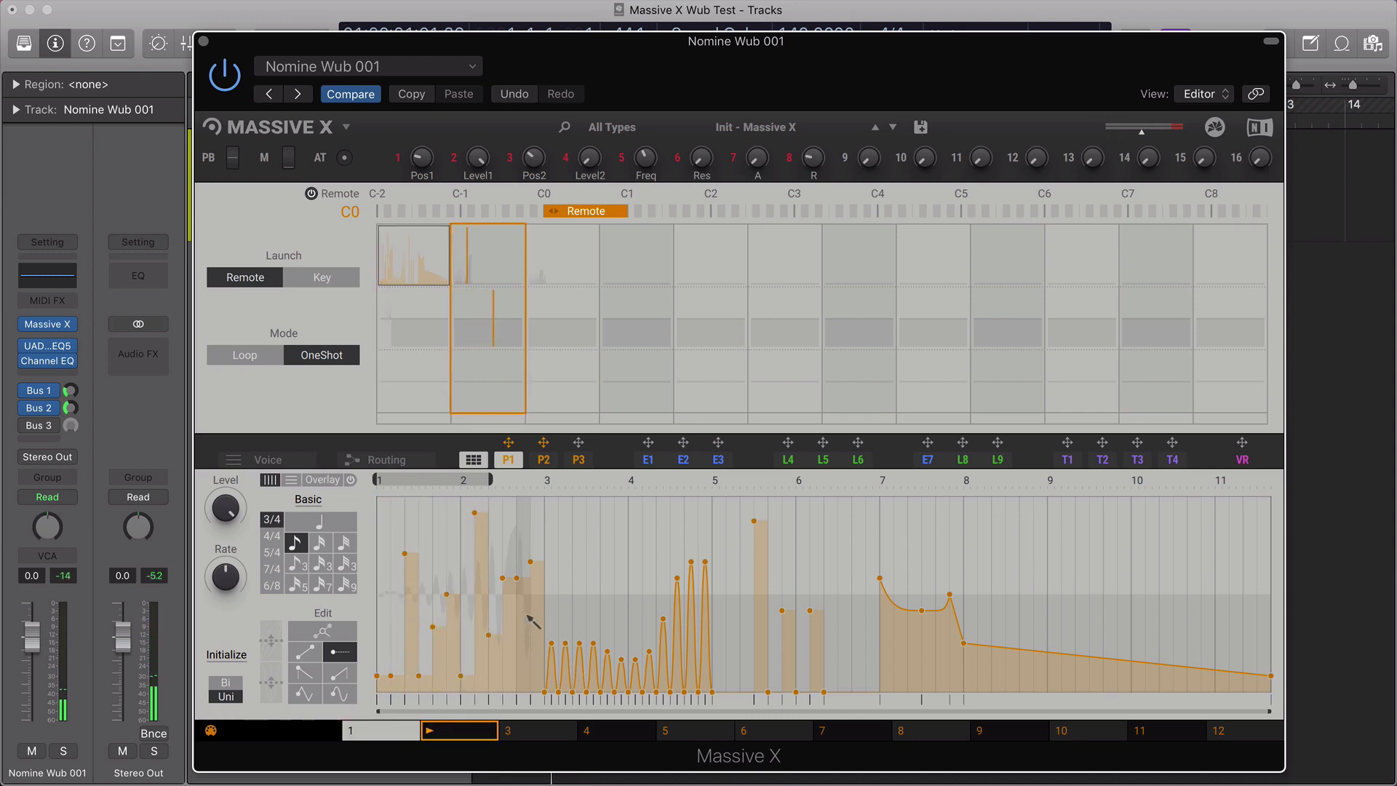
{"action": "left_click", "coordinate": [528, 627]}
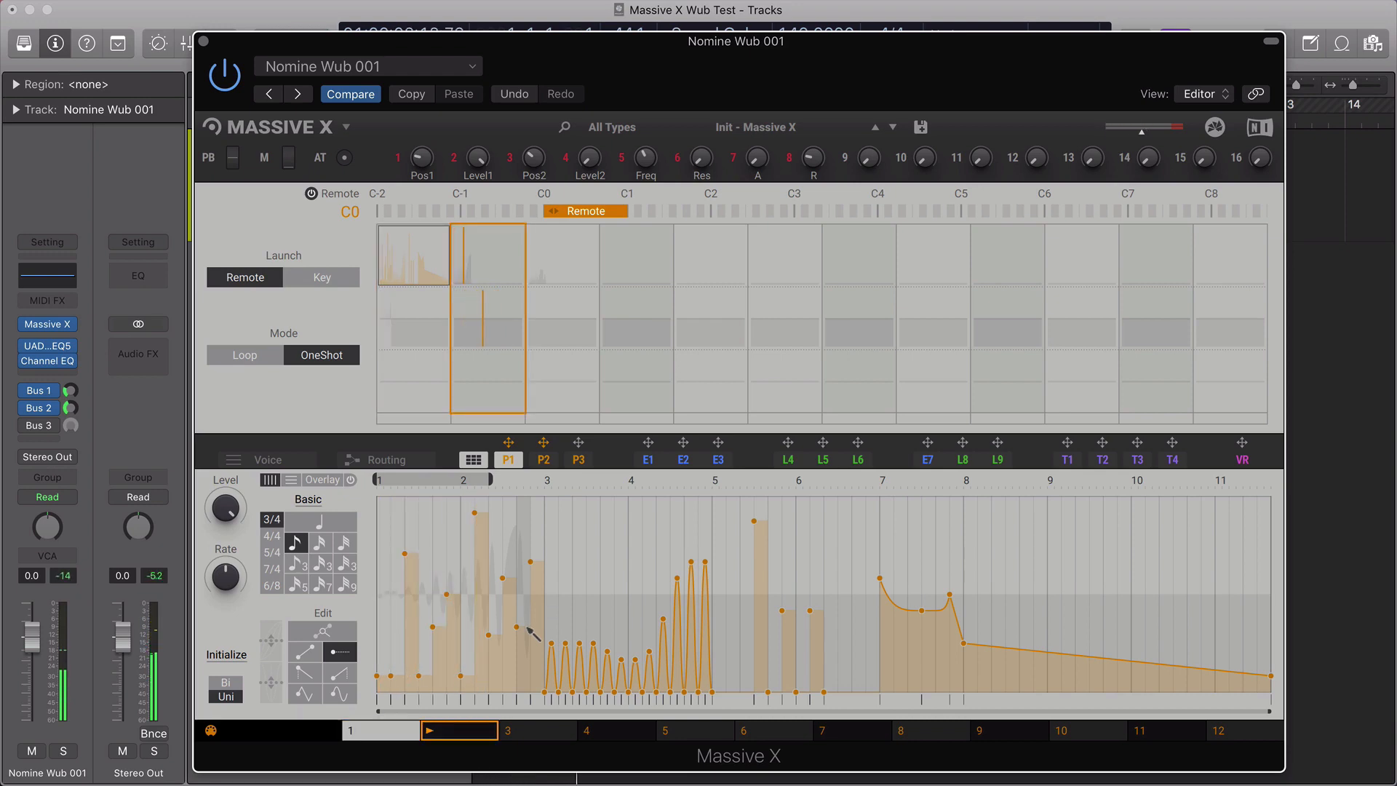
Step: Reload Nomine Wub 001 by way of the previous preset to discard the drawn P1 pattern edits
{"action": "left_click", "coordinate": [270, 96]}
{"action": "left_click", "coordinate": [296, 97]}
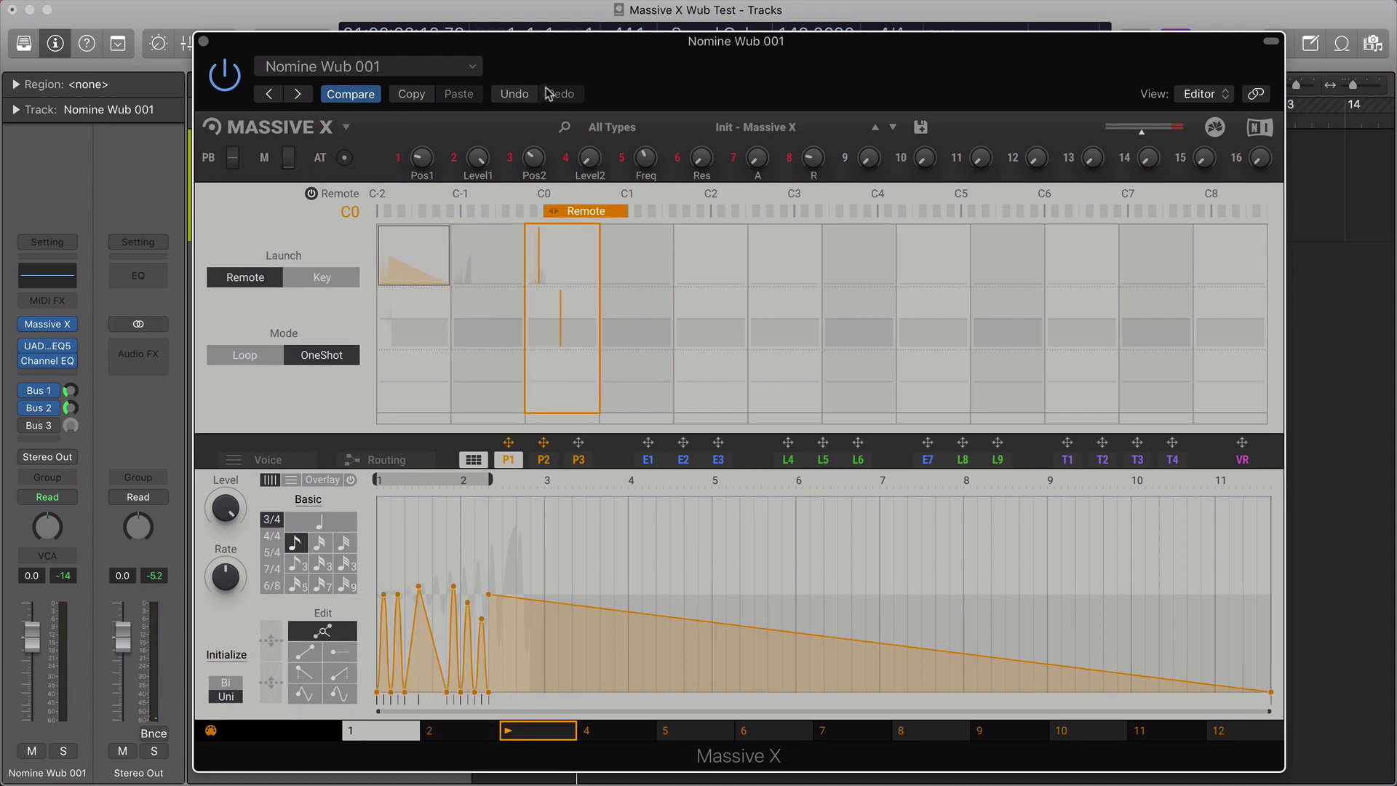
Step: Shift the Massive X window slightly and play the region to hear the original P1 pattern
{"action": "left_click_drag", "start_coordinate": [554, 99], "coordinate": [600, 112]}
{"action": "key", "text": "space"}
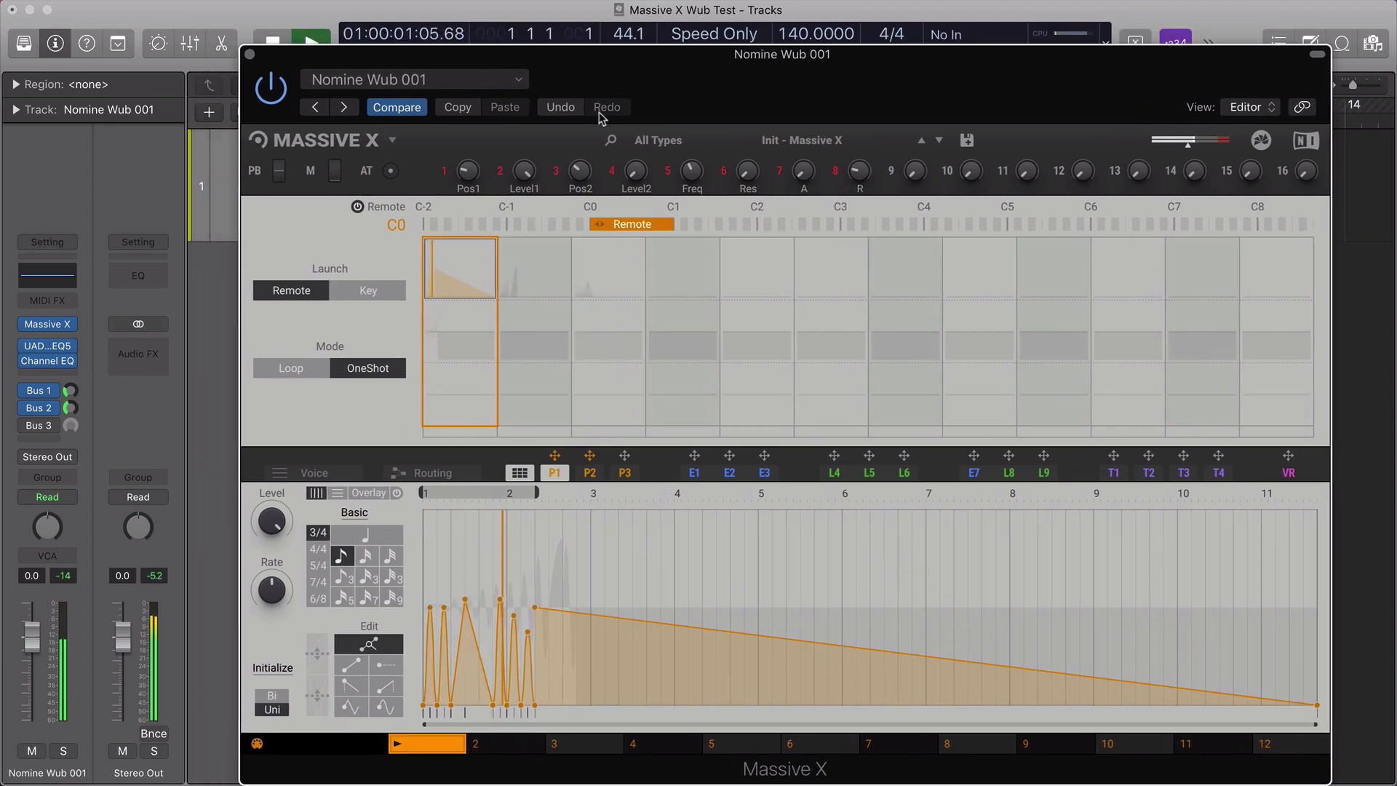
{"action": "key", "text": "space"}
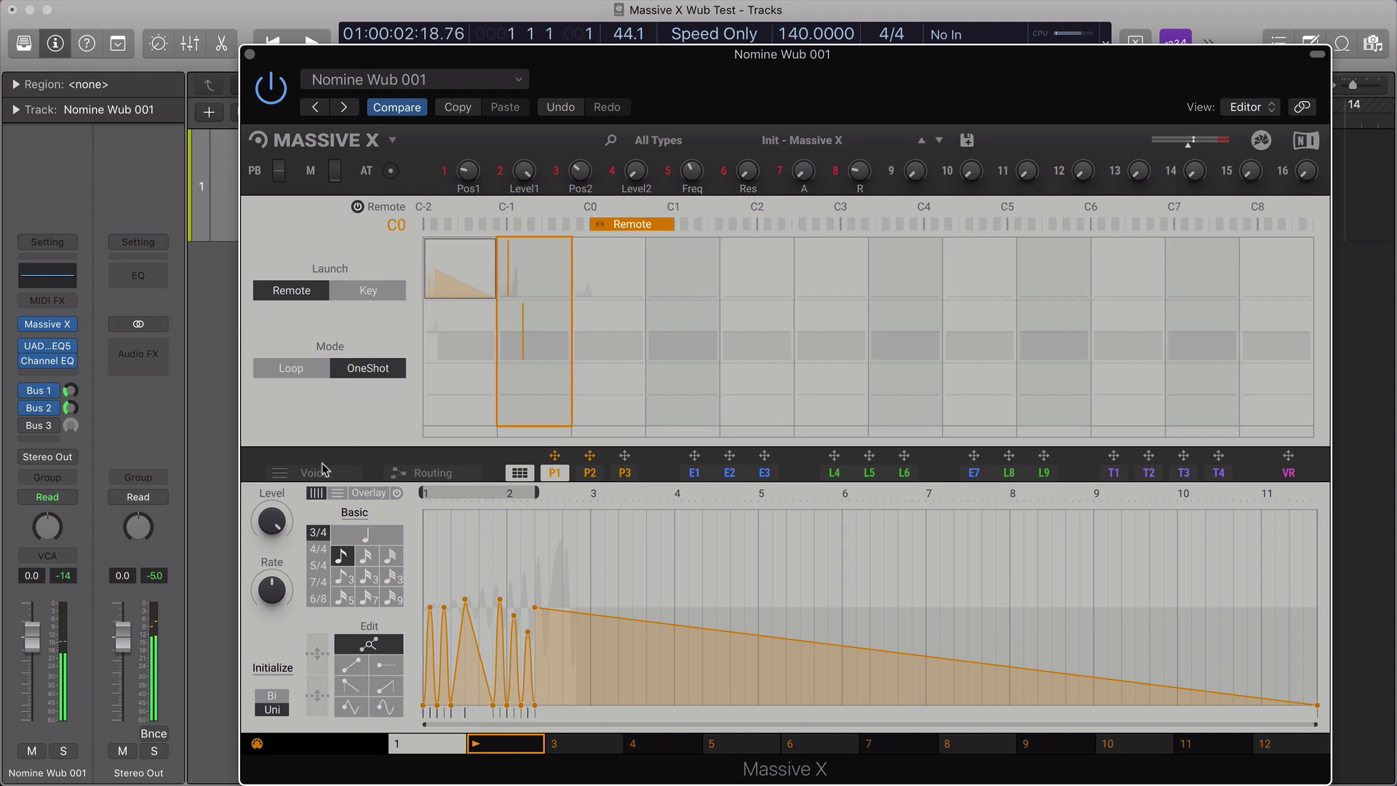
Step: Show the voice settings and try different Asimov filter frequency positions with P1 modulation while playing the region
{"action": "left_click", "coordinate": [318, 474]}
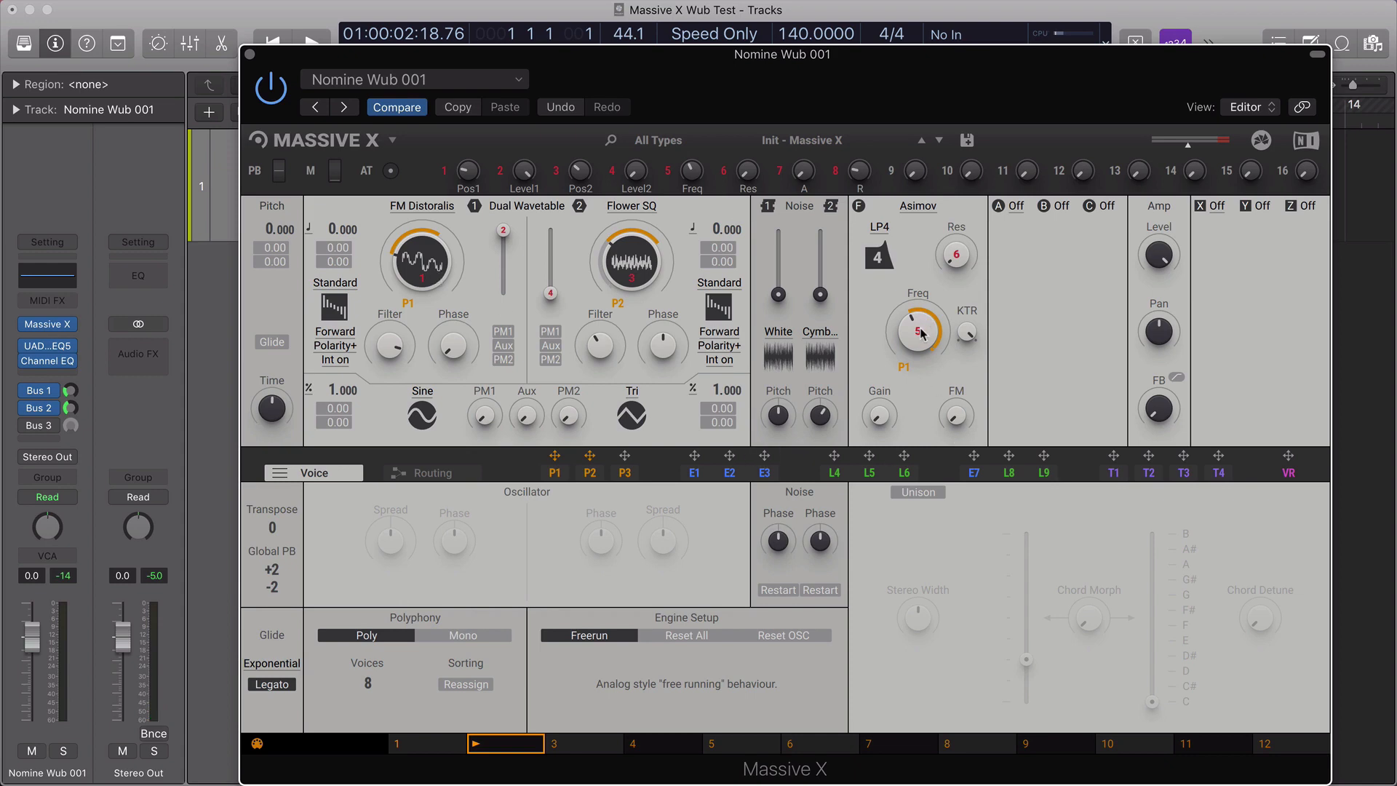
{"action": "key", "text": "space"}
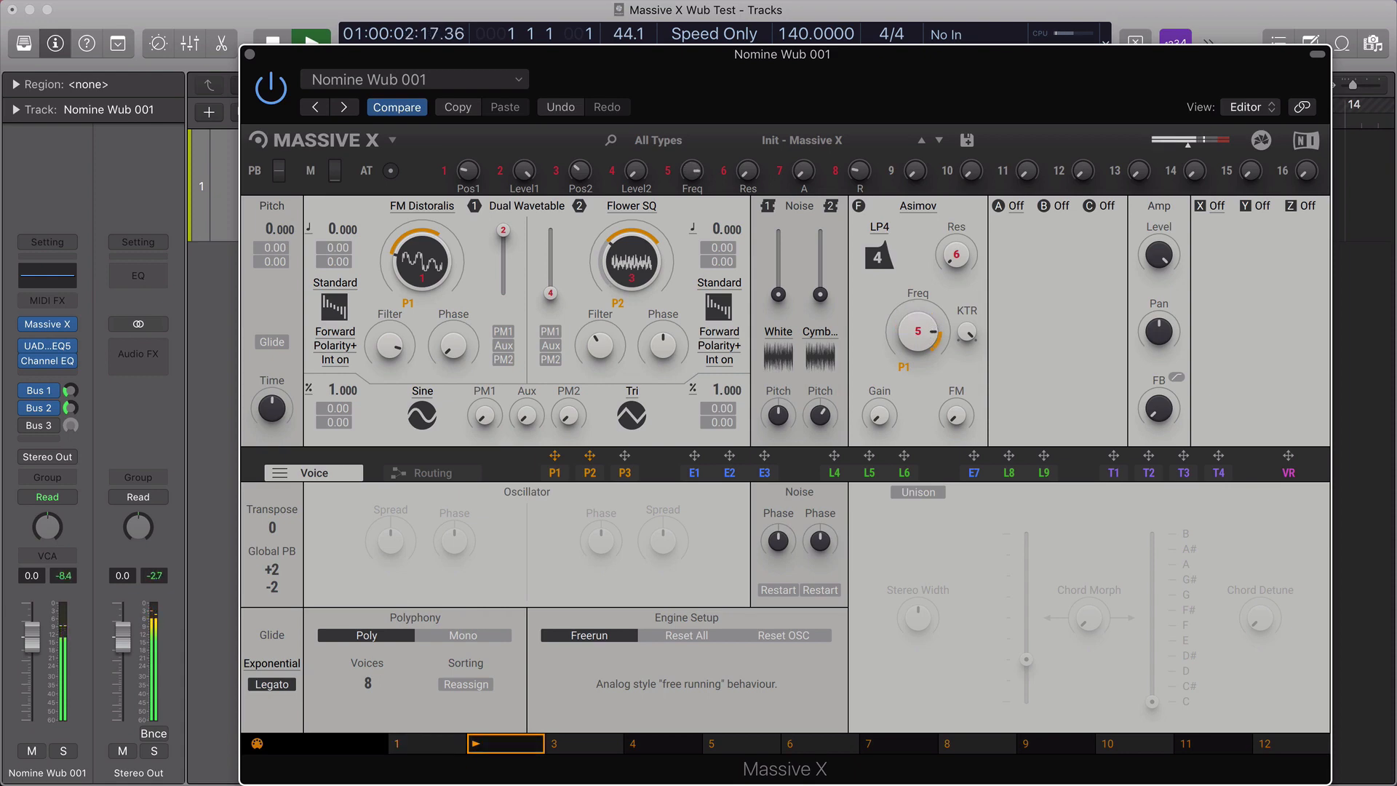
{"action": "key", "text": "space"}
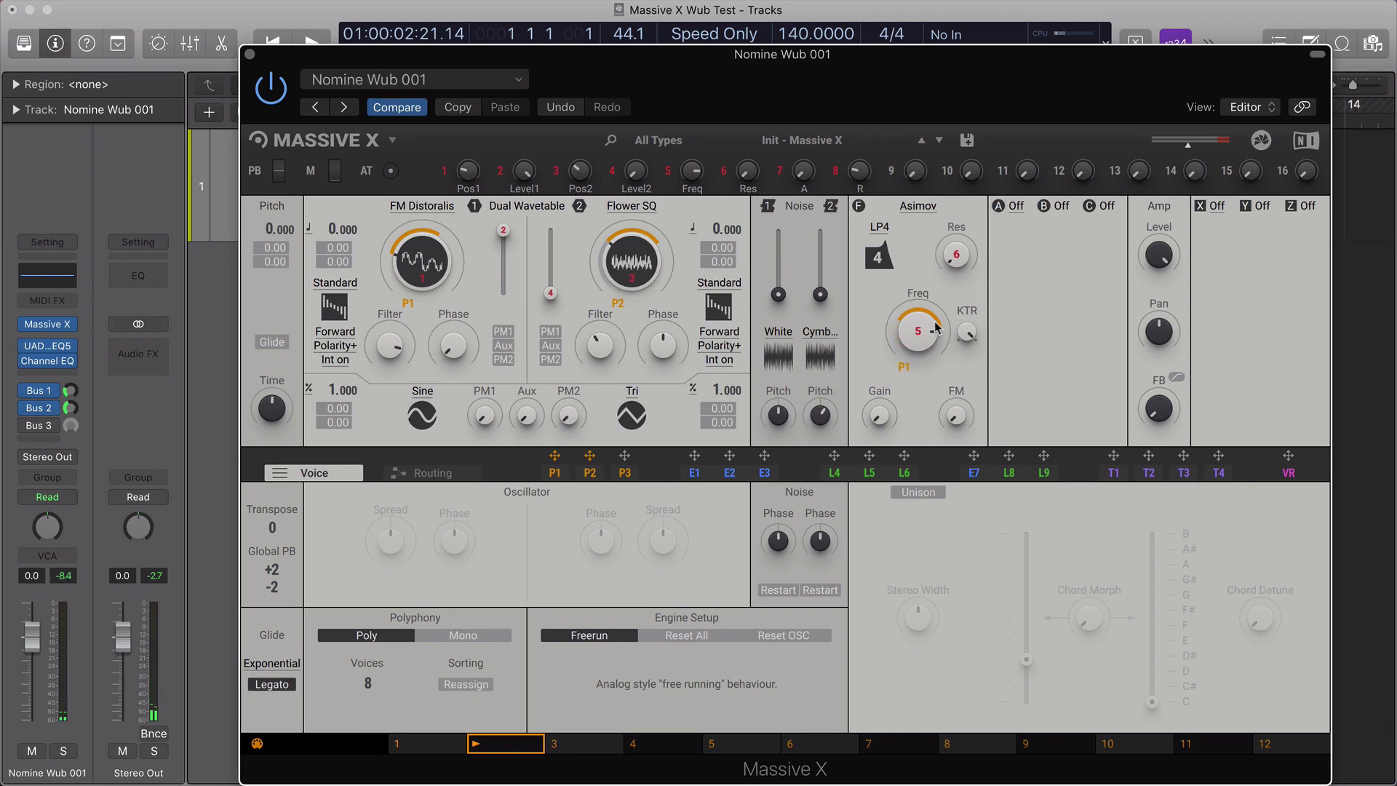
{"action": "key", "text": "space"}
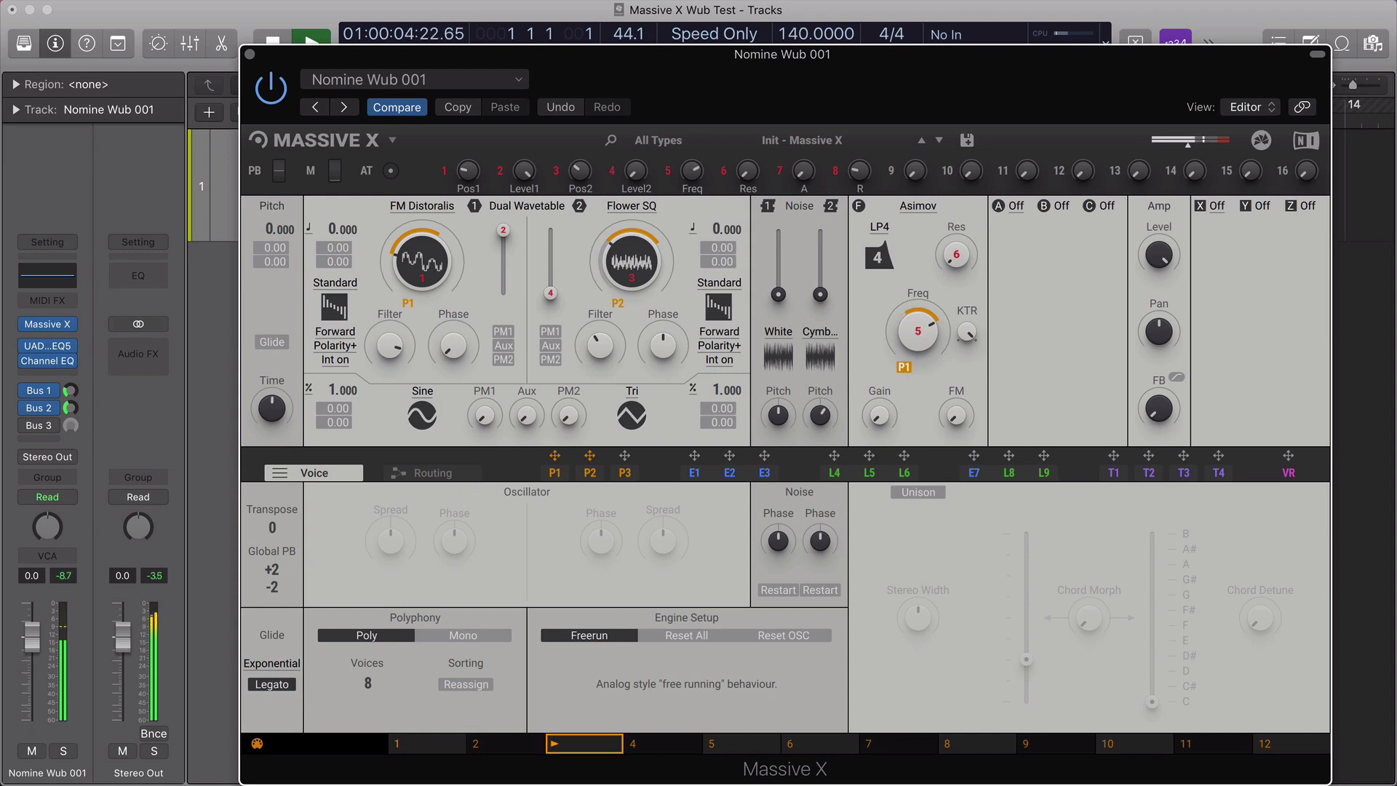
{"action": "key", "text": "Return"}
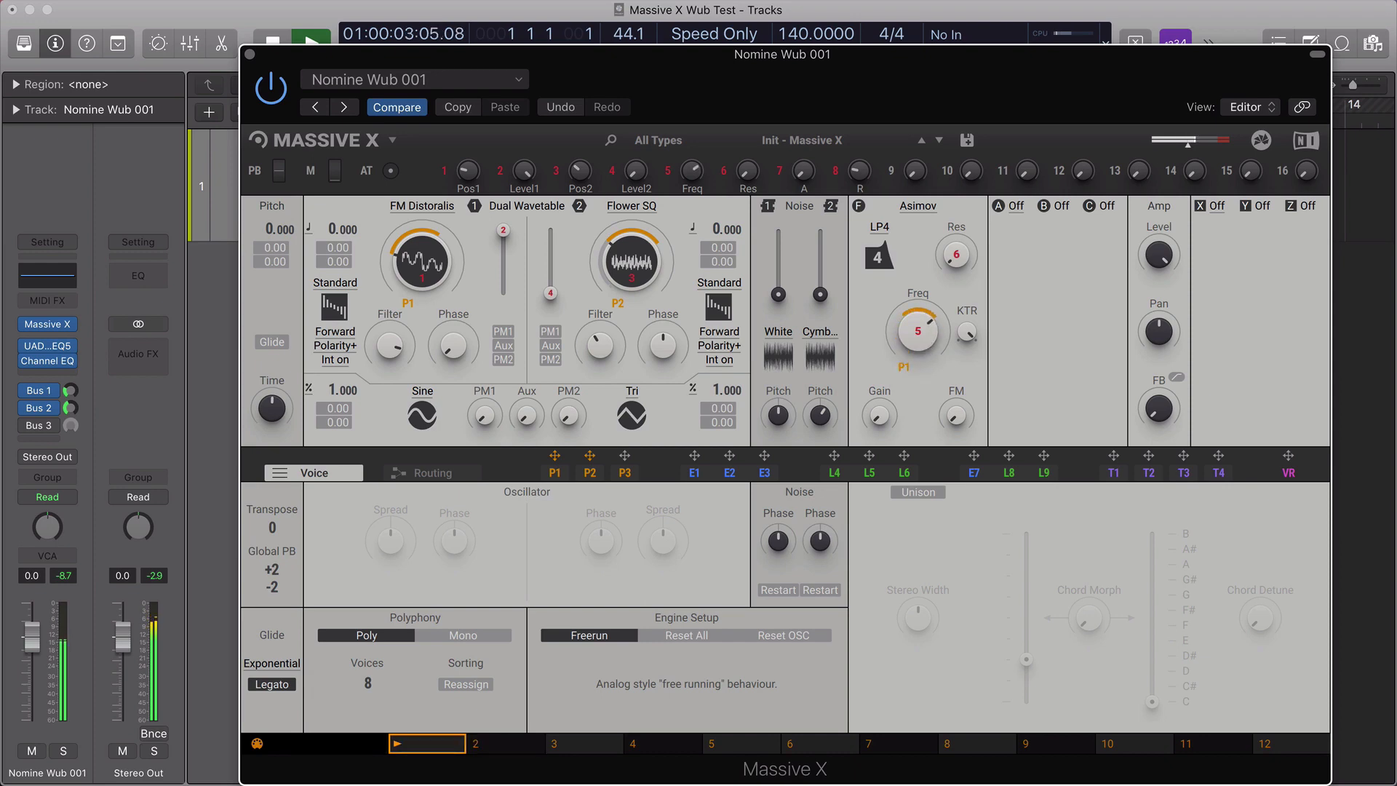
Step: Reload Nomine Wub 001 by way of the previous preset to discard the filter frequency changes, and stop playback
{"action": "left_click", "coordinate": [314, 107]}
{"action": "left_click", "coordinate": [342, 112]}
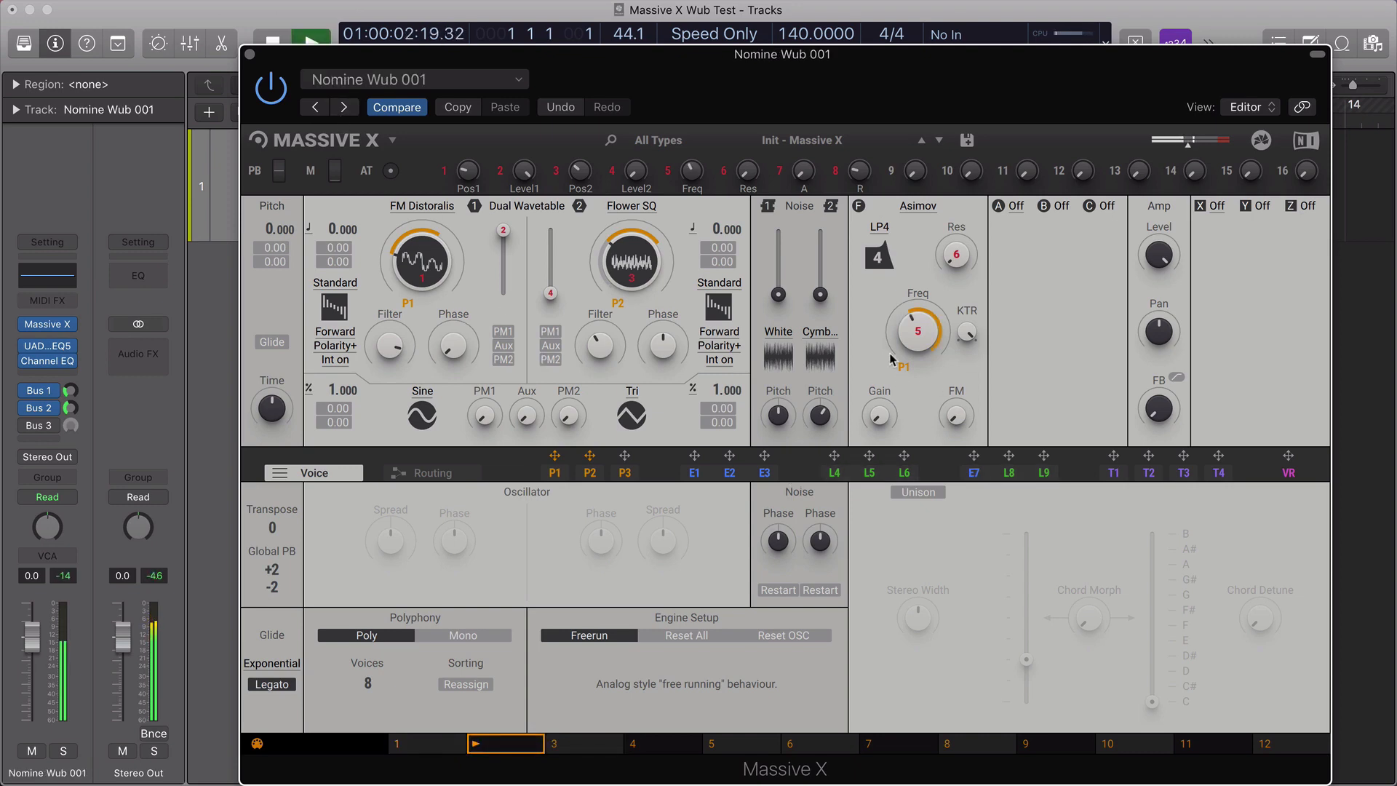
{"action": "key", "text": "space"}
Step: Open the P1 Performer pattern, move the plug-in window off the track header and play the region briefly
{"action": "left_click", "coordinate": [555, 472]}
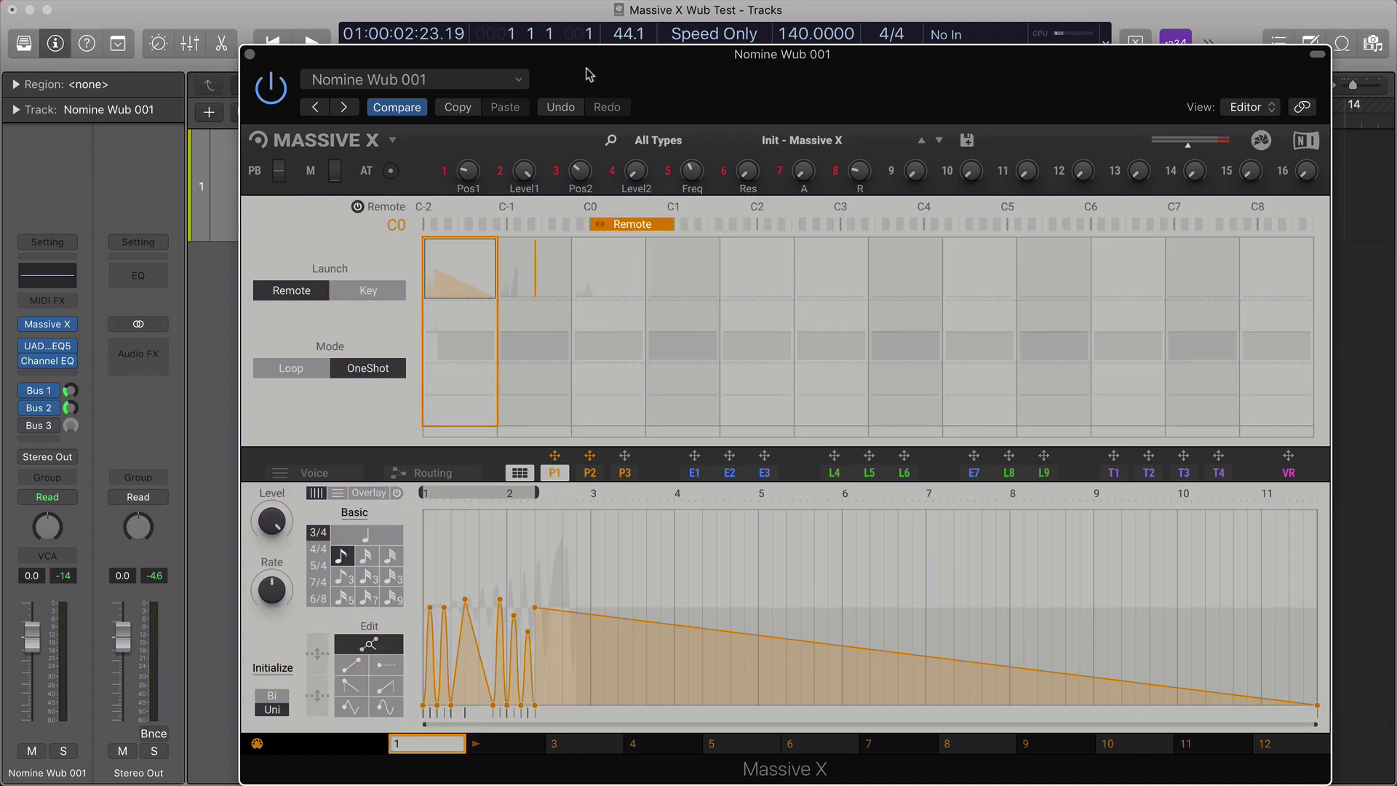
{"action": "left_click_drag", "start_coordinate": [579, 61], "coordinate": [643, 61]}
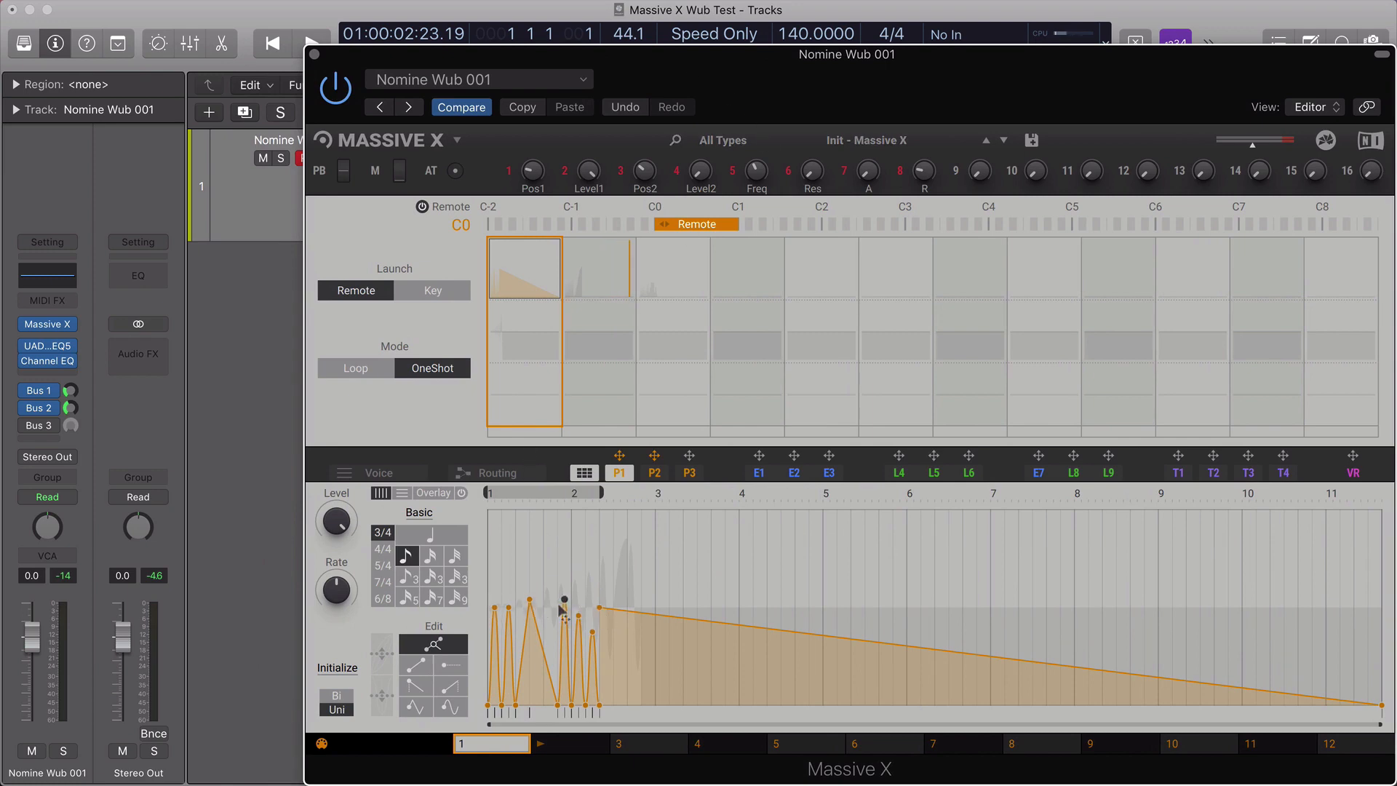
{"action": "key", "text": "space"}
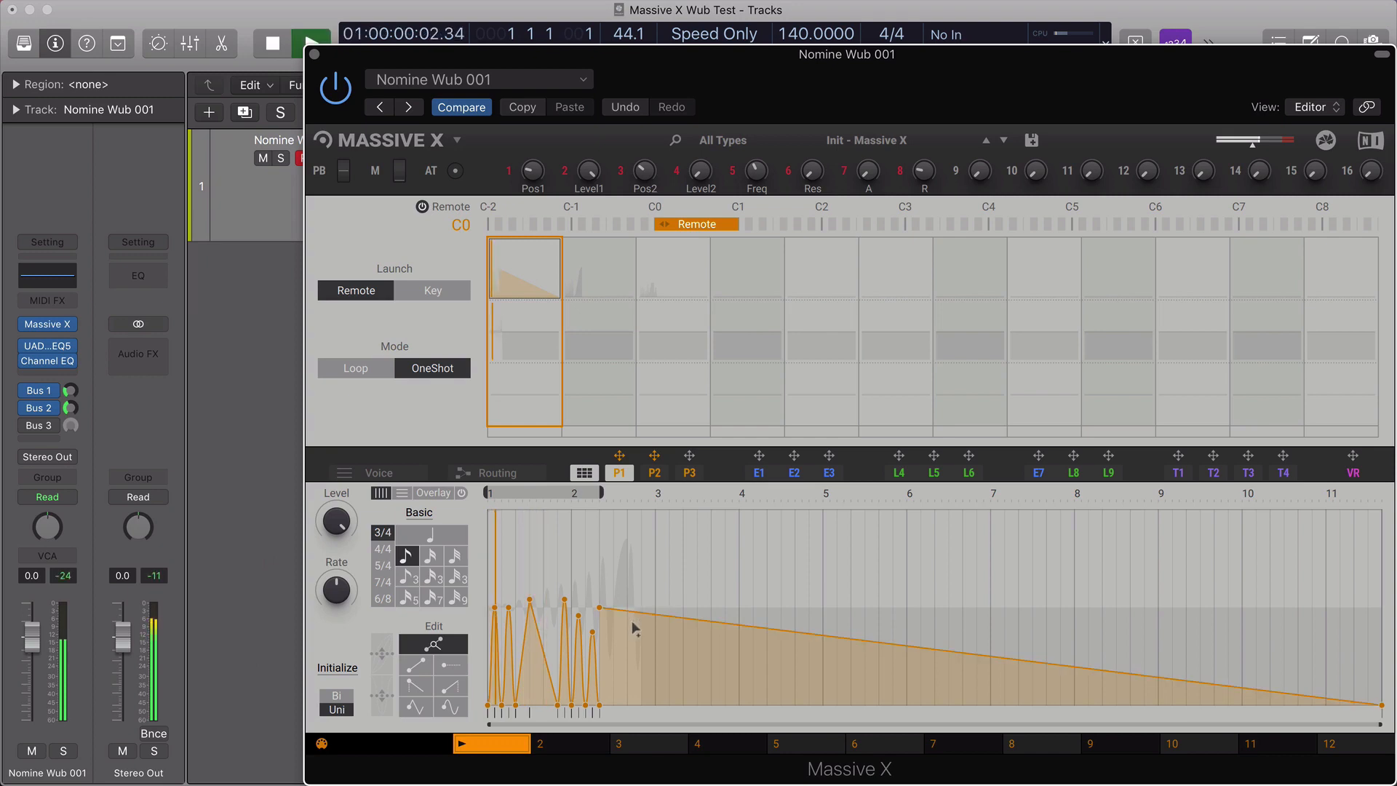
{"action": "key", "text": "space"}
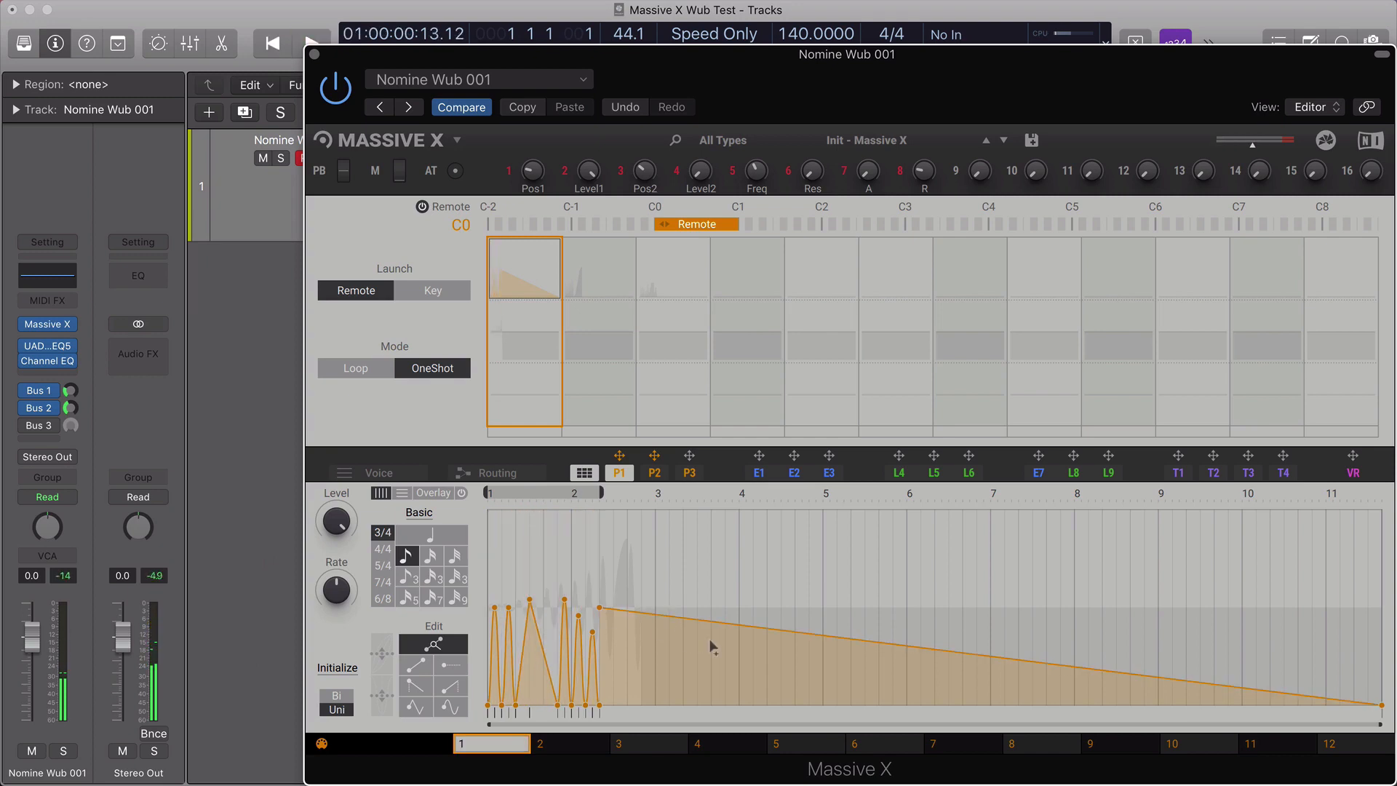
Step: Inspect the P1 patterns in Performer slots 2 and 3, finishing on slot 1
{"action": "left_click", "coordinate": [605, 269]}
{"action": "left_click", "coordinate": [652, 281]}
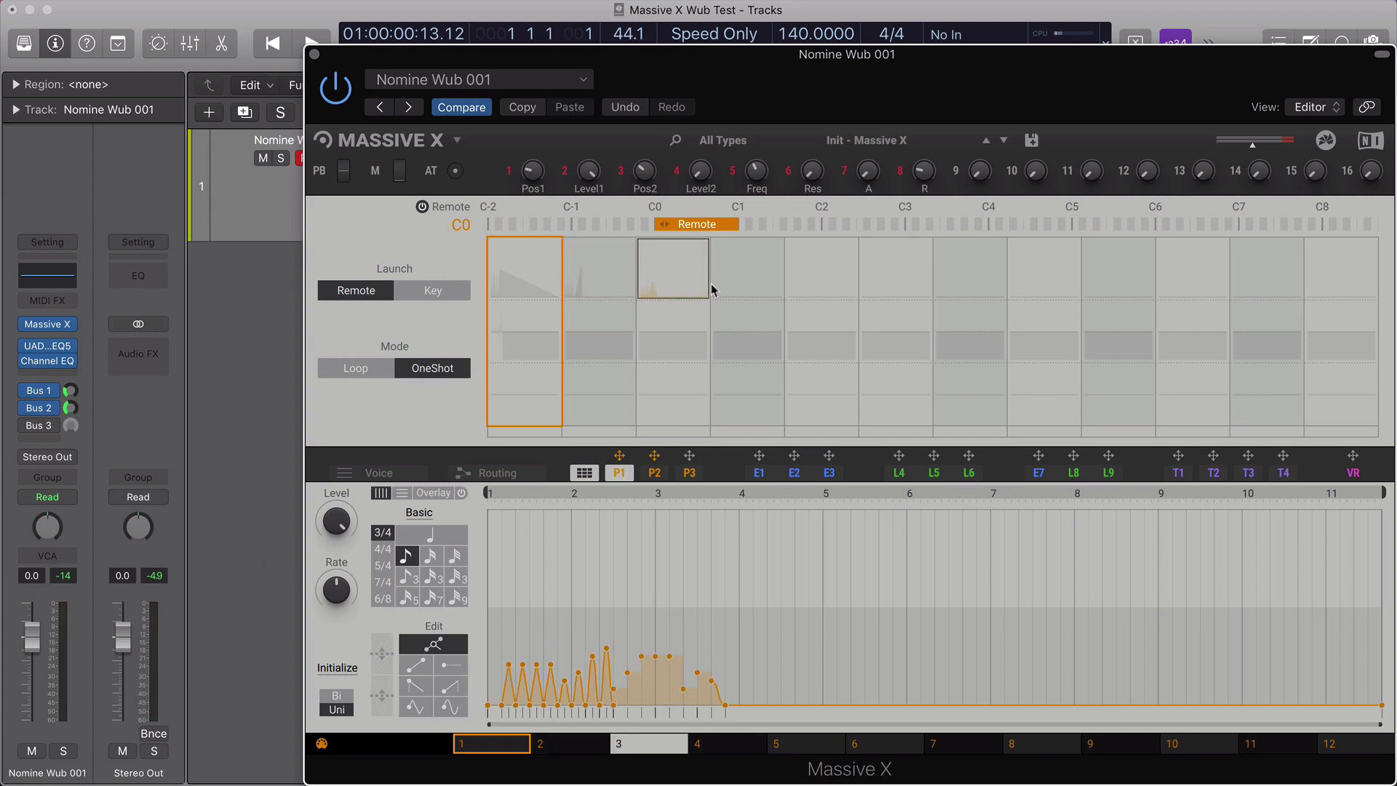
{"action": "left_click", "coordinate": [622, 264]}
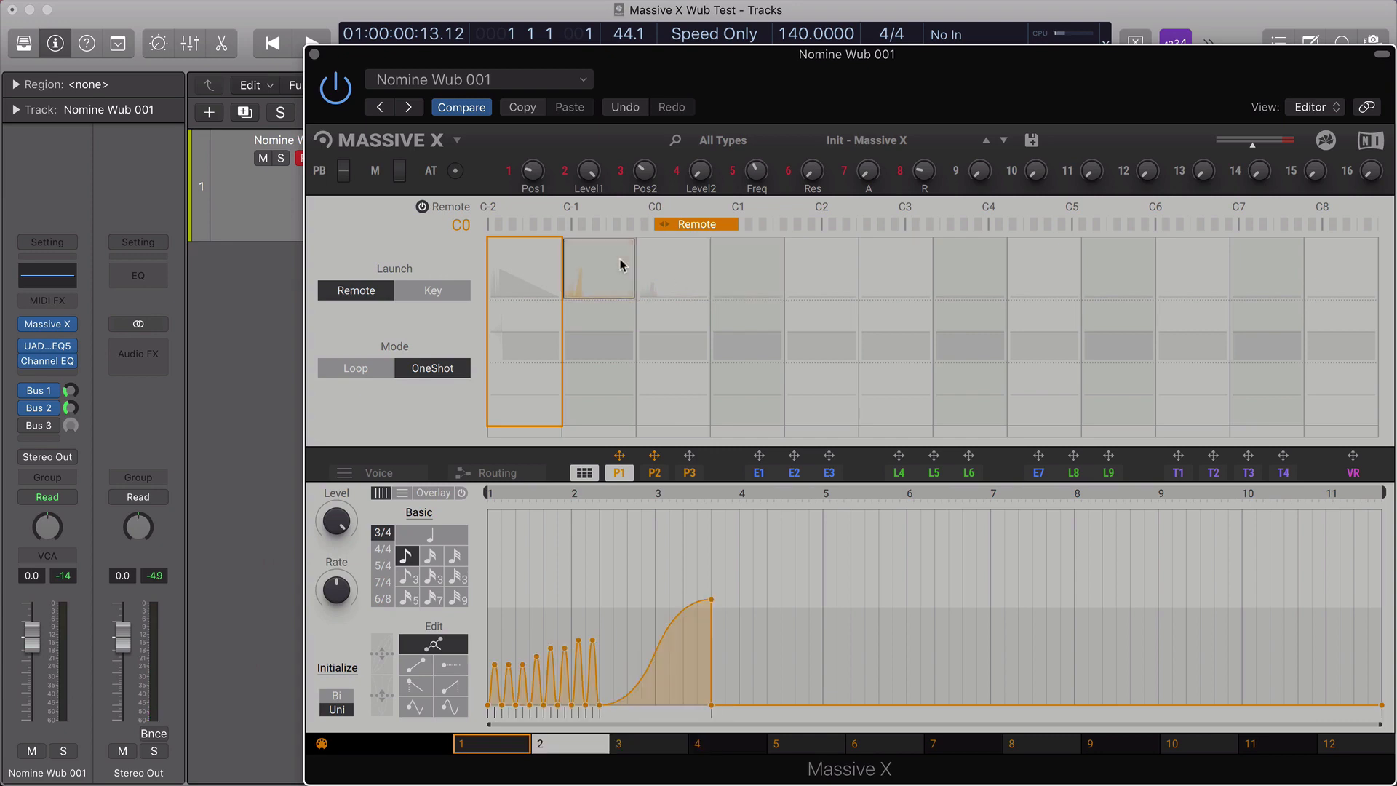
{"action": "left_click", "coordinate": [557, 275]}
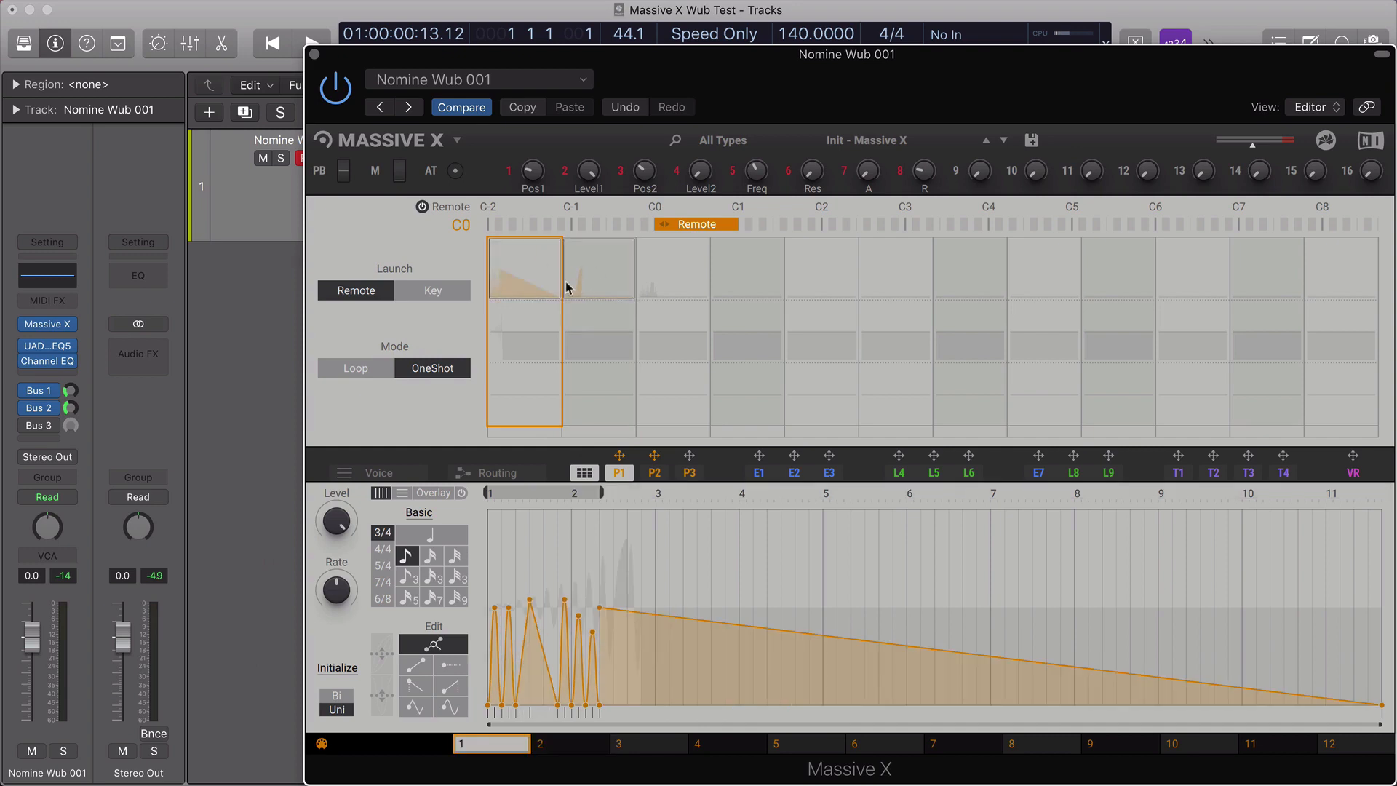
Step: Play the region with the slot 2 pattern shown, stop it and compare the P1 patterns in slots 3, 2 and 1
{"action": "key", "text": "space"}
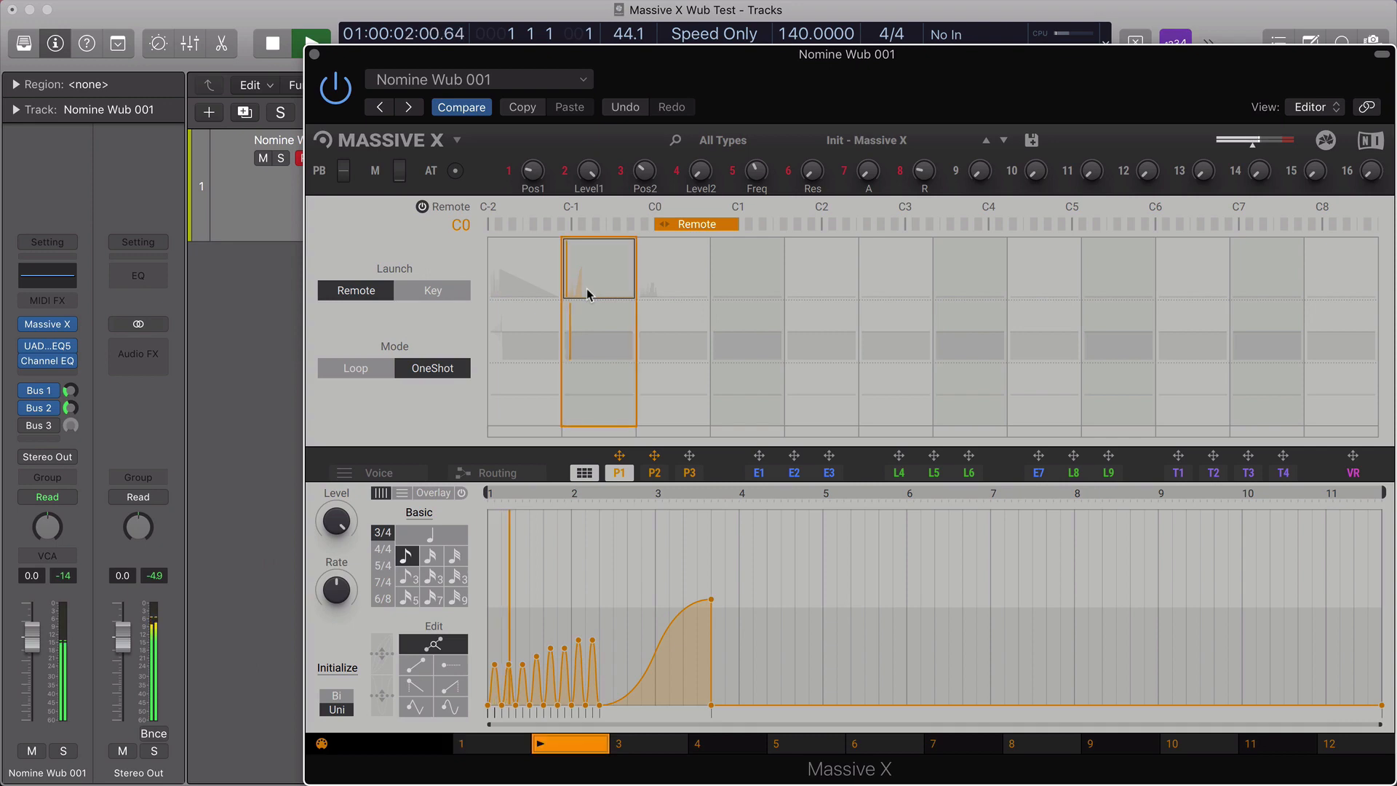
{"action": "key", "text": "space"}
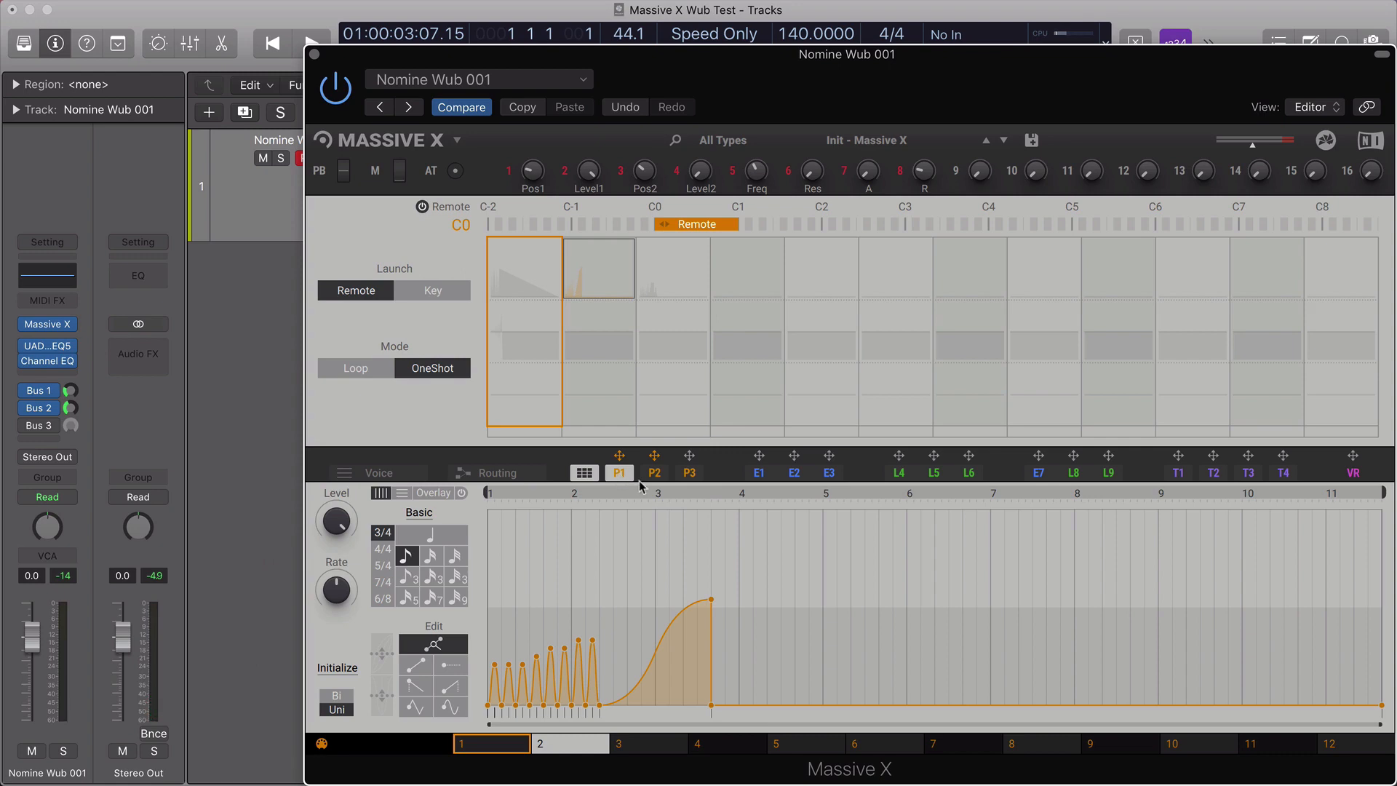
{"action": "left_click", "coordinate": [680, 268]}
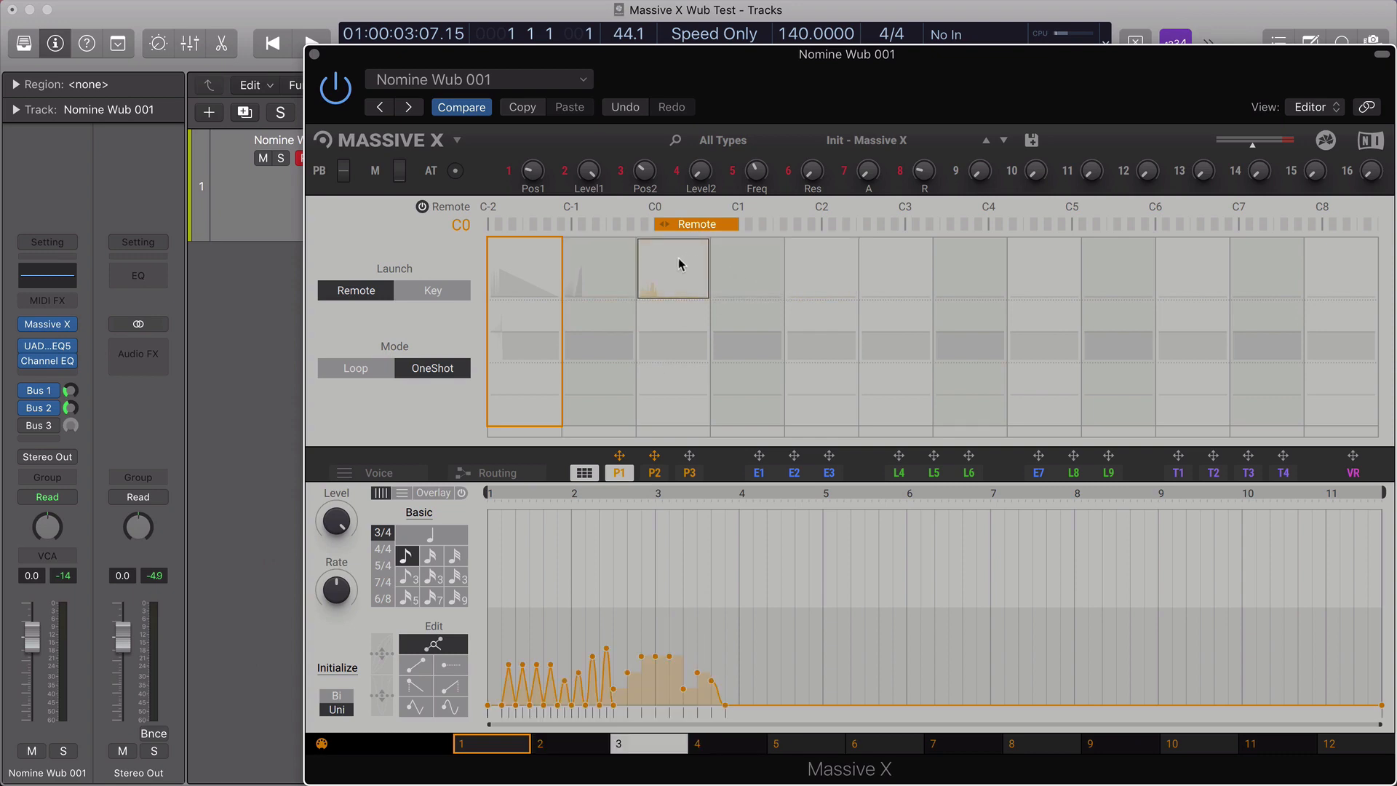
{"action": "left_click", "coordinate": [611, 275]}
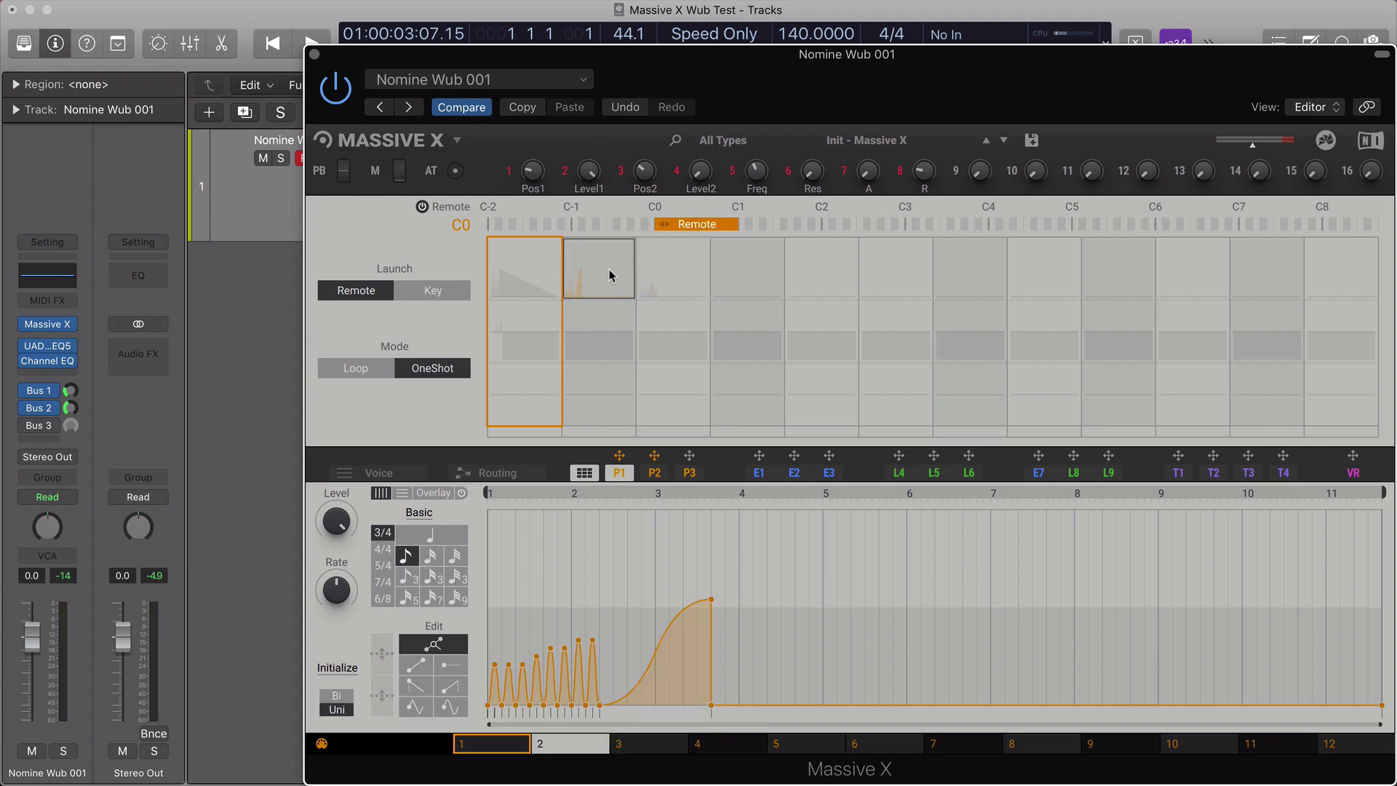
{"action": "left_click", "coordinate": [531, 272]}
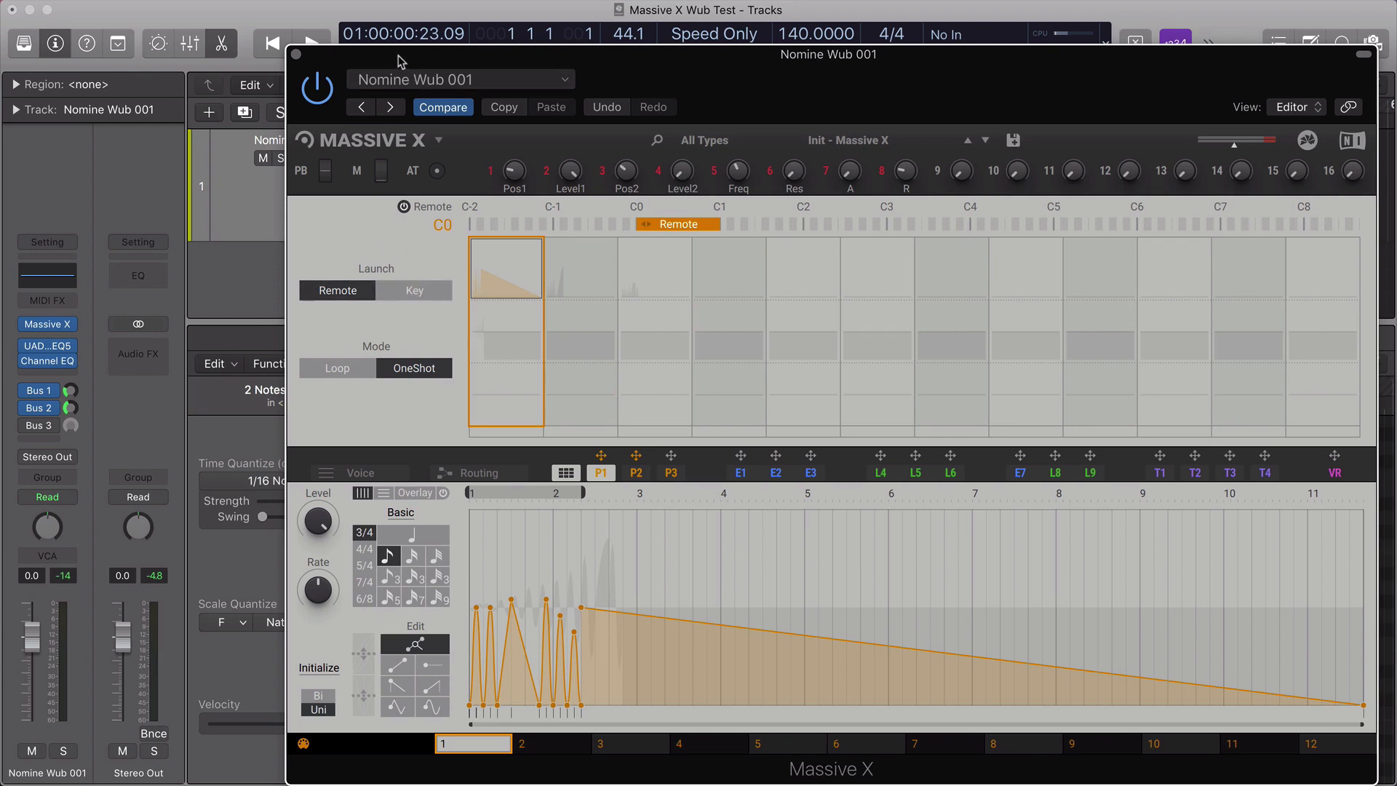
Step: Move the plug-in window clear of the piano roll and audition the pitches from C1 up to F#1 on its keyboard
{"action": "left_click_drag", "start_coordinate": [395, 55], "coordinate": [816, 26]}
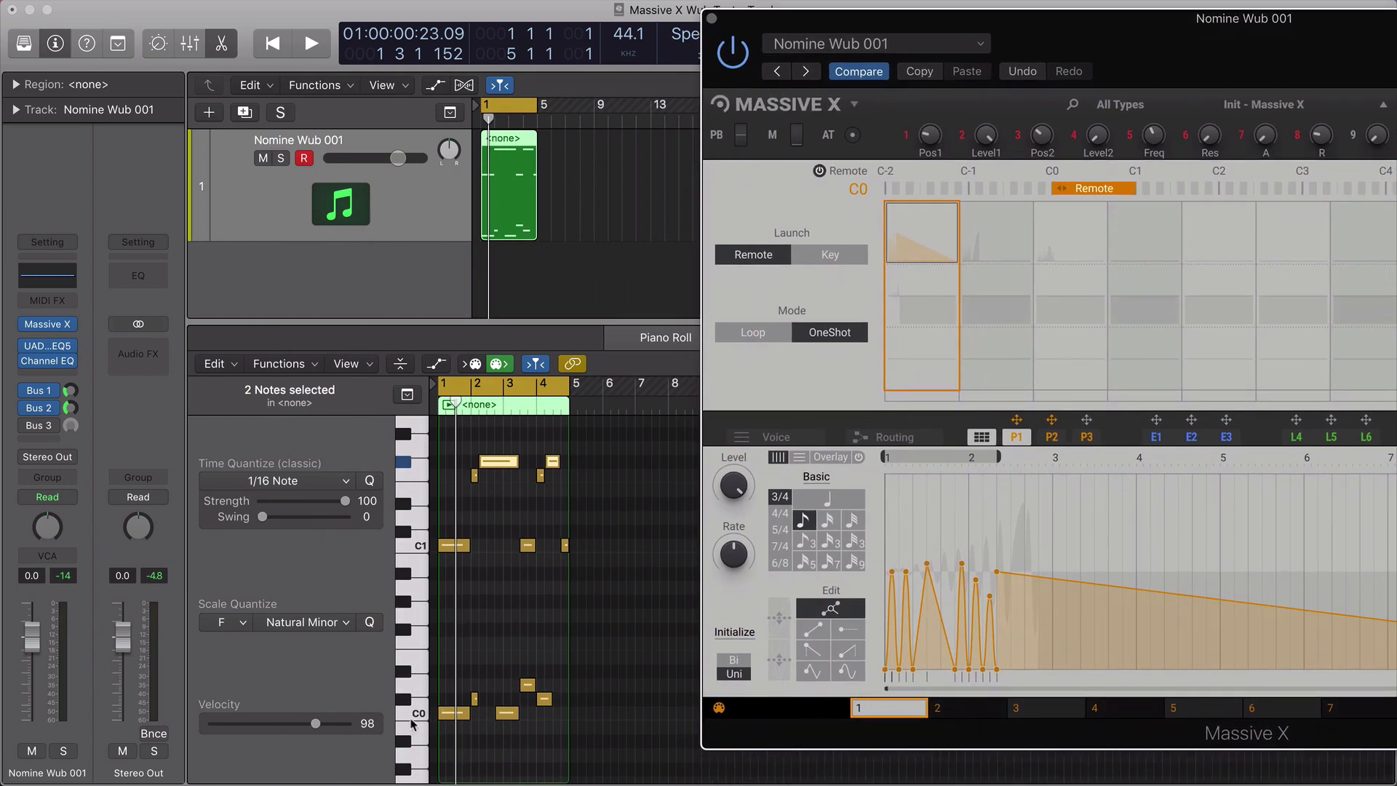
{"action": "left_click", "coordinate": [417, 545]}
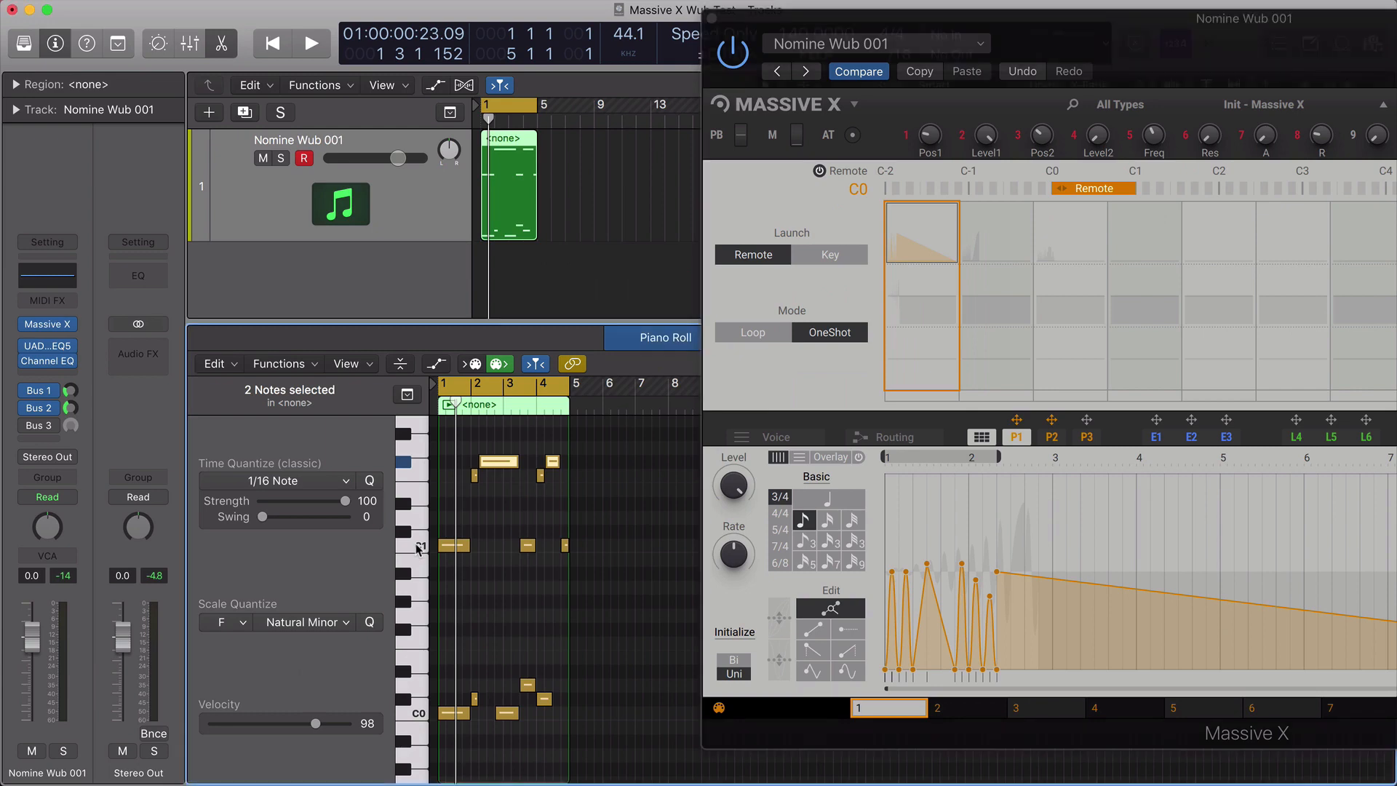
{"action": "left_click", "coordinate": [416, 544]}
{"action": "left_click", "coordinate": [402, 527]}
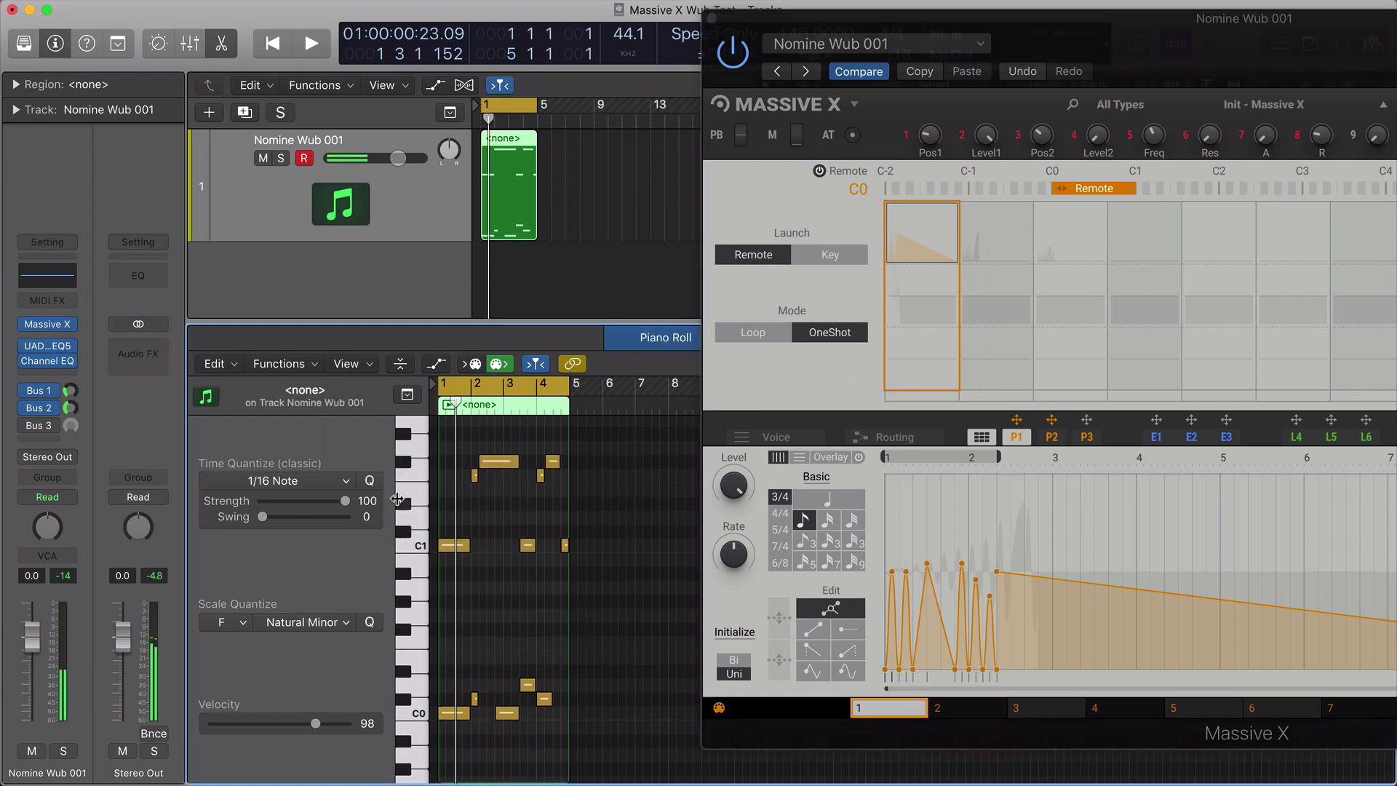
{"action": "left_click", "coordinate": [406, 462]}
{"action": "left_click", "coordinate": [411, 475]}
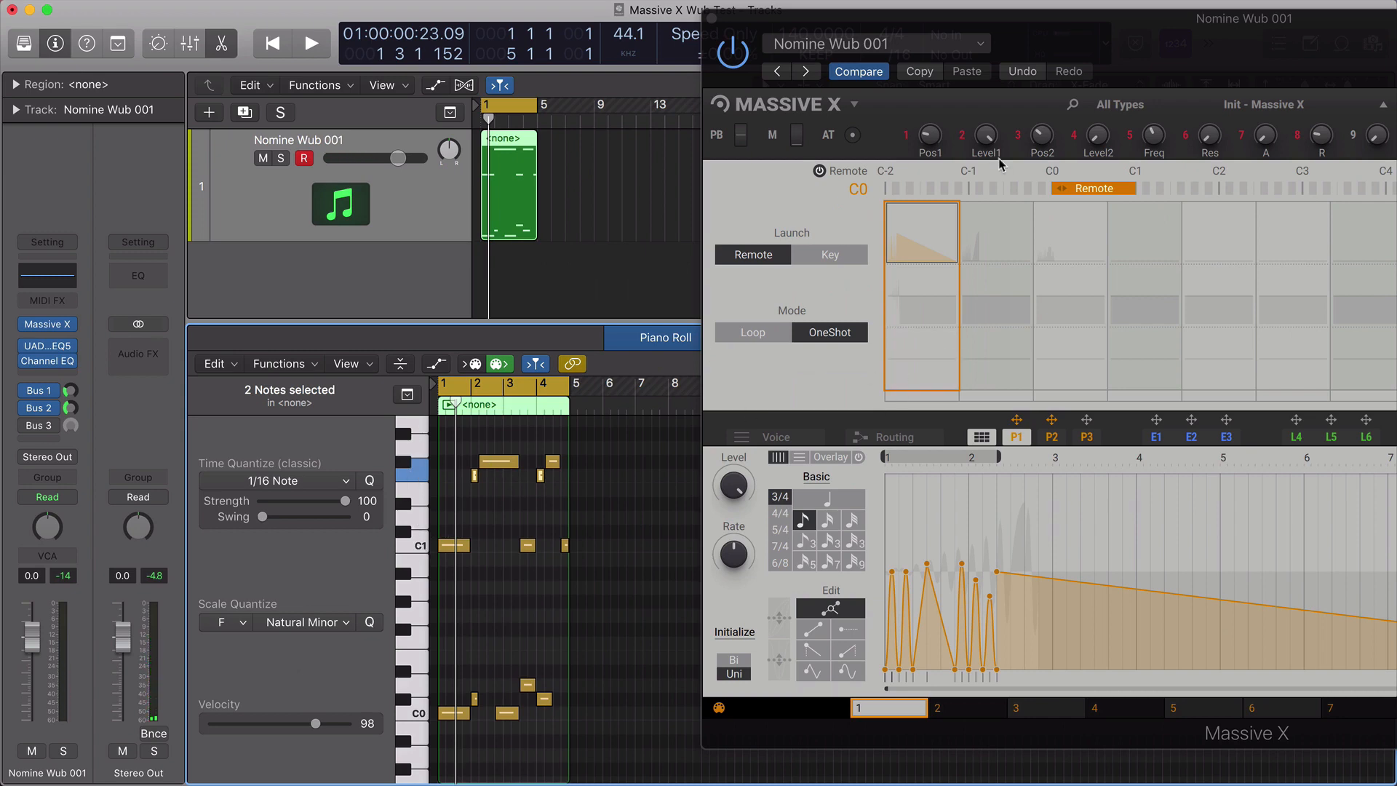
Step: Launch the Performer patterns with the remote keys C#0, D0 and C0 on the piano roll keyboard
{"action": "left_click", "coordinate": [409, 698]}
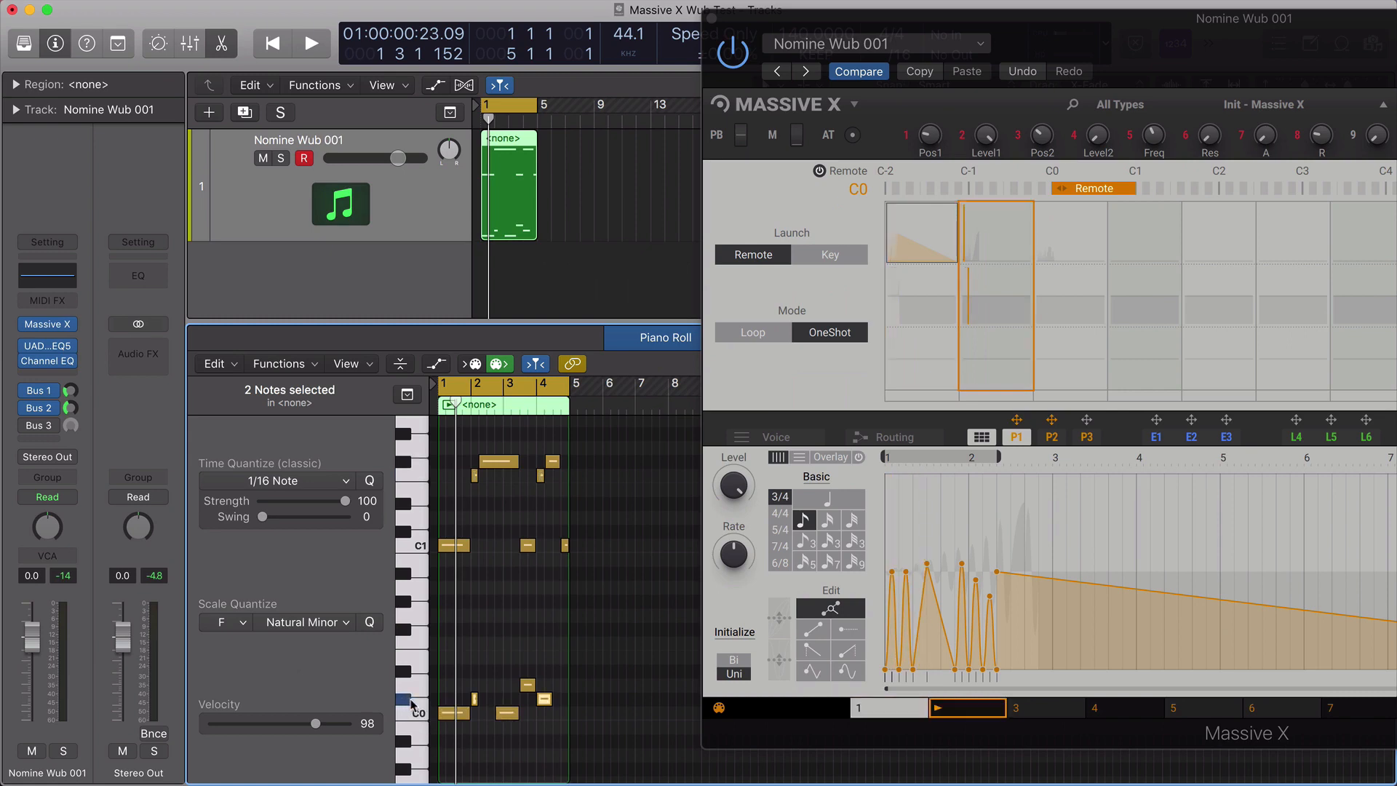
{"action": "left_click", "coordinate": [421, 686]}
{"action": "left_click", "coordinate": [405, 712]}
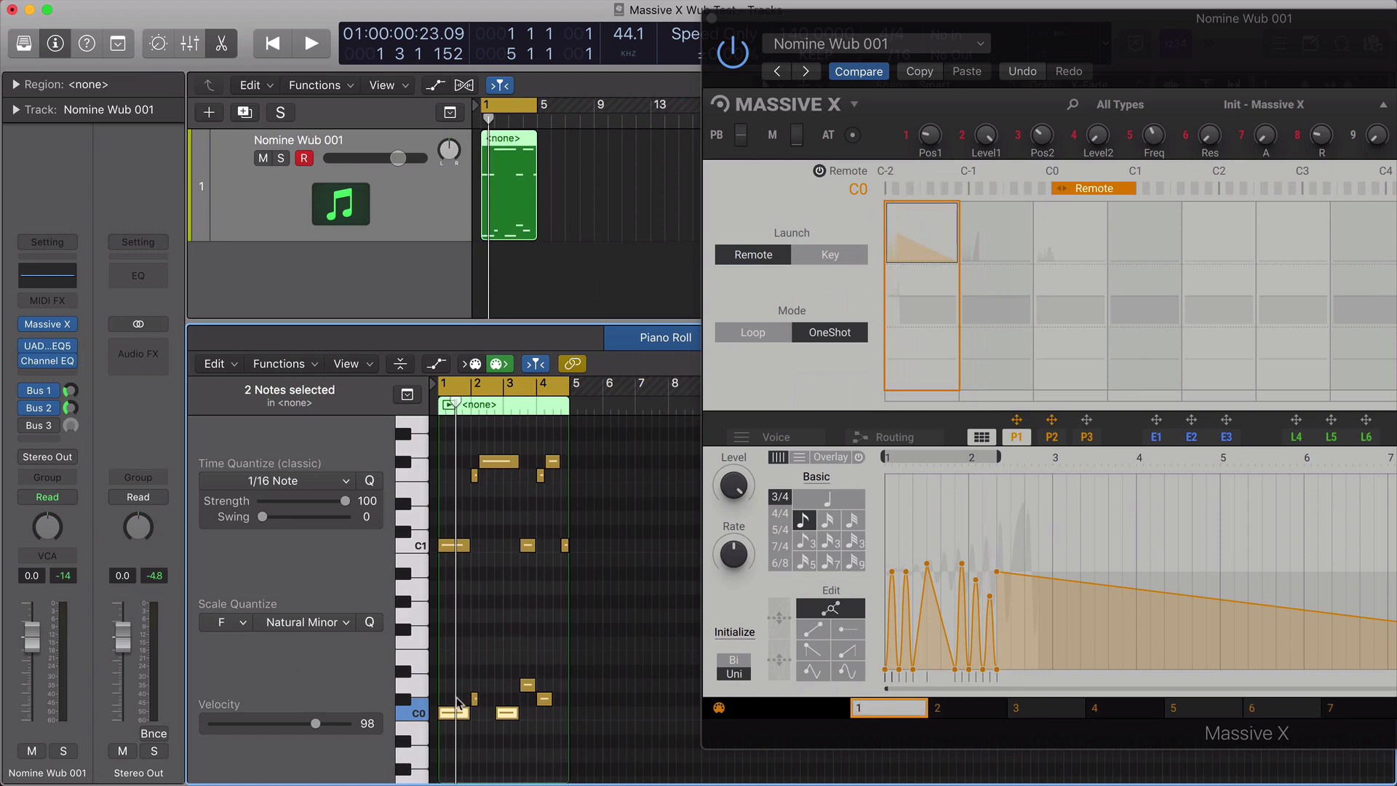
{"action": "left_click", "coordinate": [411, 721]}
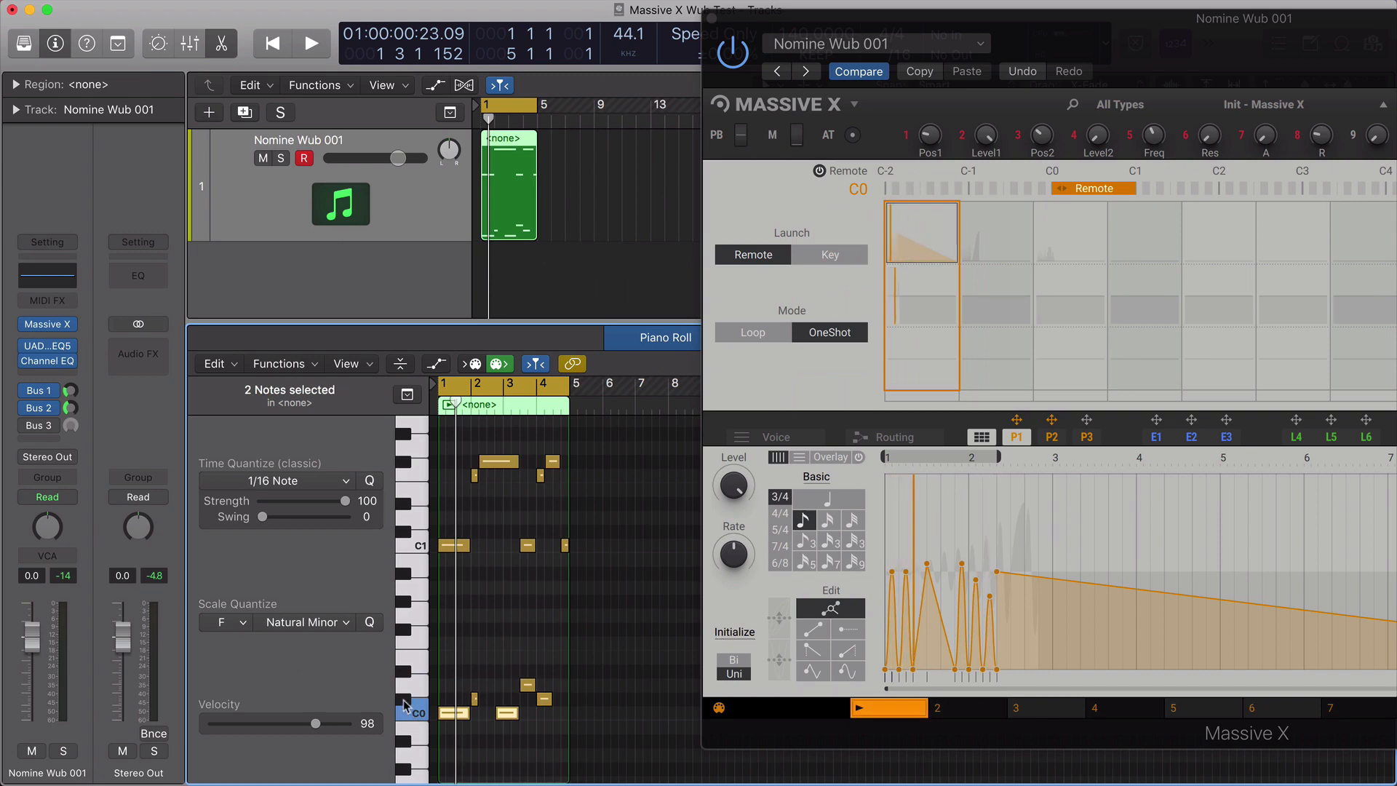
Step: Trigger Performer patterns 2, 3, 4 and 1 with remote keys C#0, D0, D#0 and C0 on the piano roll keyboard
{"action": "left_click", "coordinate": [404, 700]}
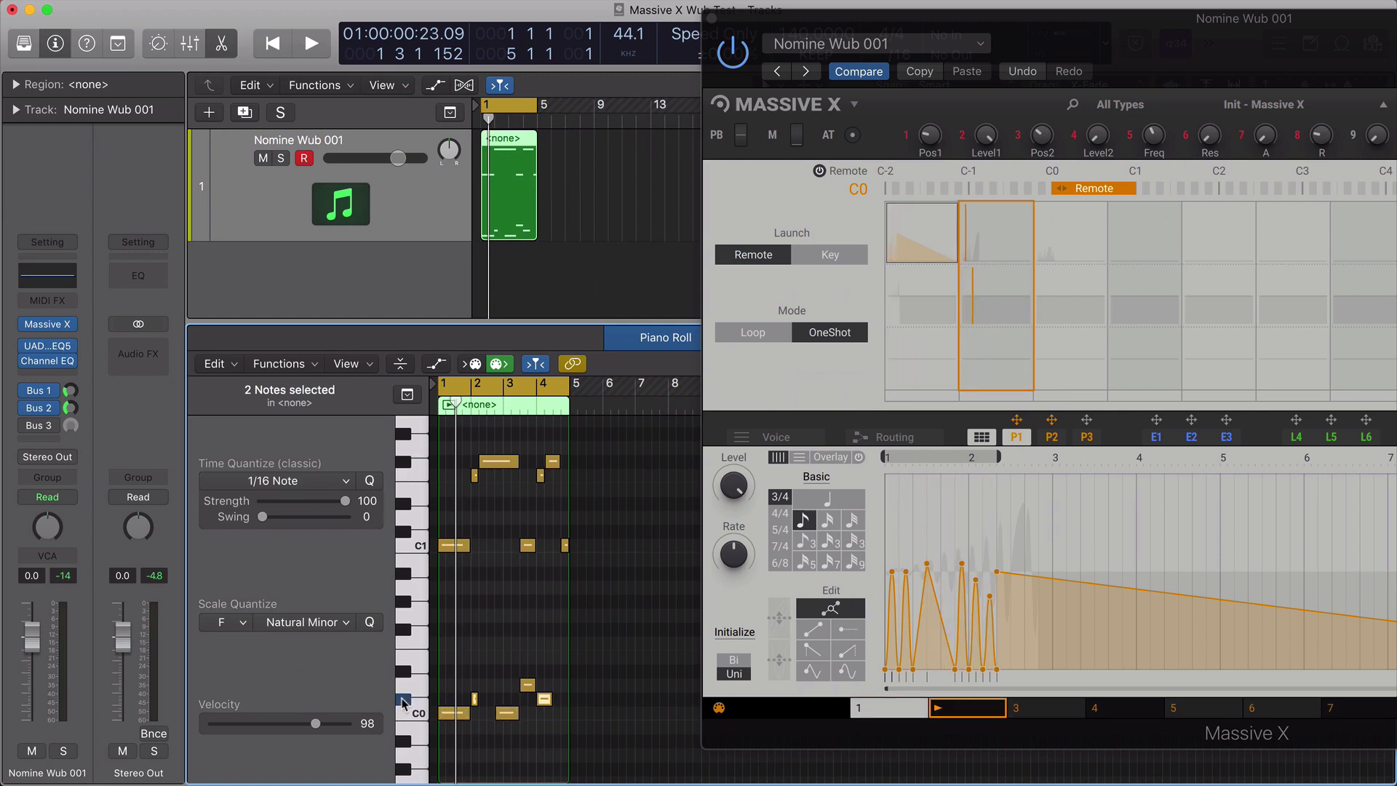
{"action": "left_click", "coordinate": [420, 687]}
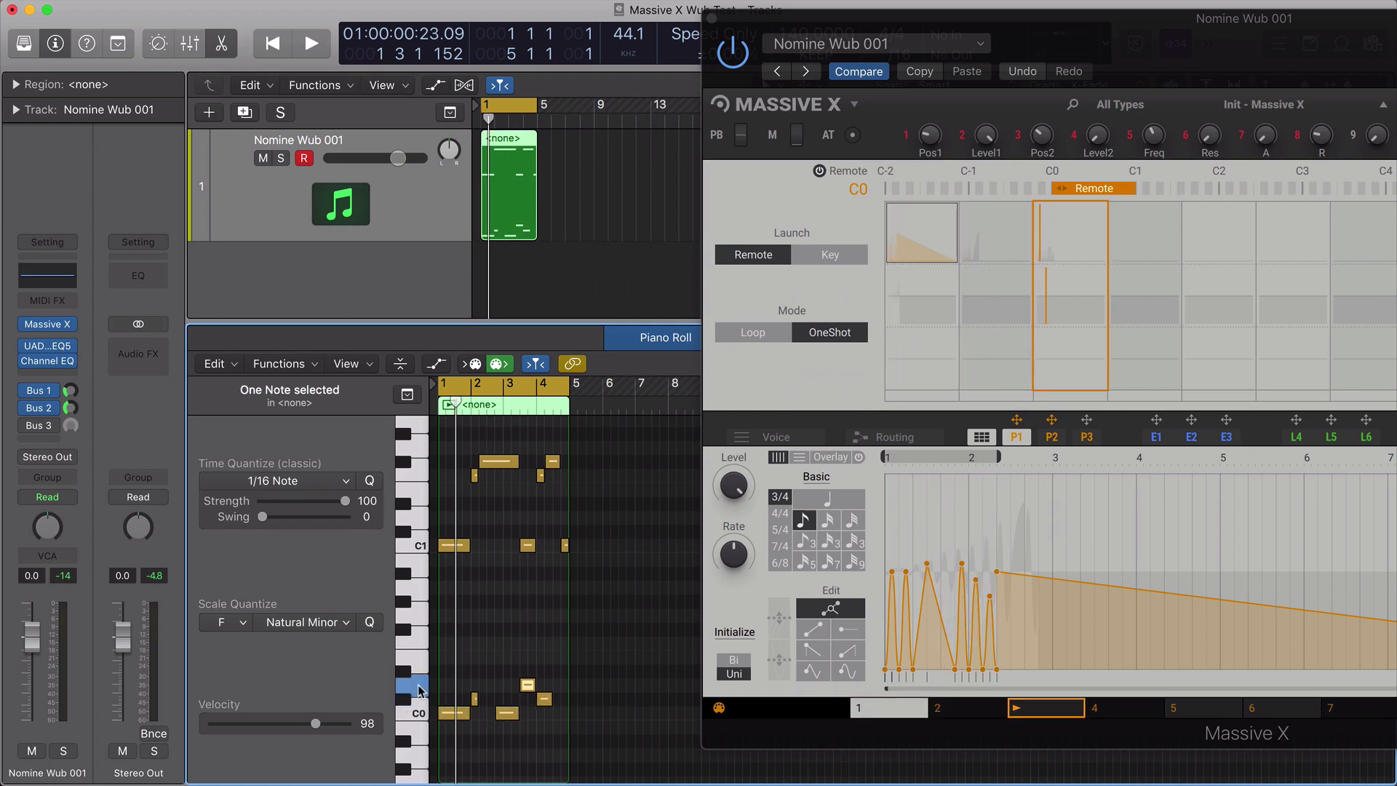
{"action": "left_click", "coordinate": [409, 678]}
{"action": "left_click", "coordinate": [414, 688]}
{"action": "left_click", "coordinate": [419, 713]}
{"action": "left_click", "coordinate": [414, 687]}
{"action": "left_click", "coordinate": [419, 713]}
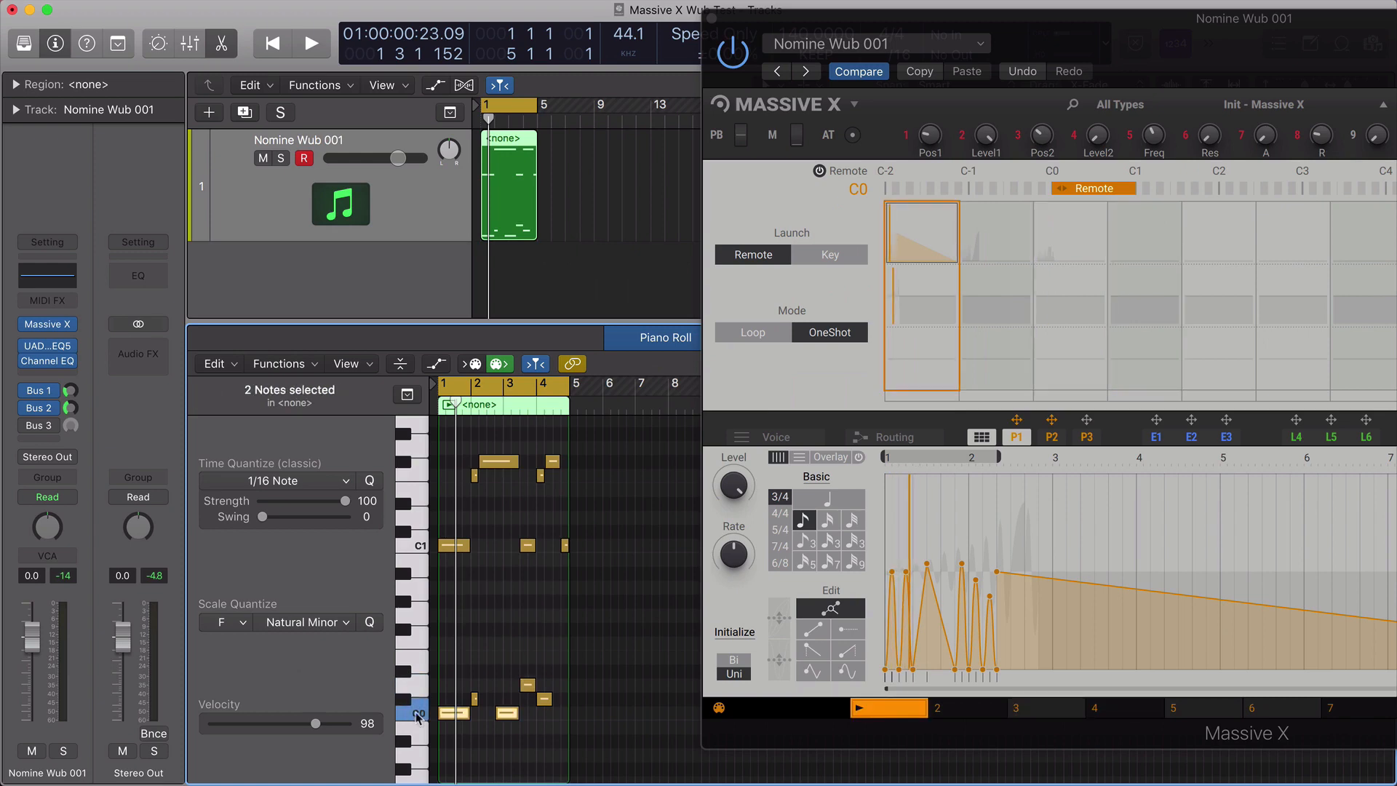
Step: Audition the low remote-key notes in the region one by one from bar 1 to bar 4, returning to the first C0 note
{"action": "left_click", "coordinate": [454, 716]}
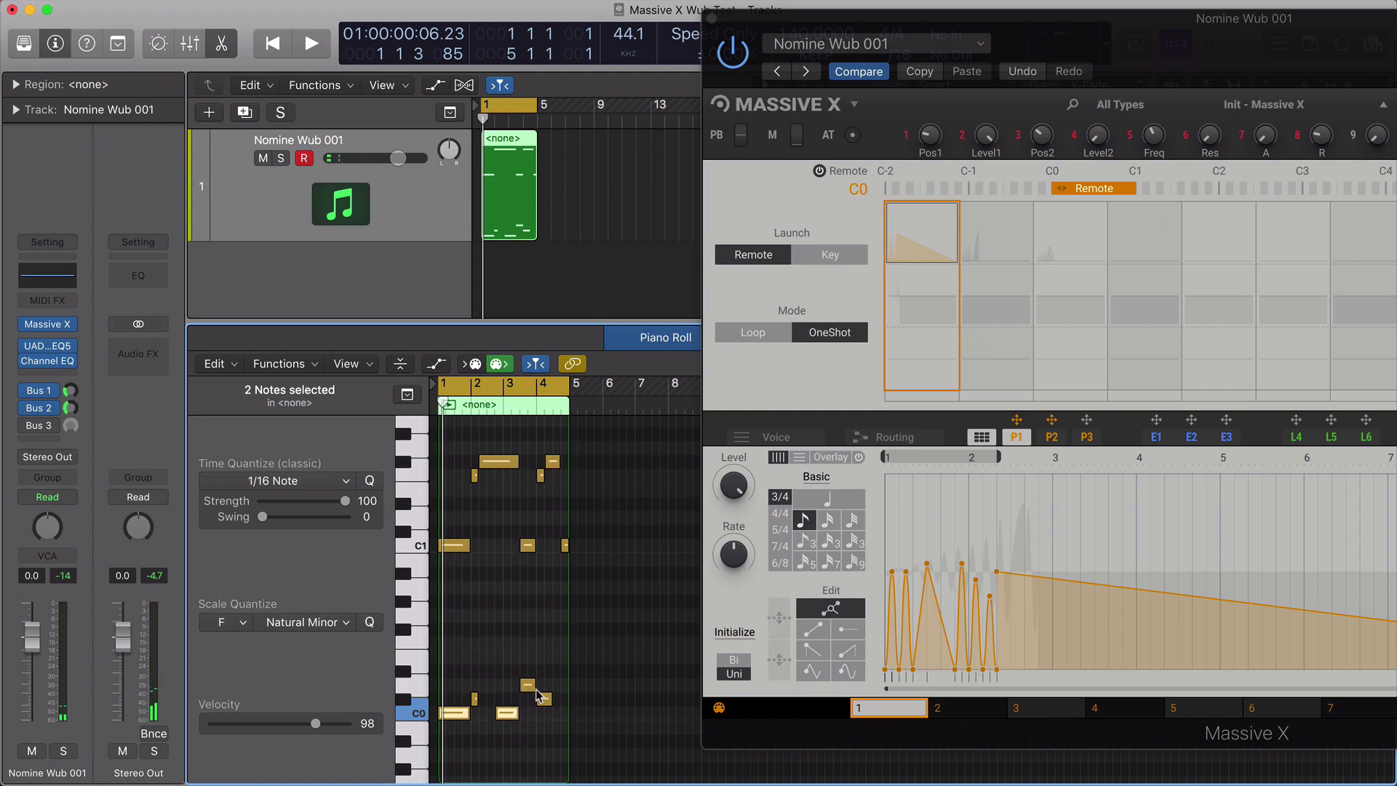
{"action": "key", "text": "super+Right"}
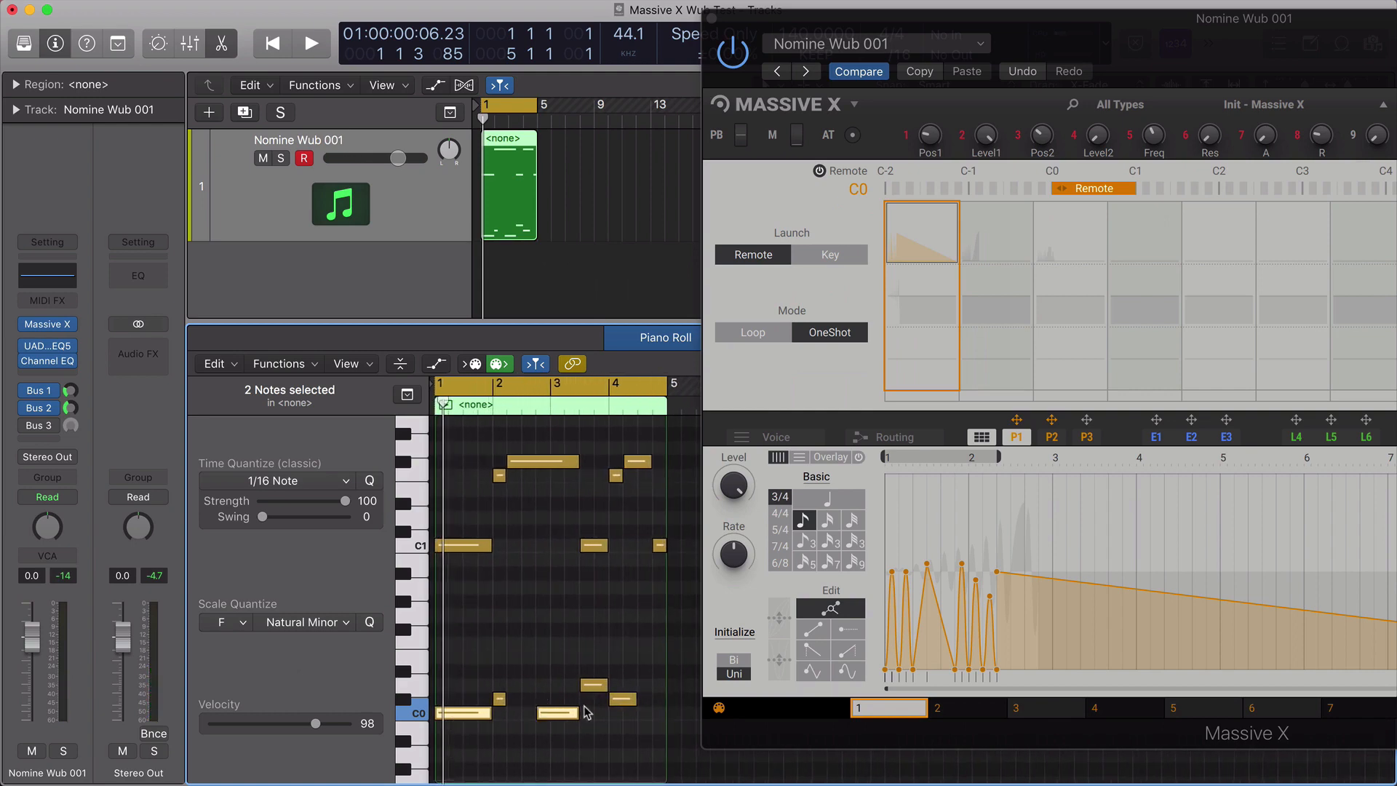
{"action": "left_click", "coordinate": [500, 698]}
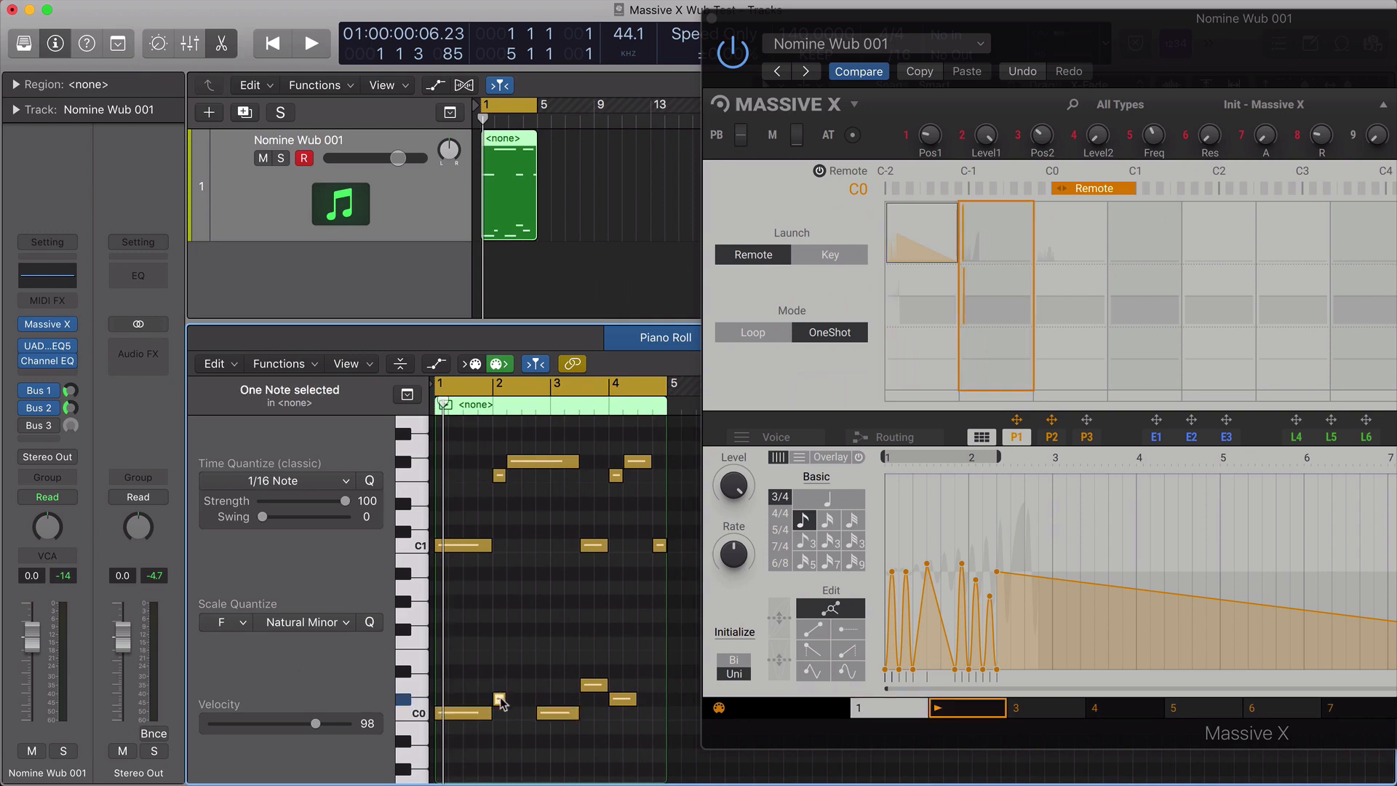
{"action": "left_click", "coordinate": [557, 715]}
{"action": "left_click", "coordinate": [595, 685]}
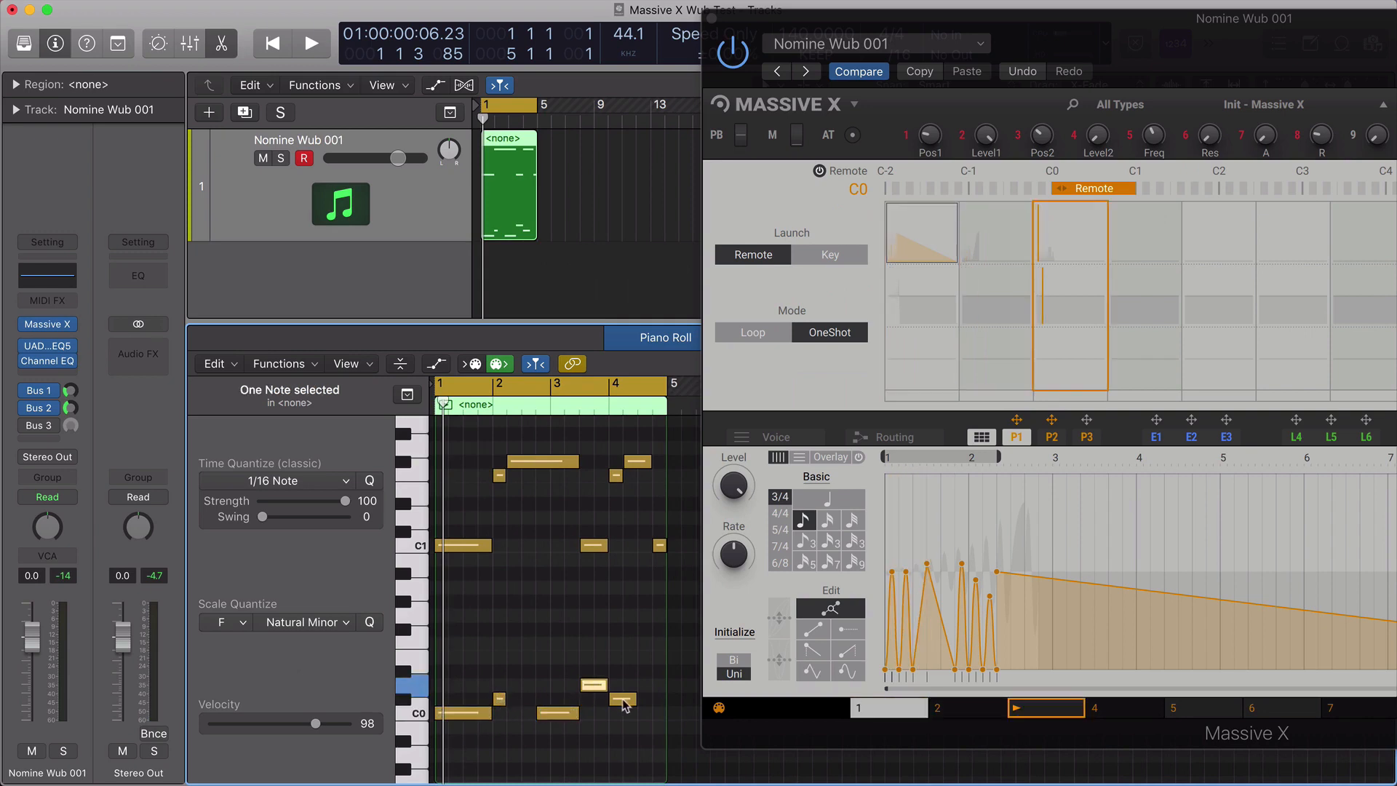
{"action": "left_click", "coordinate": [623, 701]}
{"action": "left_click", "coordinate": [464, 713]}
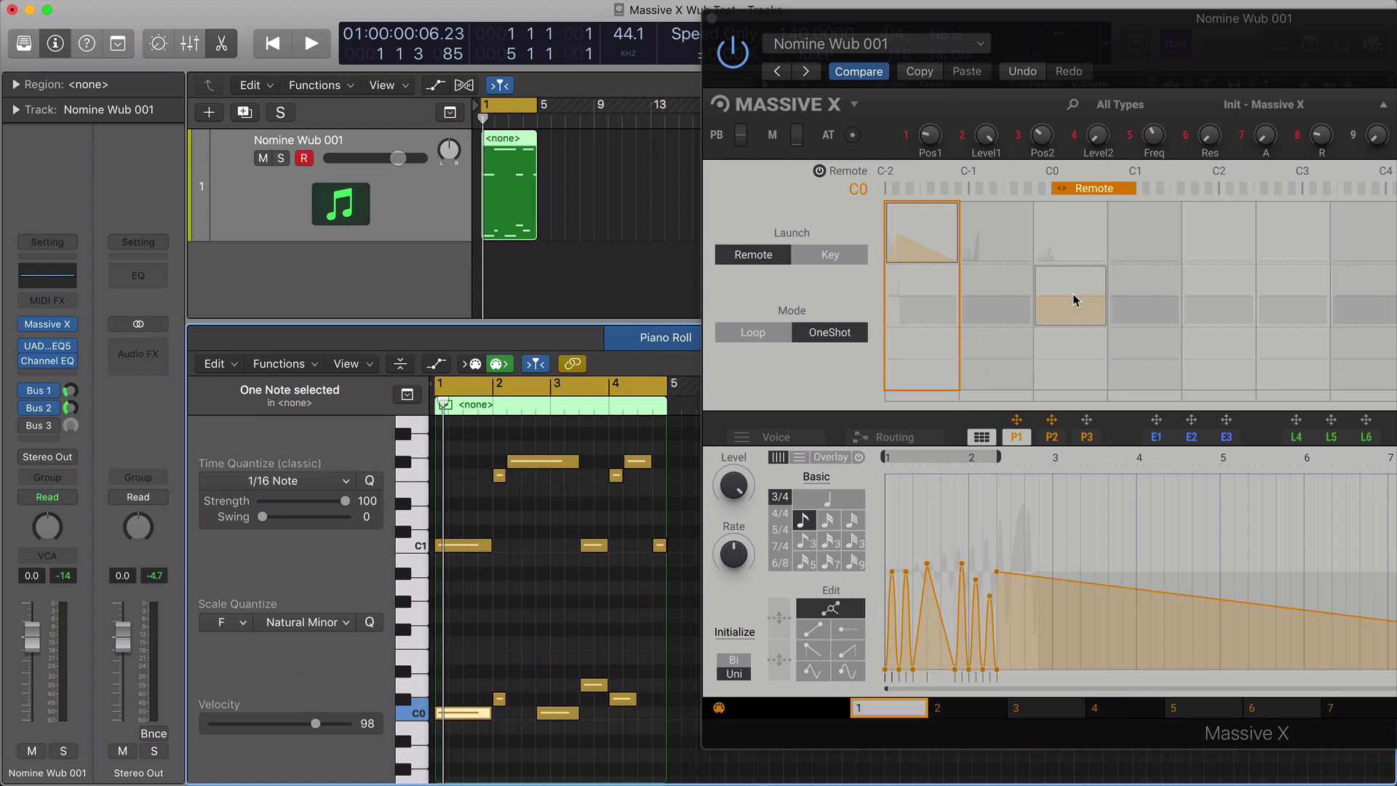
Step: Reposition the plug-in window beside the piano roll and launch patterns 1 to 4 with the keys C0, C#0, D0 and D#0
{"action": "left_click_drag", "start_coordinate": [1263, 46], "coordinate": [837, 37]}
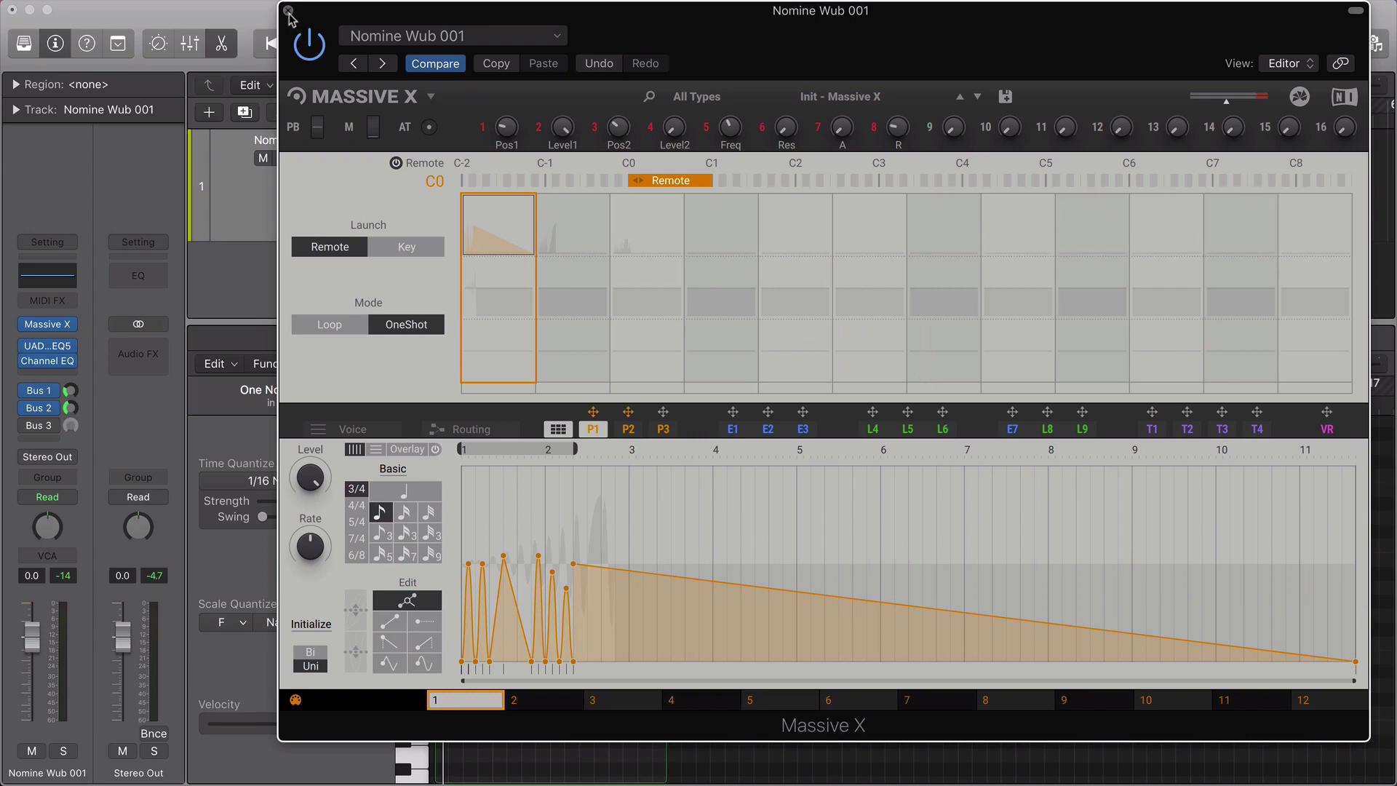
{"action": "left_click_drag", "start_coordinate": [347, 19], "coordinate": [669, 19]}
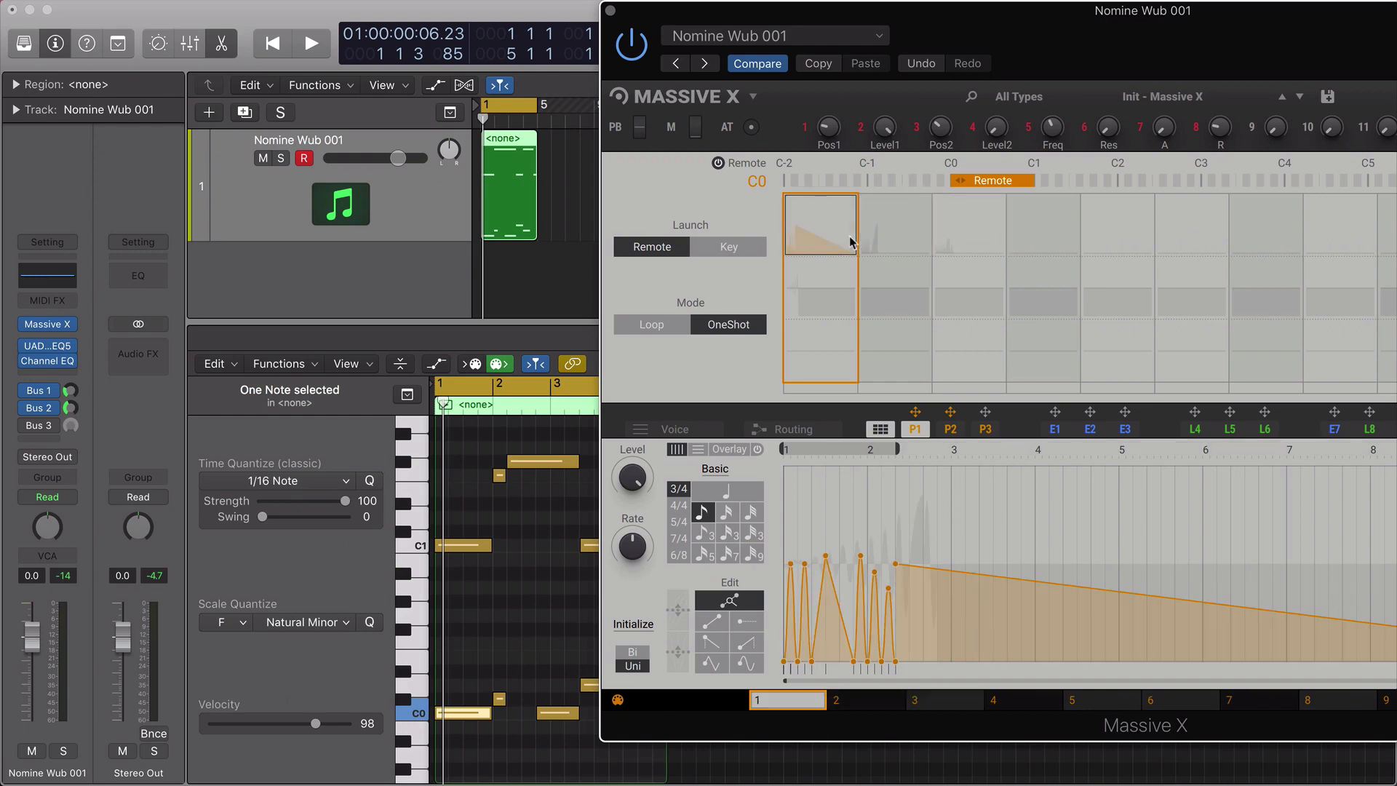
{"action": "left_click_drag", "start_coordinate": [916, 26], "coordinate": [1015, 26]}
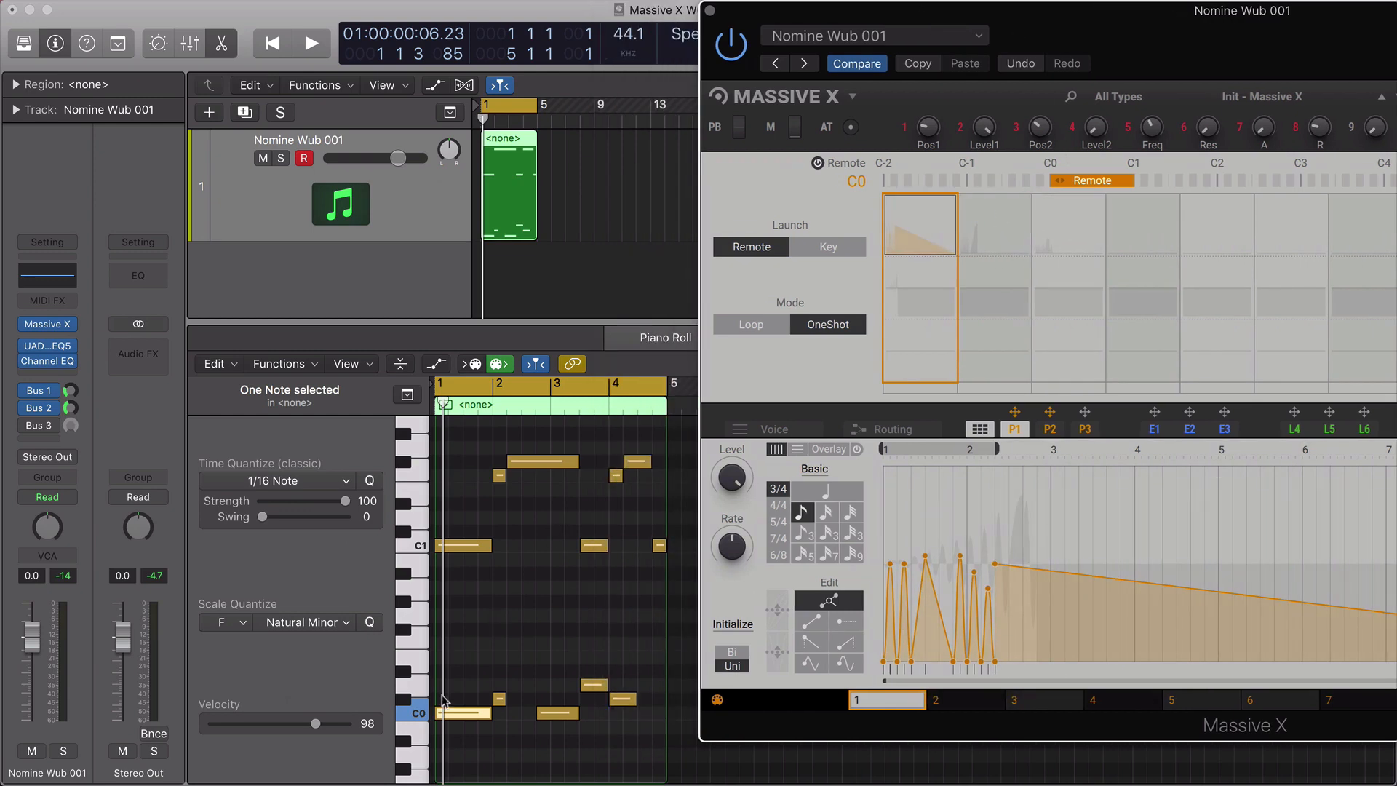
{"action": "left_click", "coordinate": [420, 720]}
{"action": "left_click", "coordinate": [407, 700]}
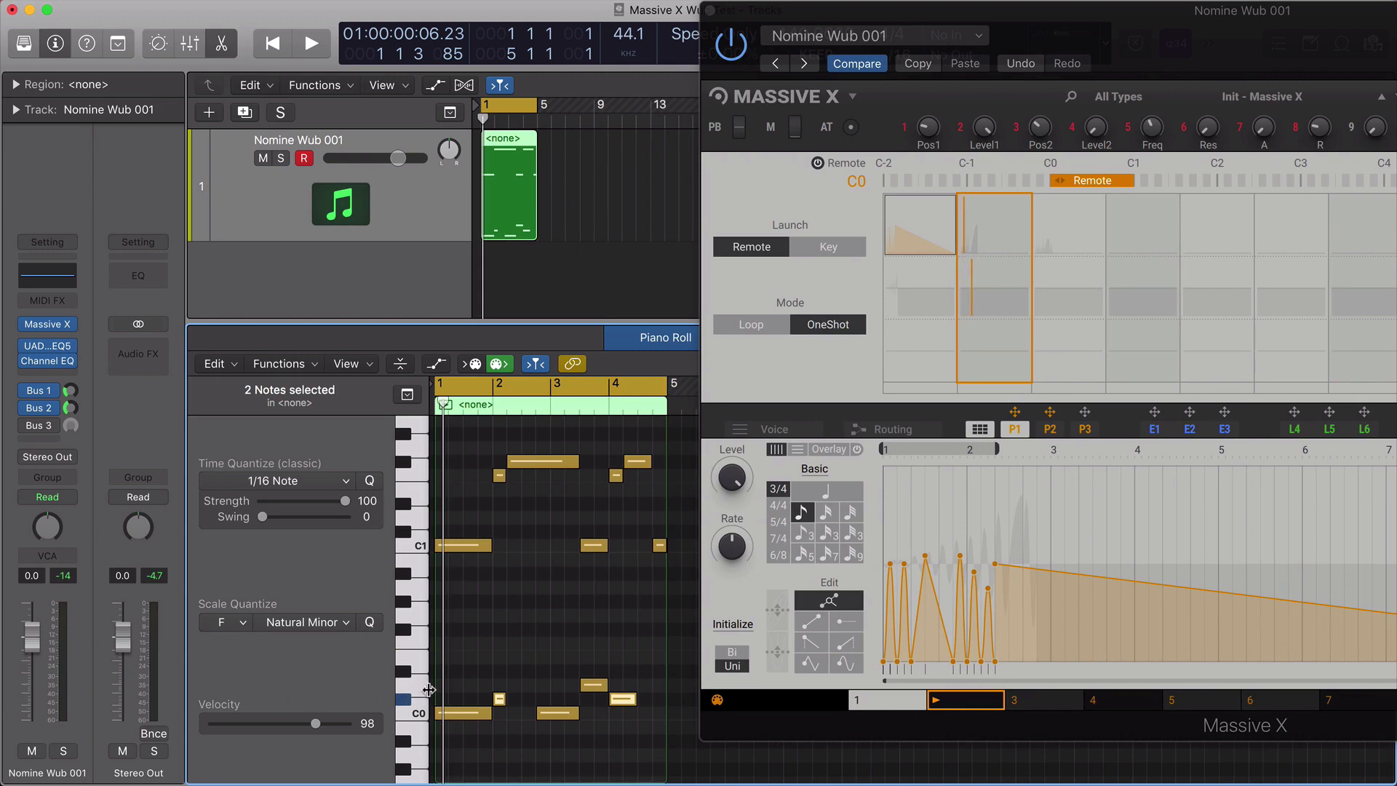
{"action": "left_click", "coordinate": [421, 690]}
{"action": "left_click", "coordinate": [406, 675]}
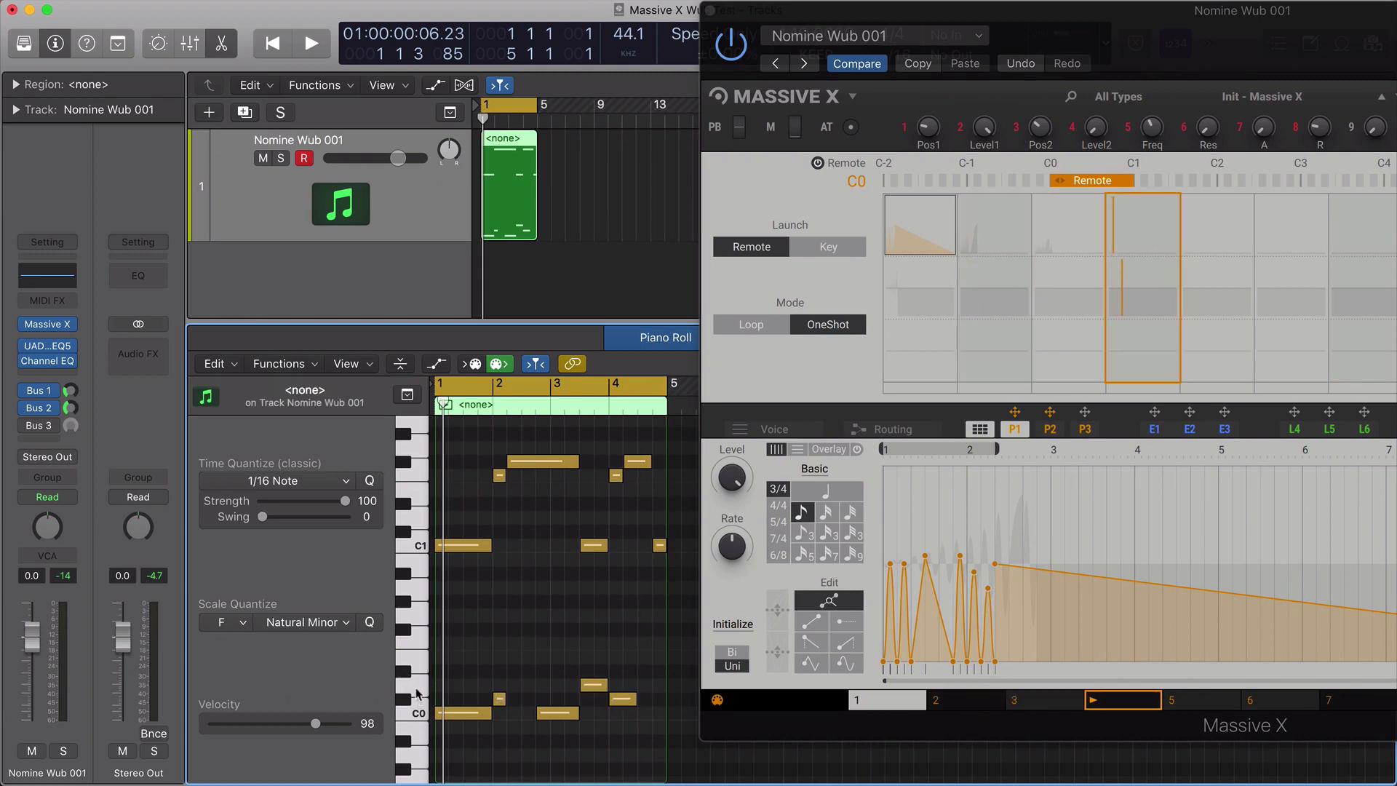
{"action": "left_click", "coordinate": [418, 691]}
{"action": "left_click", "coordinate": [408, 700]}
{"action": "left_click", "coordinate": [407, 715]}
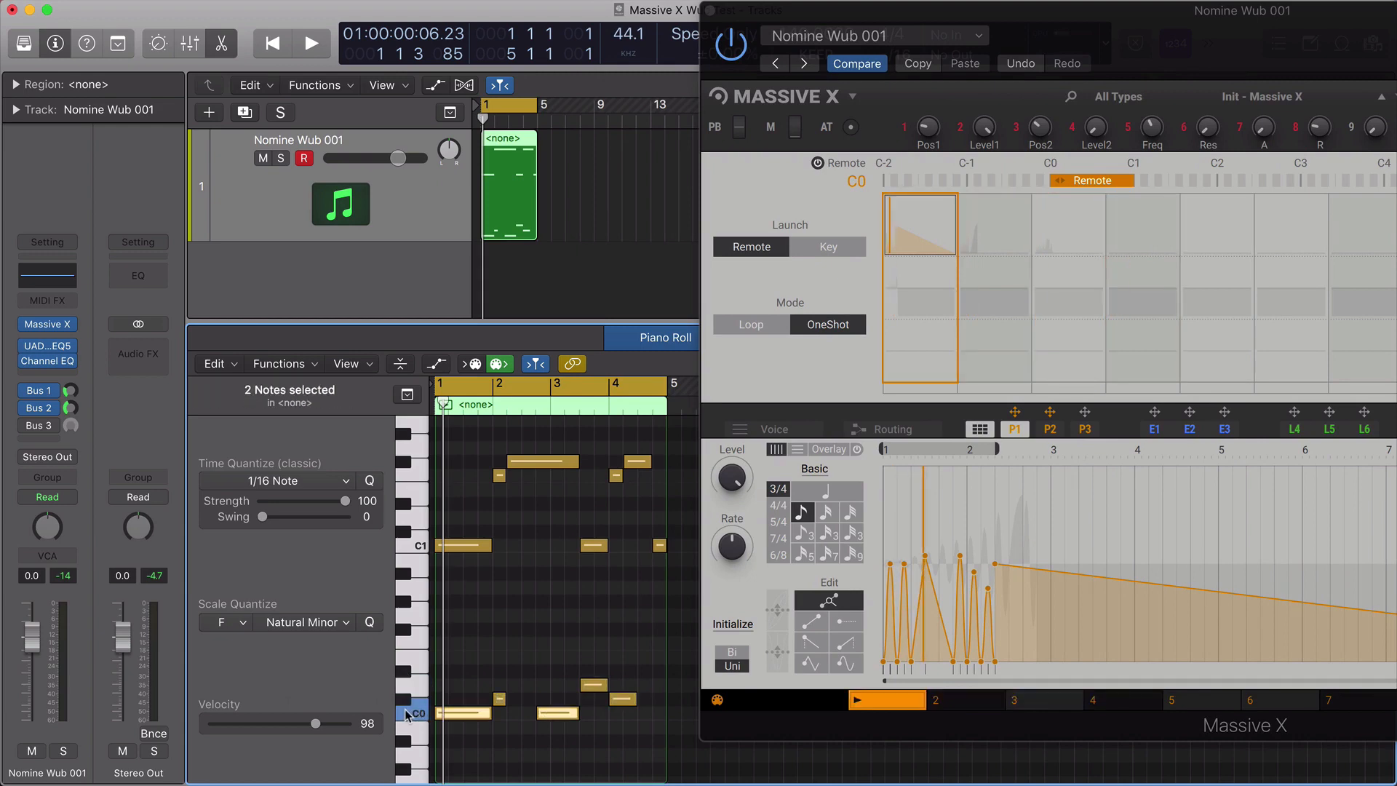
{"action": "left_click", "coordinate": [416, 685]}
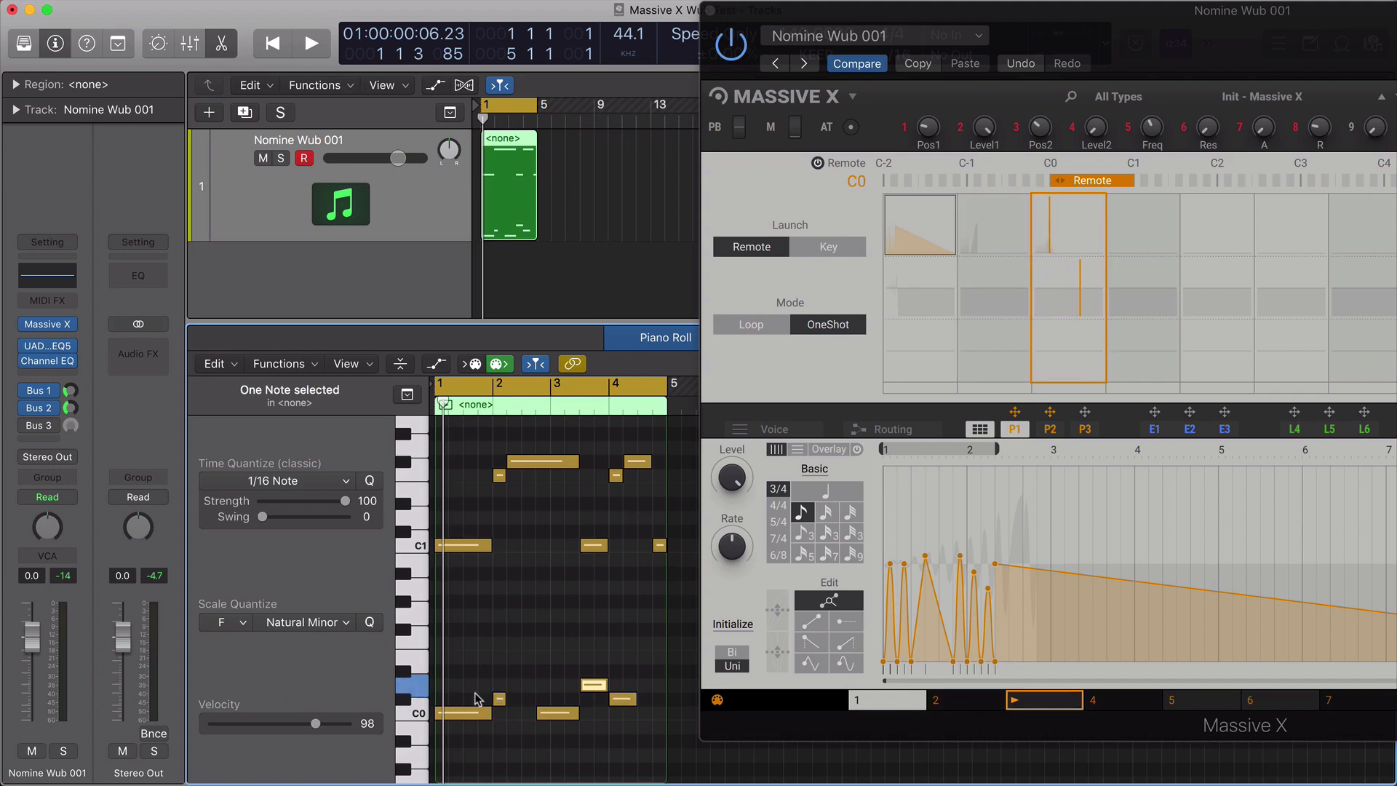
Step: Play the region with its original remote notes, move the bar 1 remote note up to C#0 and restart playback
{"action": "key", "text": "space"}
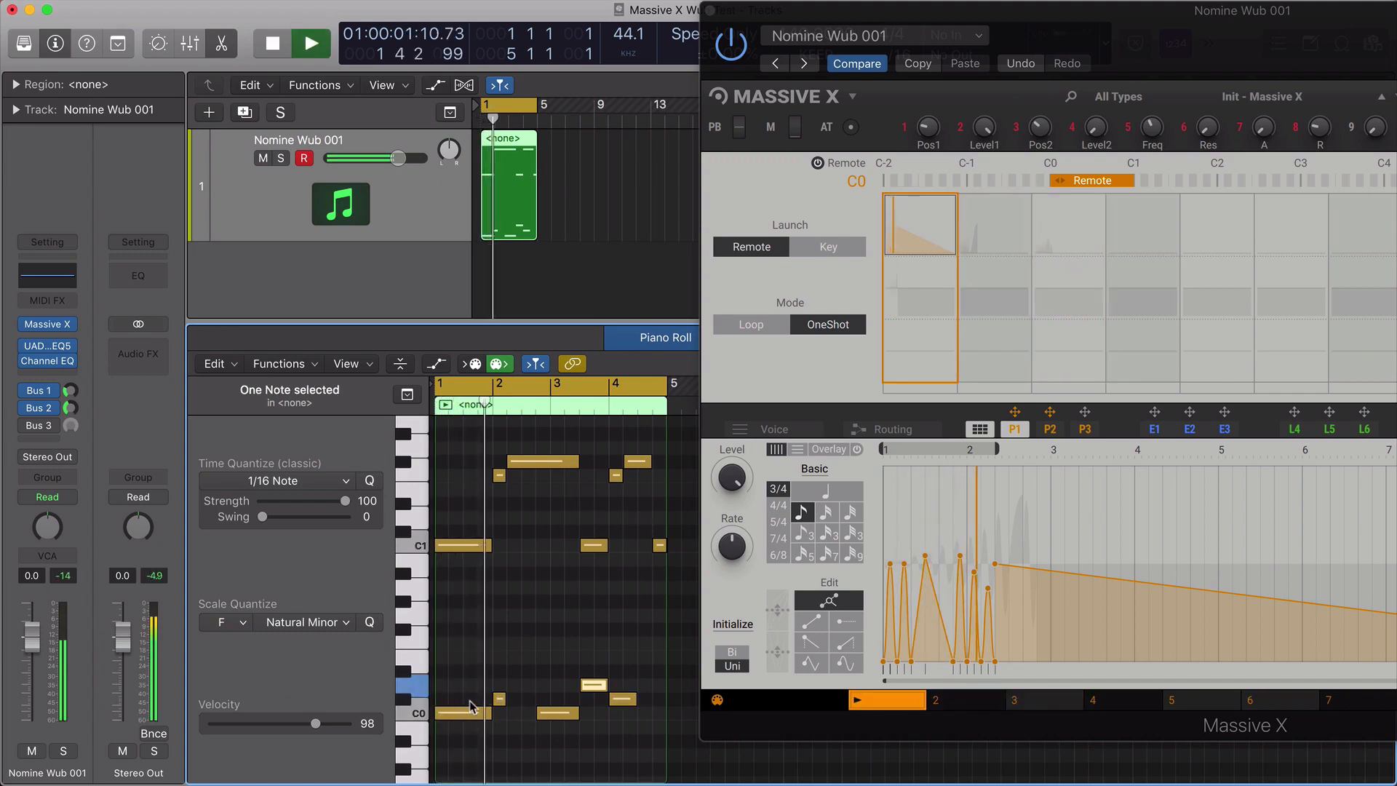
{"action": "key", "text": "space"}
{"action": "left_click", "coordinate": [467, 714]}
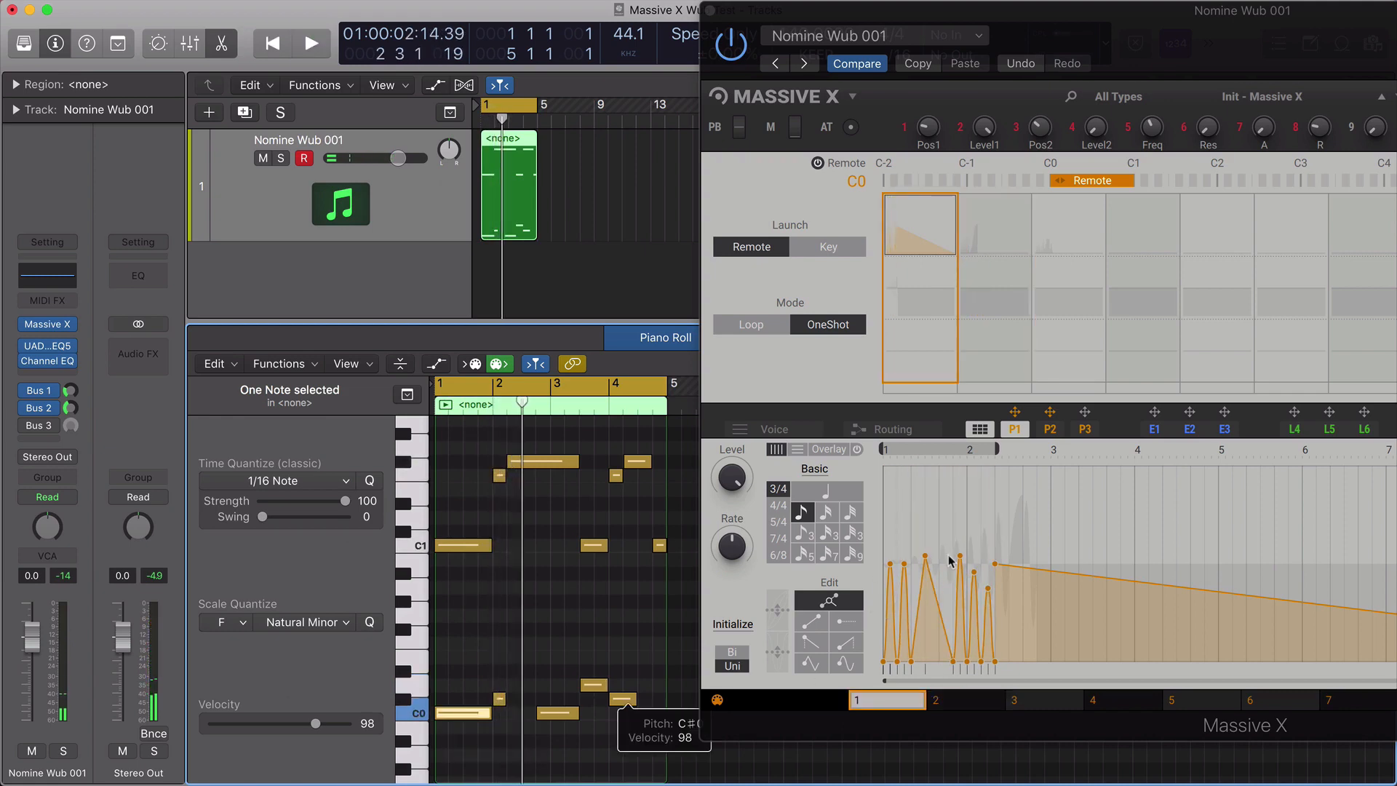
{"action": "left_click_drag", "start_coordinate": [459, 714], "coordinate": [460, 702]}
{"action": "key", "text": "space"}
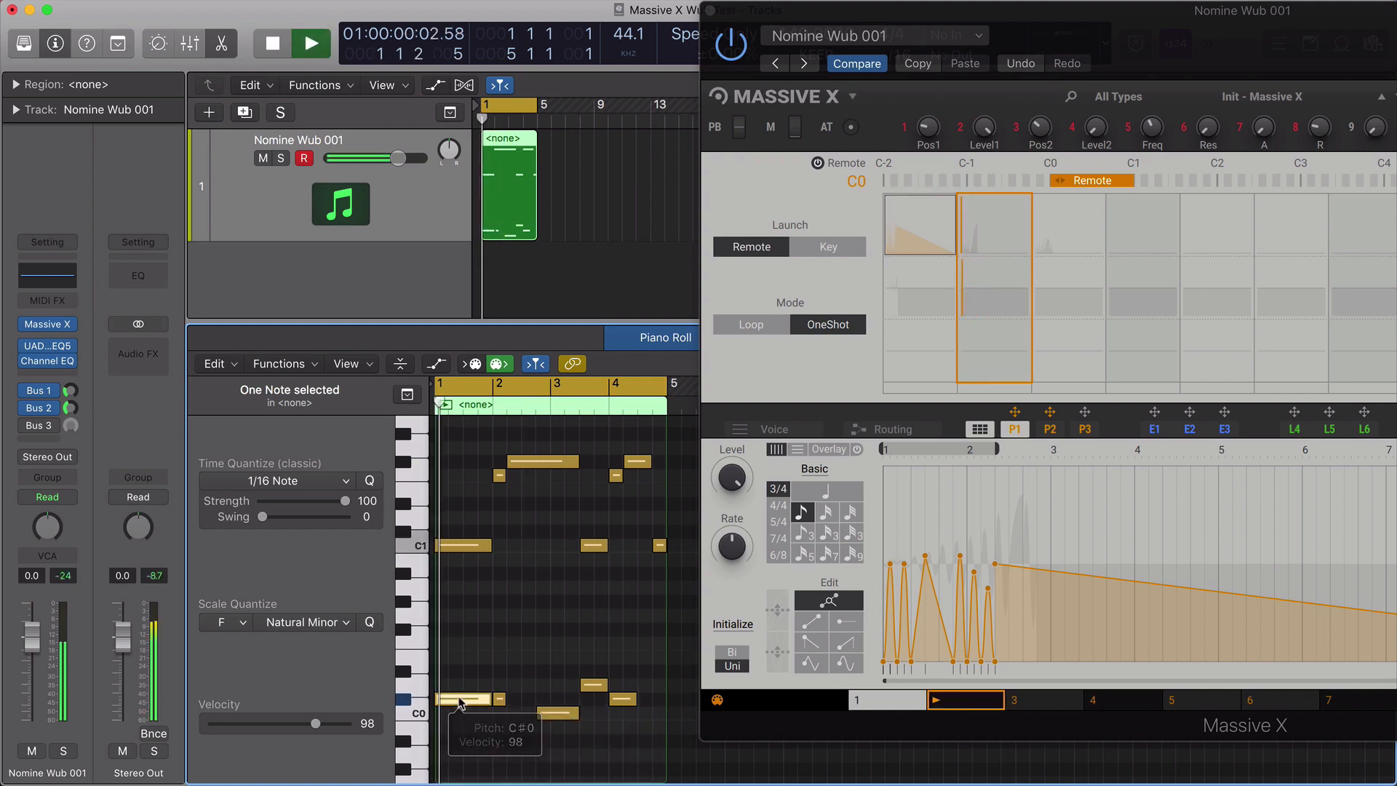
Step: During playback, move the short bar 2 remote note down to C0 and the following long note up to C#0, and stop
{"action": "left_click_drag", "start_coordinate": [500, 700], "coordinate": [501, 714]}
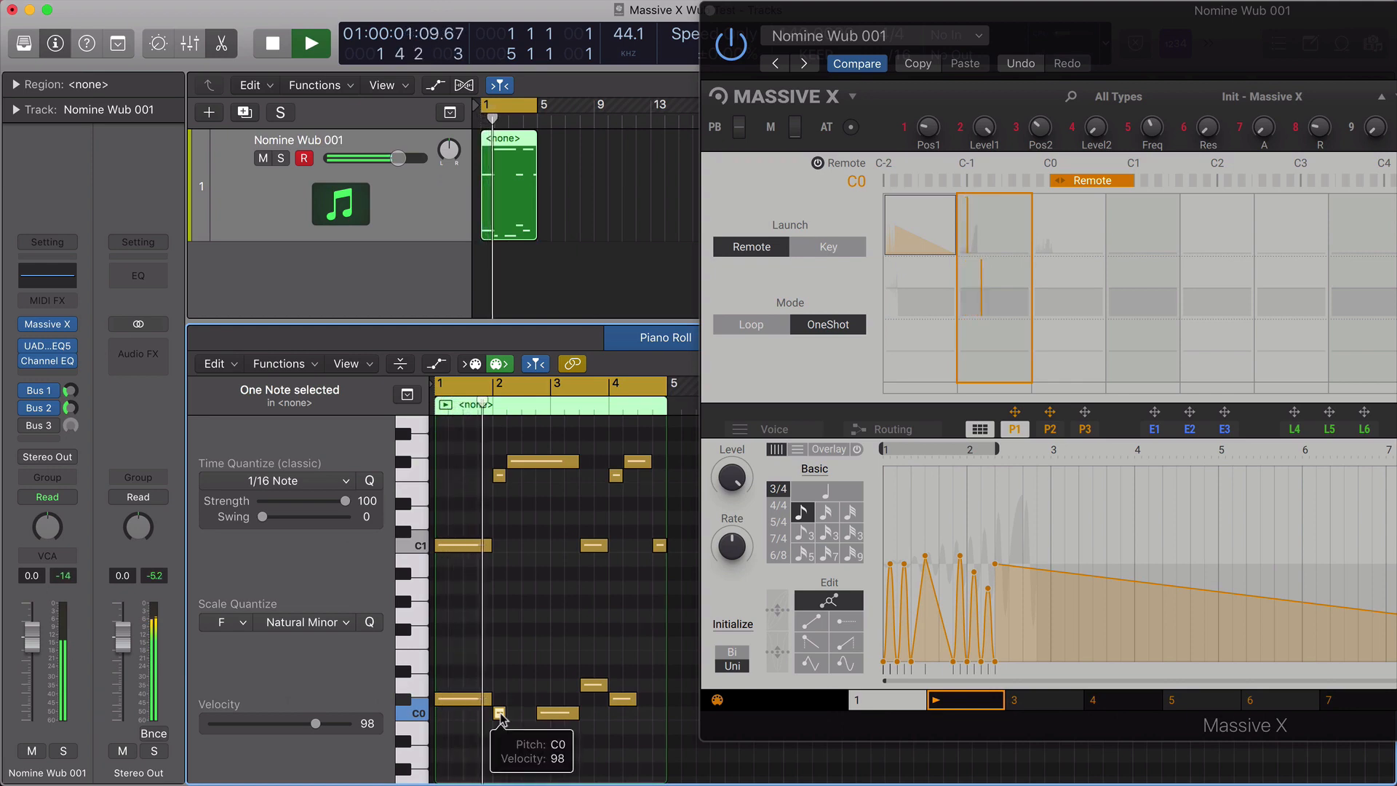
{"action": "left_click_drag", "start_coordinate": [550, 719], "coordinate": [557, 703]}
{"action": "left_click", "coordinate": [558, 703]}
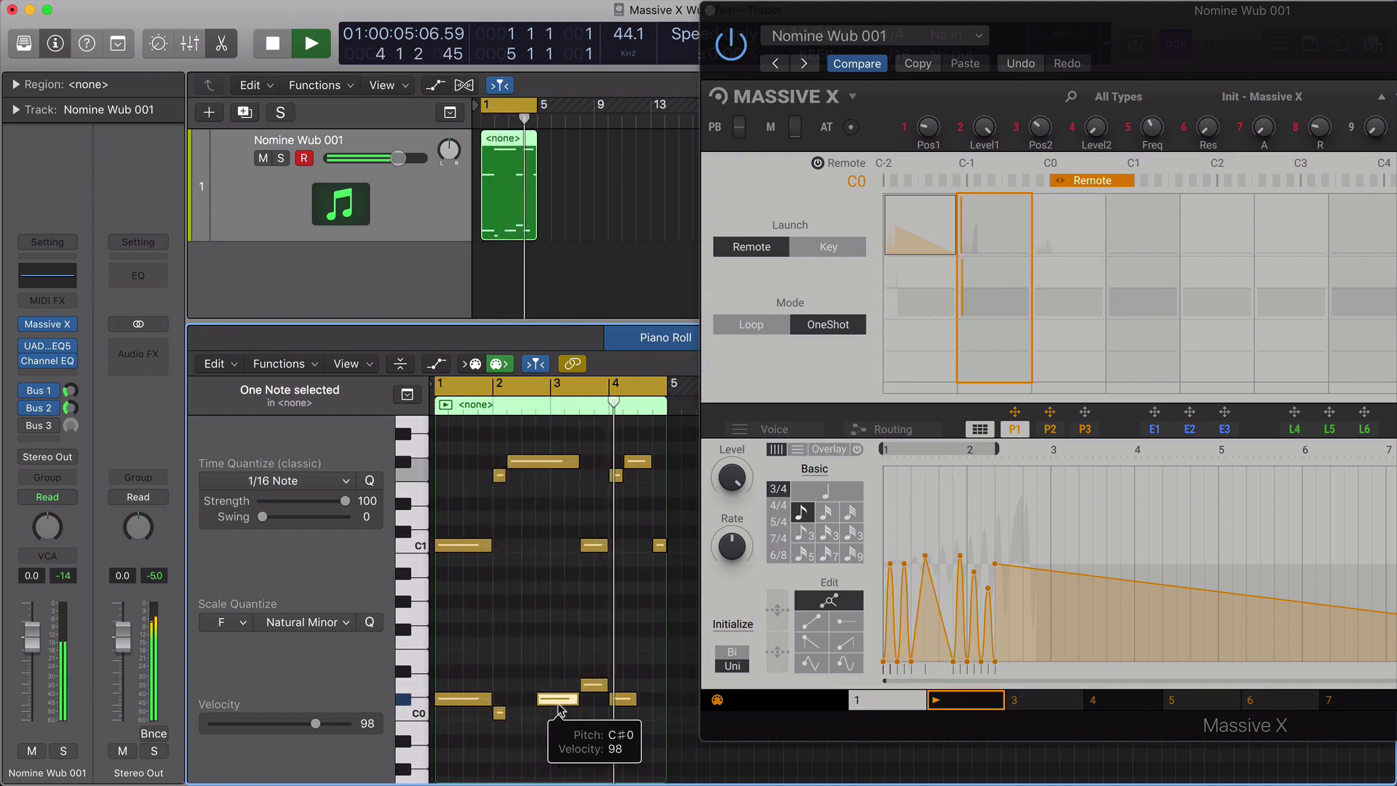
{"action": "key", "text": "space"}
Step: Shorten the first remote note, place a D0 note behind it, lengthen the bar 2 C0 note and play the region
{"action": "left_click", "coordinate": [482, 699]}
{"action": "left_click_drag", "start_coordinate": [482, 699], "coordinate": [531, 717]}
{"action": "key", "text": "space"}
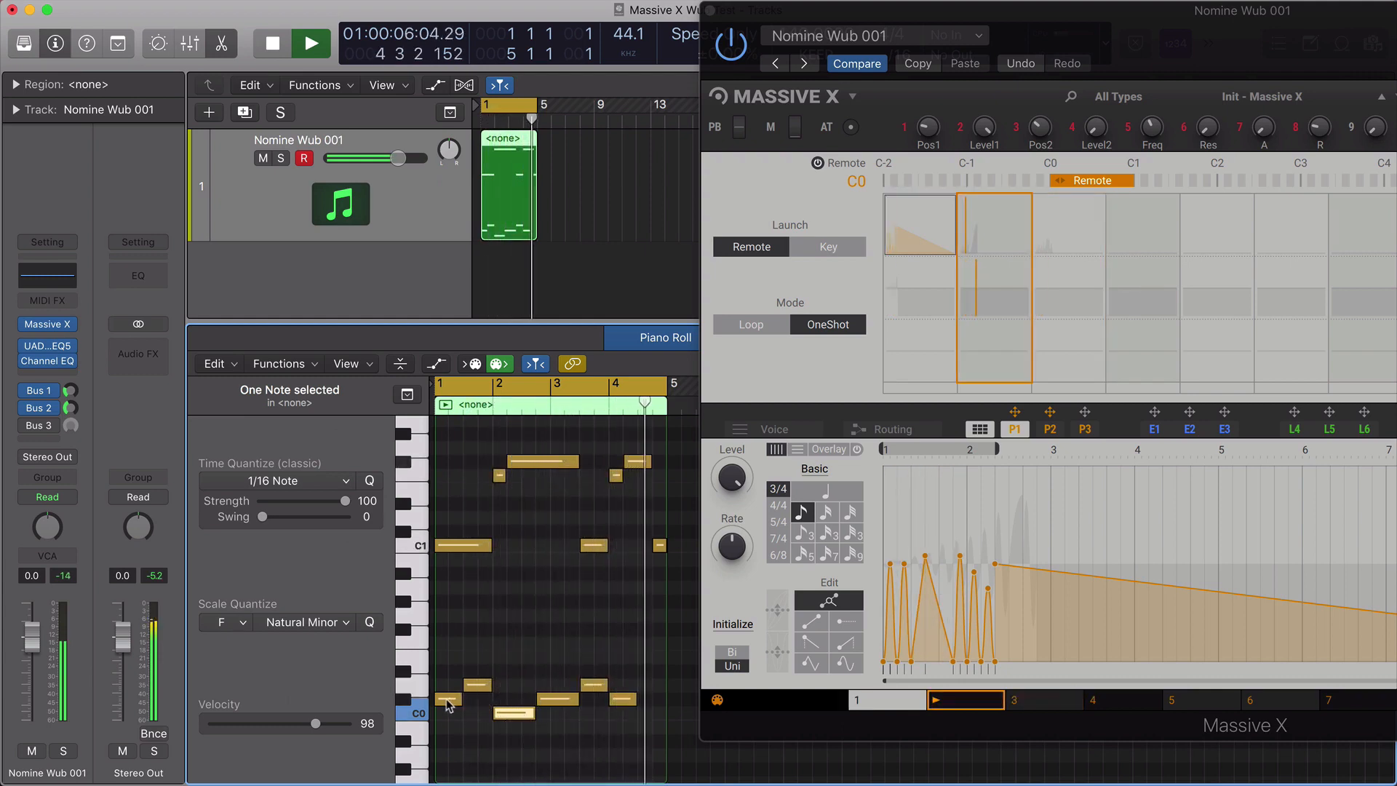
Step: Move the first remote note to C0, the bar 2 note to C#0 and the note after it to C0, checking during playback
{"action": "key", "text": "space"}
{"action": "left_click_drag", "start_coordinate": [447, 702], "coordinate": [446, 719]}
{"action": "key", "text": "space"}
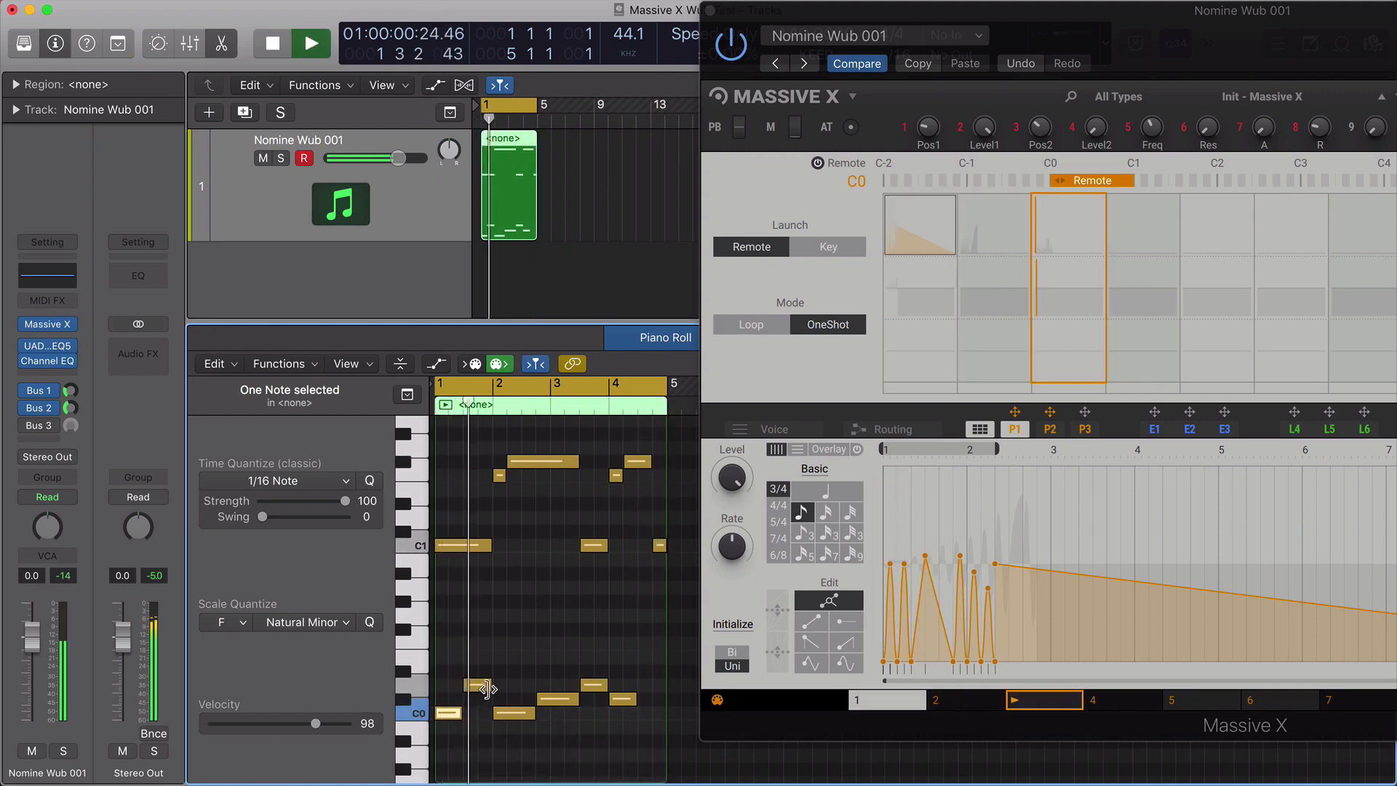
{"action": "left_click", "coordinate": [512, 699], "text": "super"}
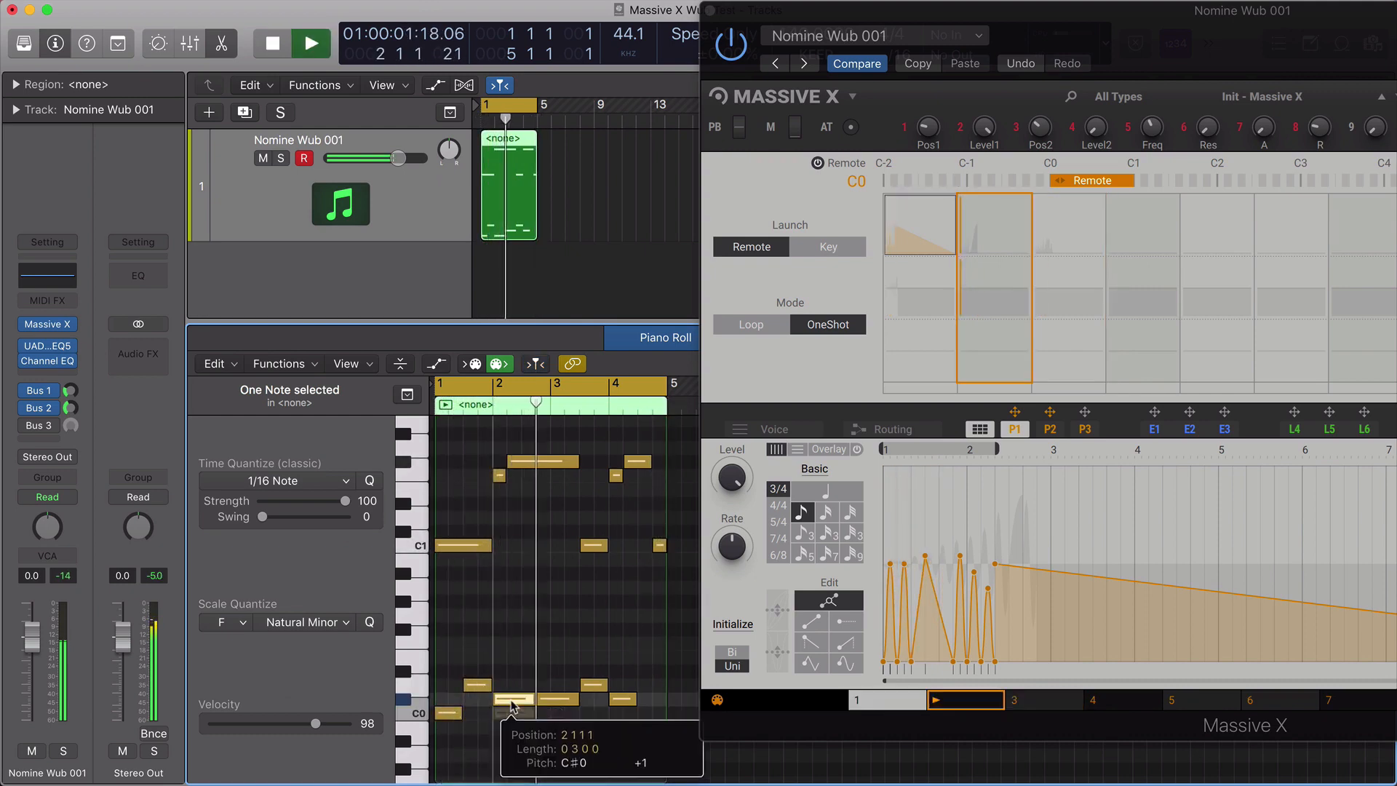
{"action": "left_click", "coordinate": [556, 700]}
{"action": "left_click_drag", "start_coordinate": [560, 706], "coordinate": [560, 713]}
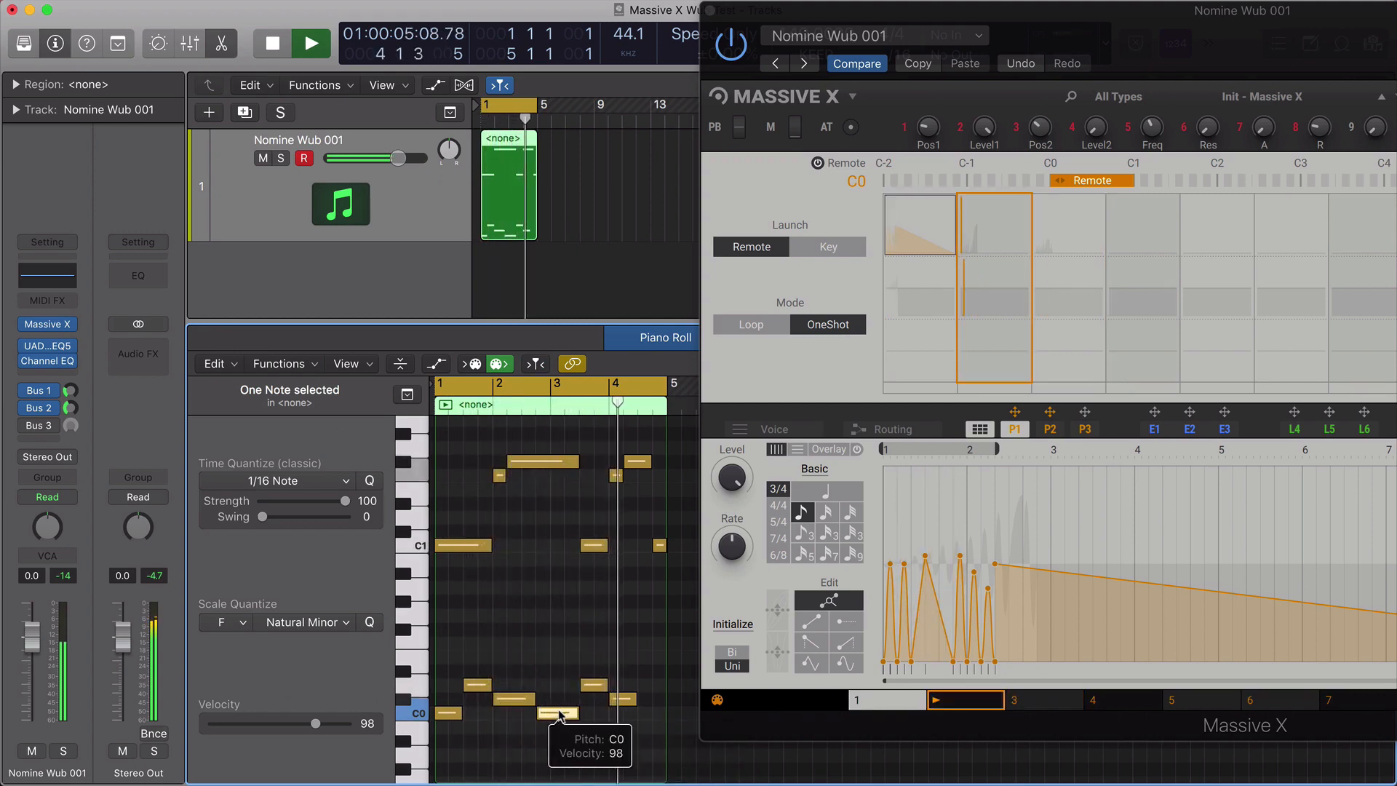
{"action": "key", "text": "space"}
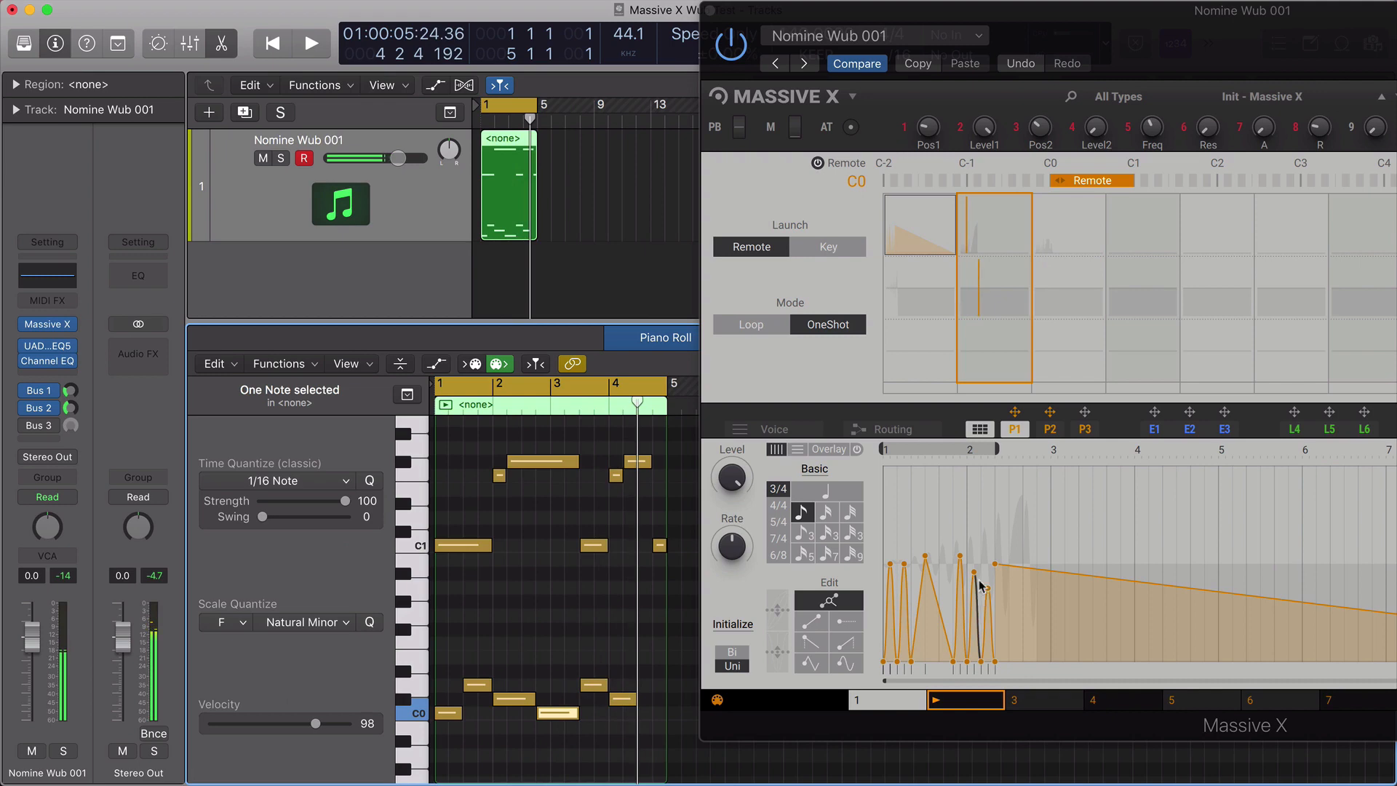
Step: Open the empty P1 pattern in slot 4, launch it with D#0 and draw a row of rounded peaks from beat 1
{"action": "left_click", "coordinate": [1141, 231]}
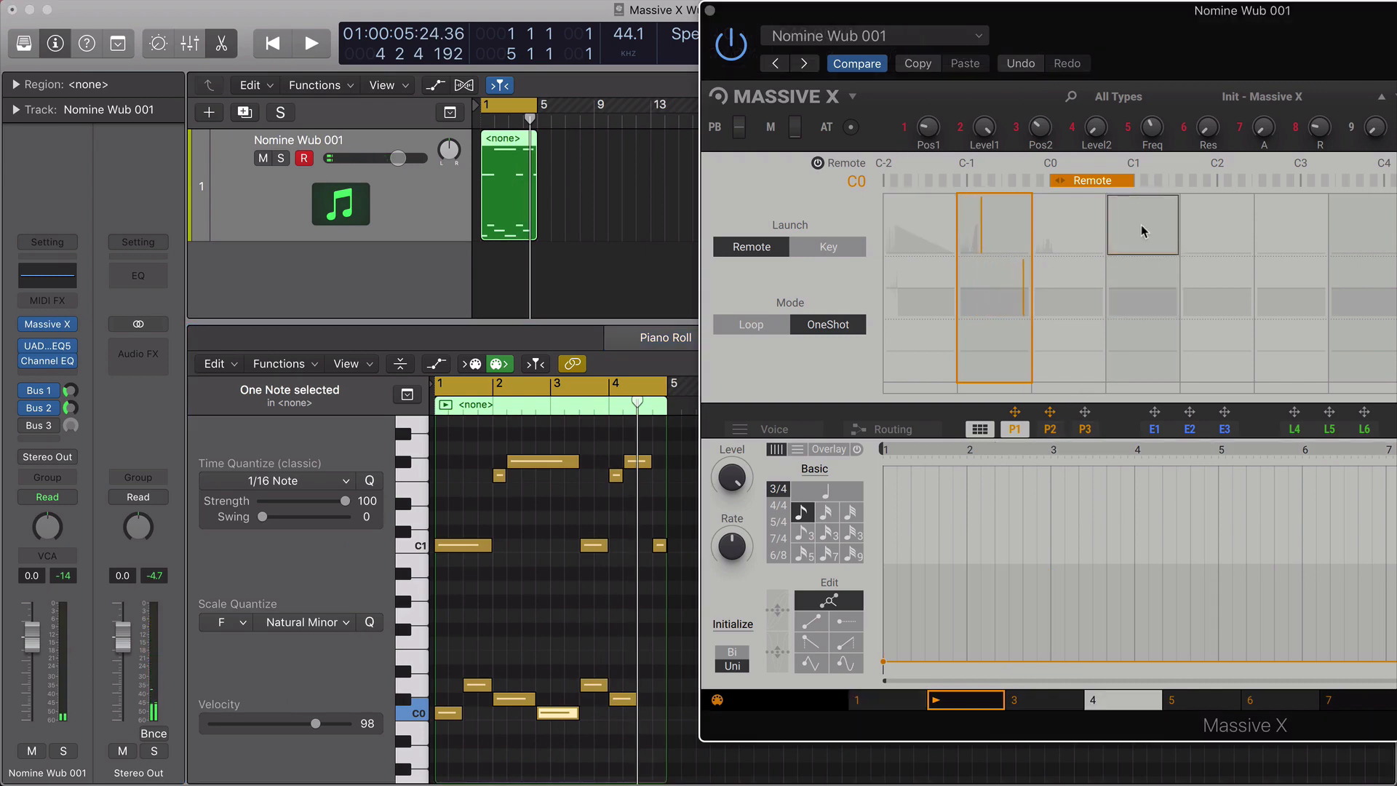
{"action": "left_click", "coordinate": [400, 673]}
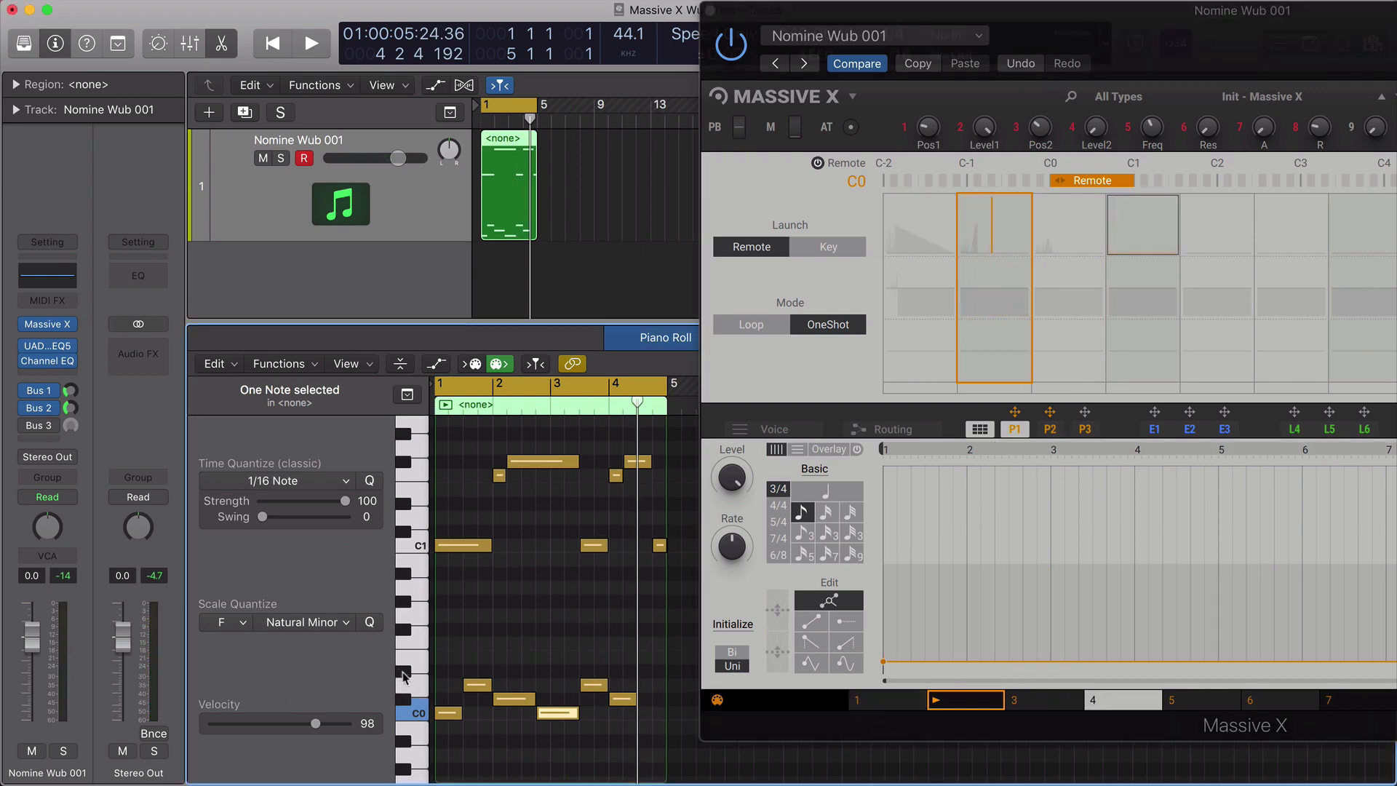
{"action": "left_click", "coordinate": [402, 677]}
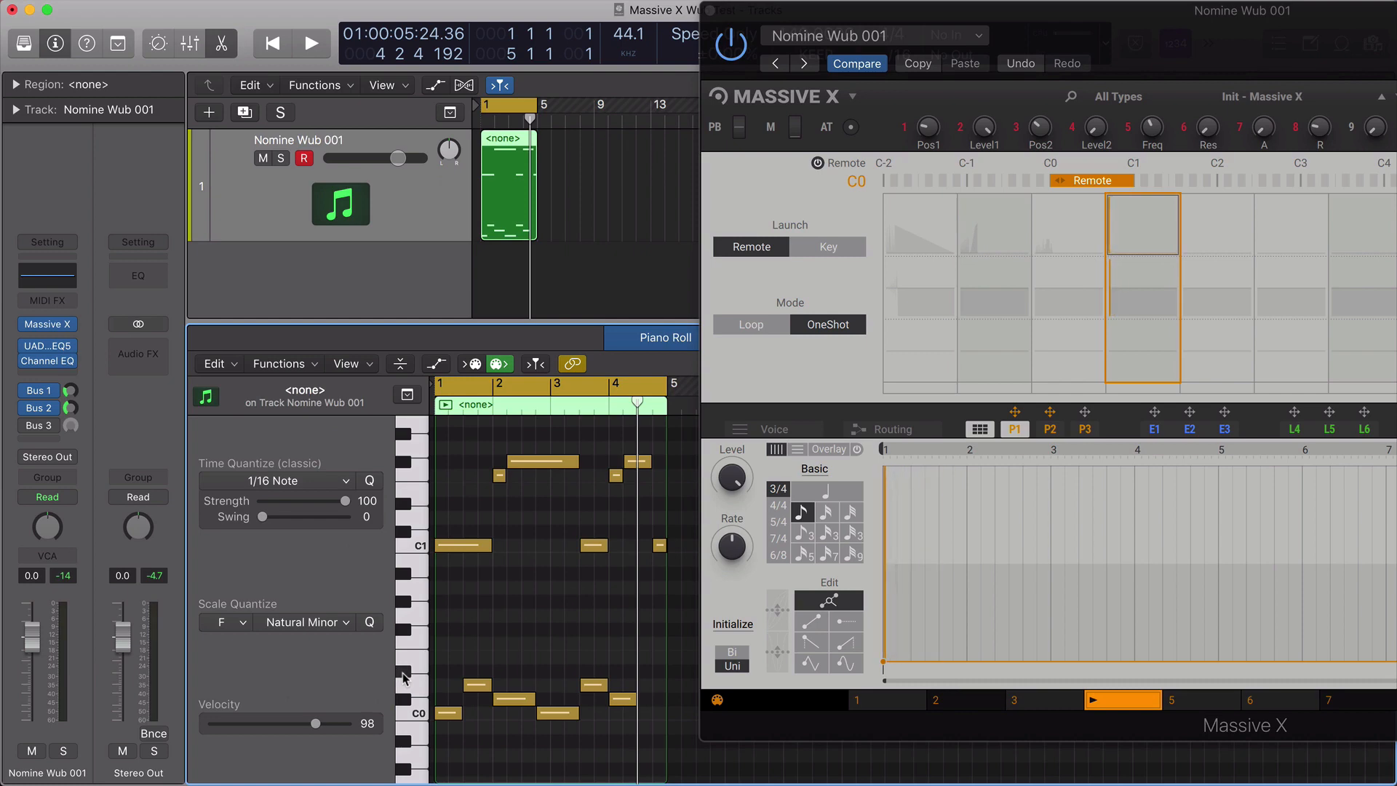
{"action": "left_click", "coordinate": [845, 663]}
{"action": "mouse_move", "coordinate": [899, 593]}
{"action": "left_mouse_down"}
{"action": "mouse_move", "coordinate": [936, 574]}
{"action": "mouse_move", "coordinate": [940, 608]}
{"action": "mouse_move", "coordinate": [1022, 605]}
{"action": "left_mouse_up"}
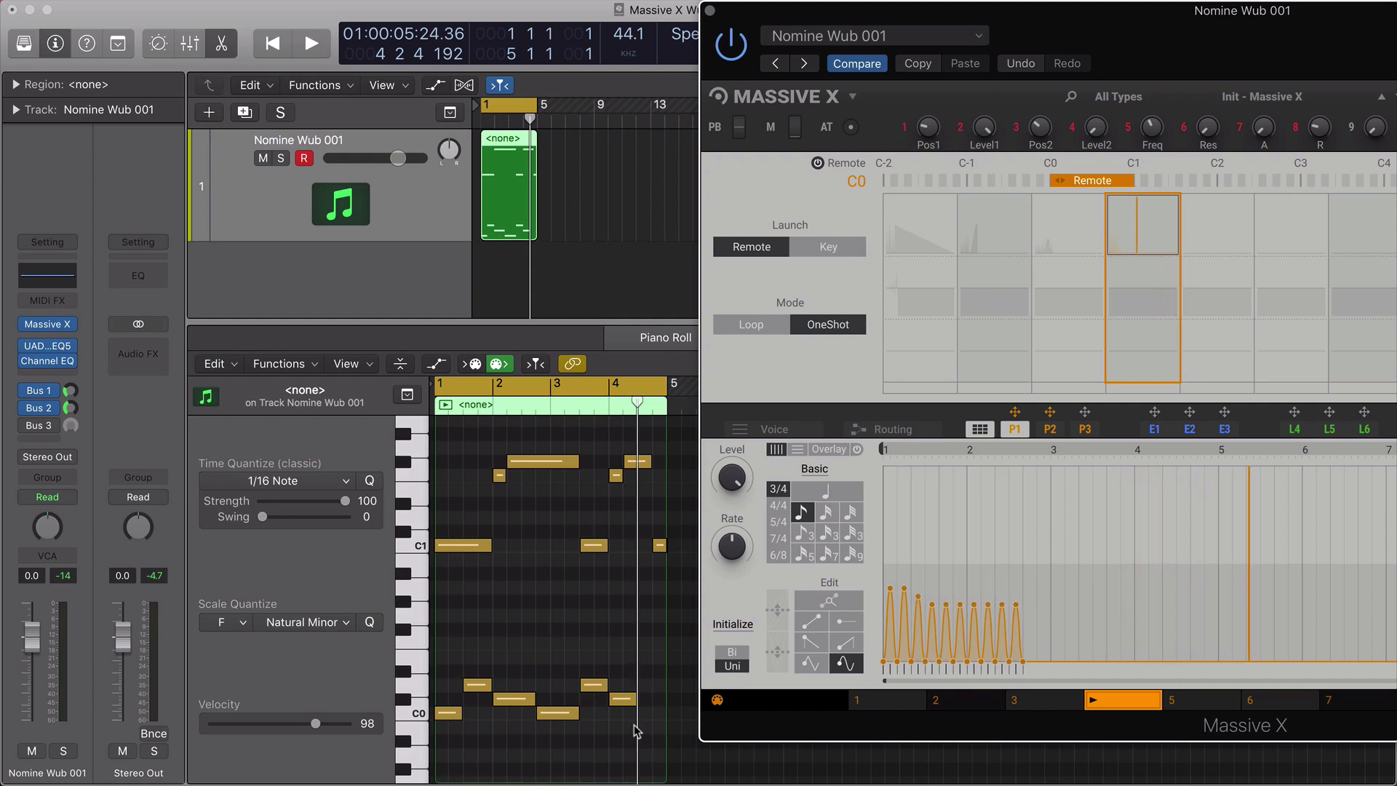
Step: Move the bar 4 remote note up to D#0, extend it to the region's end and audition the result
{"action": "left_click", "coordinate": [647, 688]}
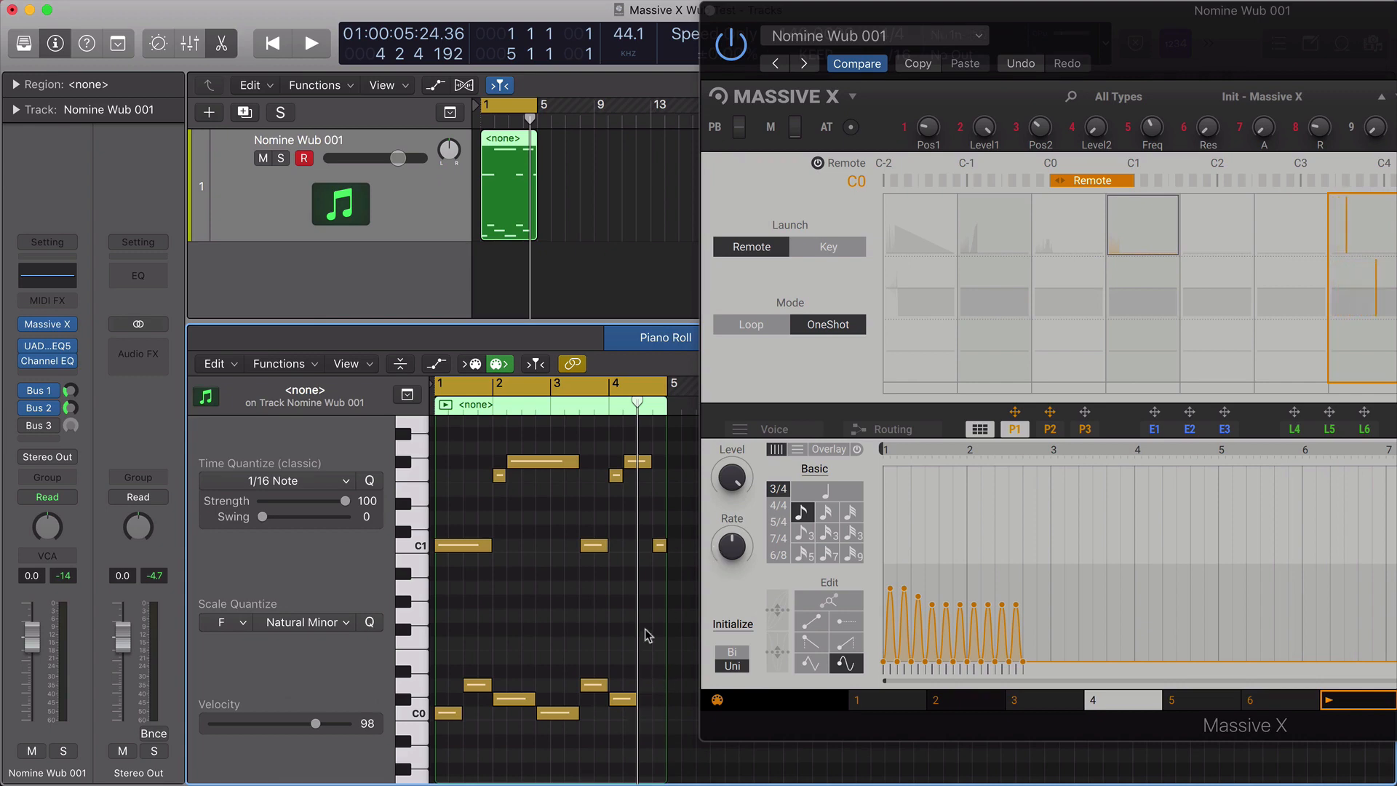
{"action": "left_click_drag", "start_coordinate": [619, 703], "coordinate": [666, 670]}
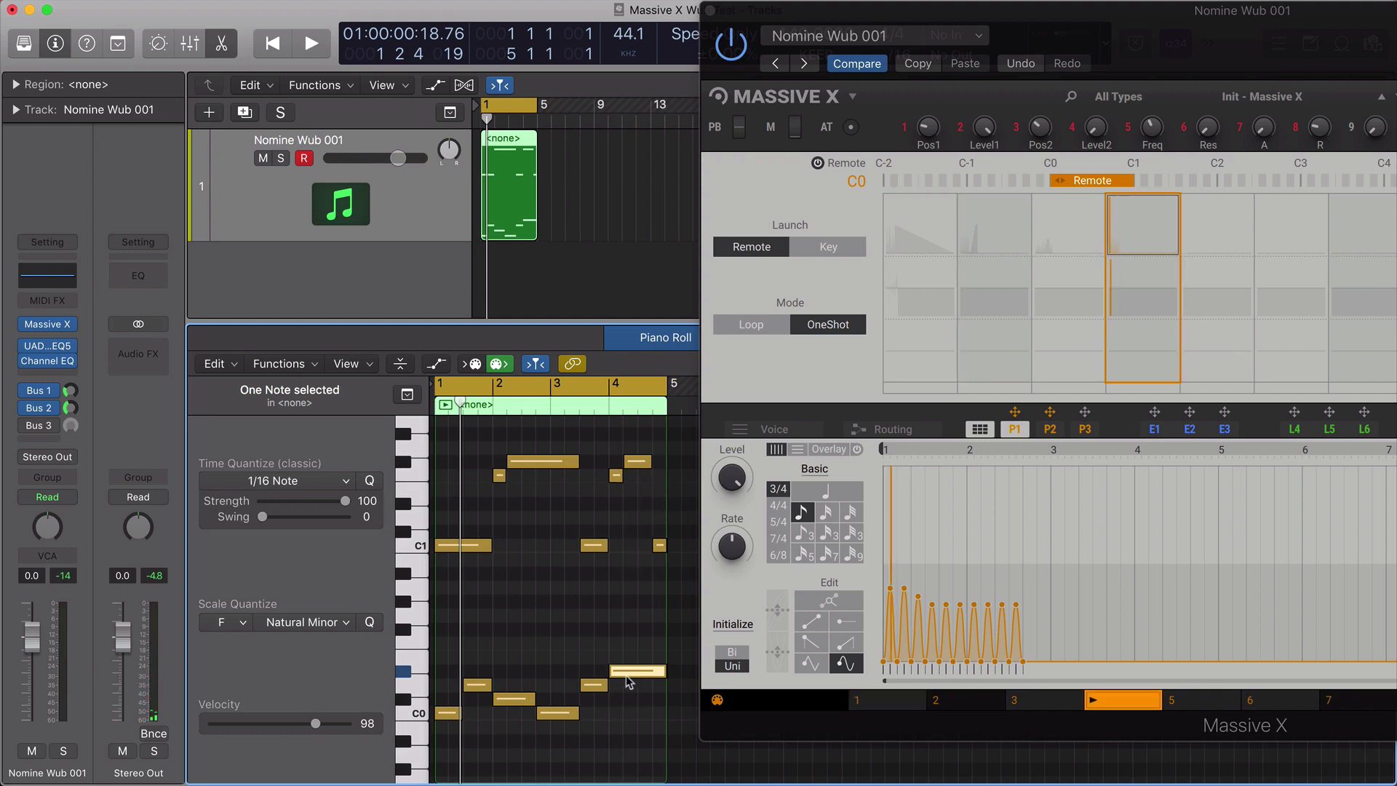
{"action": "key", "text": "space"}
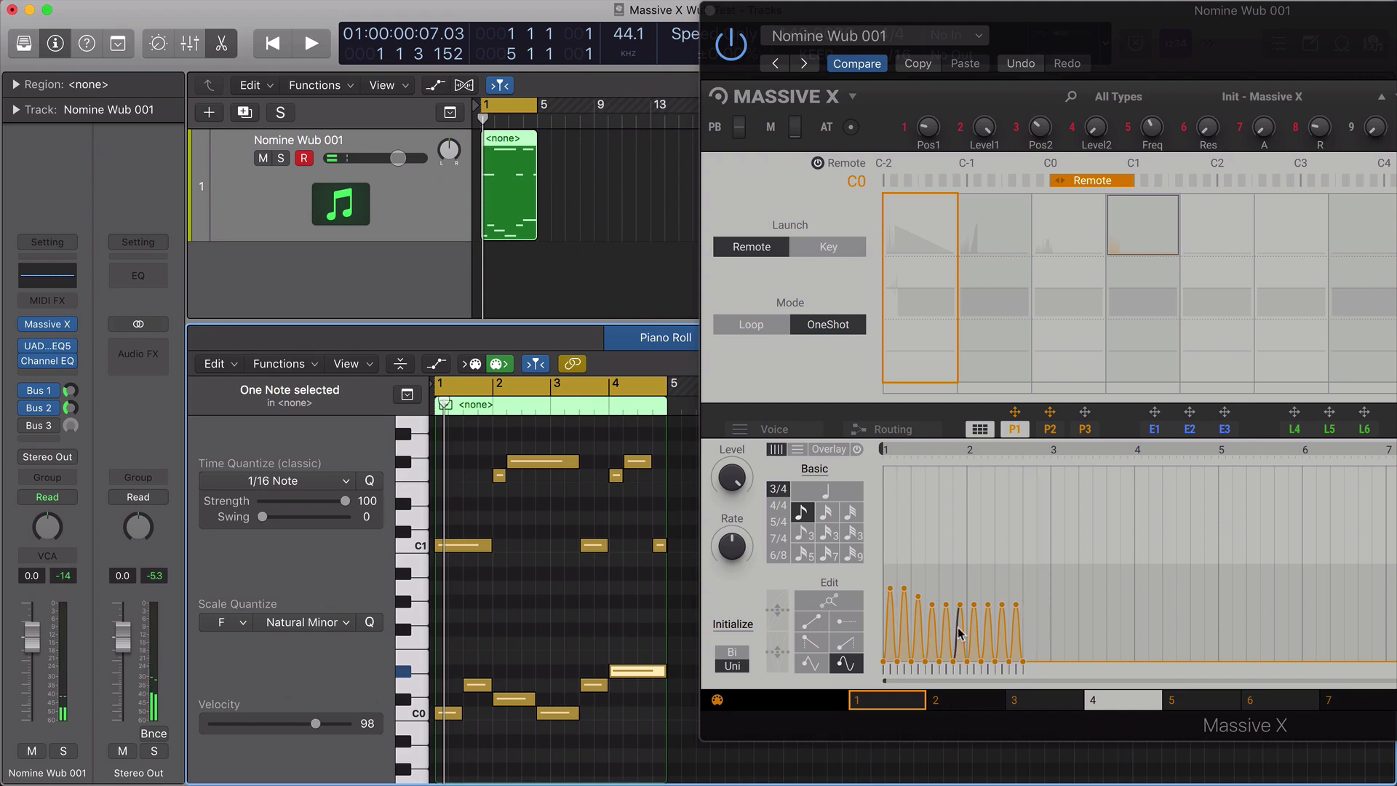
Step: Redraw the slot 4 P1 pattern with curved rising ramps and flat held steps of varying heights
{"action": "mouse_move", "coordinate": [889, 593]}
{"action": "left_mouse_down"}
{"action": "mouse_move", "coordinate": [939, 615]}
{"action": "mouse_move", "coordinate": [1004, 613]}
{"action": "left_mouse_up"}
{"action": "left_click", "coordinate": [845, 621]}
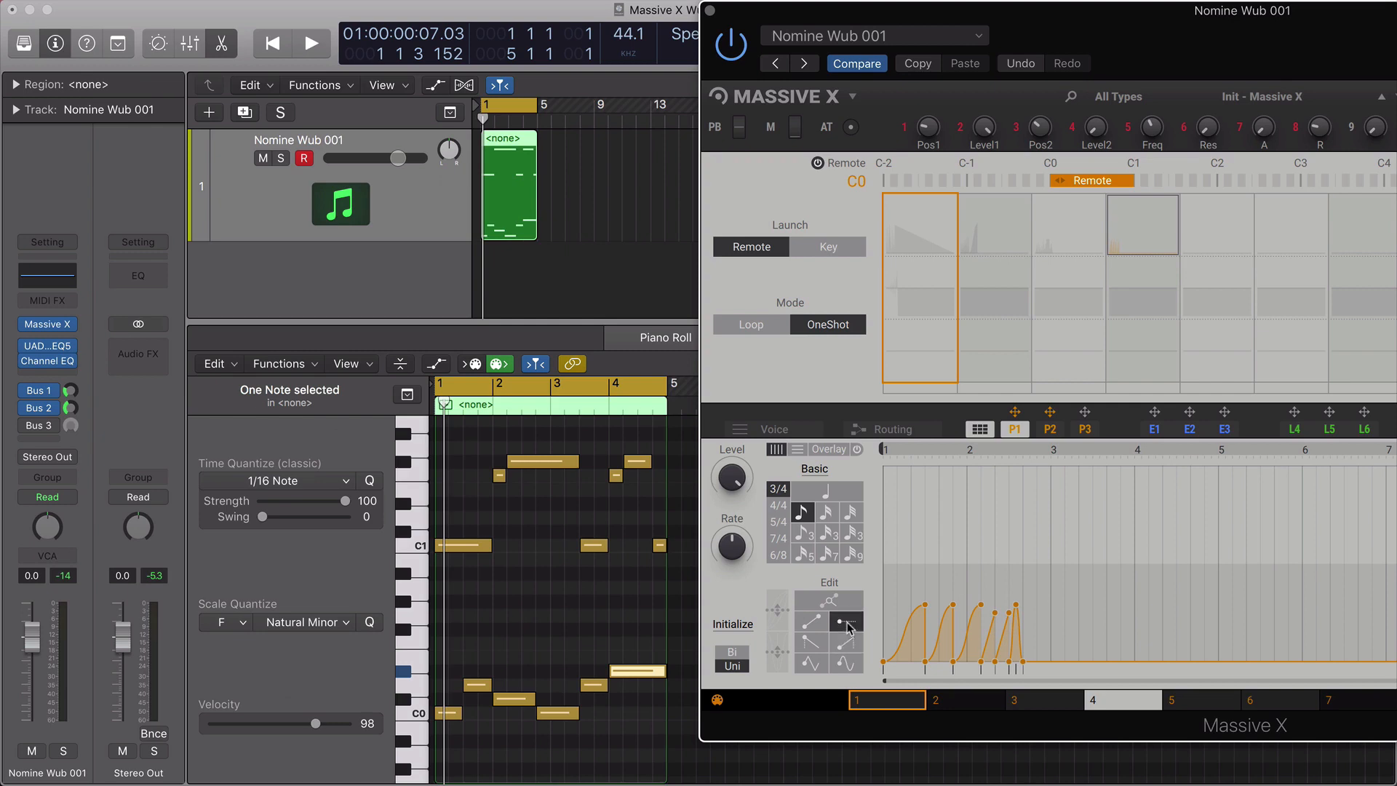
{"action": "left_click", "coordinate": [899, 591]}
{"action": "left_click_drag", "start_coordinate": [939, 581], "coordinate": [1020, 574]}
{"action": "left_click", "coordinate": [1031, 540]}
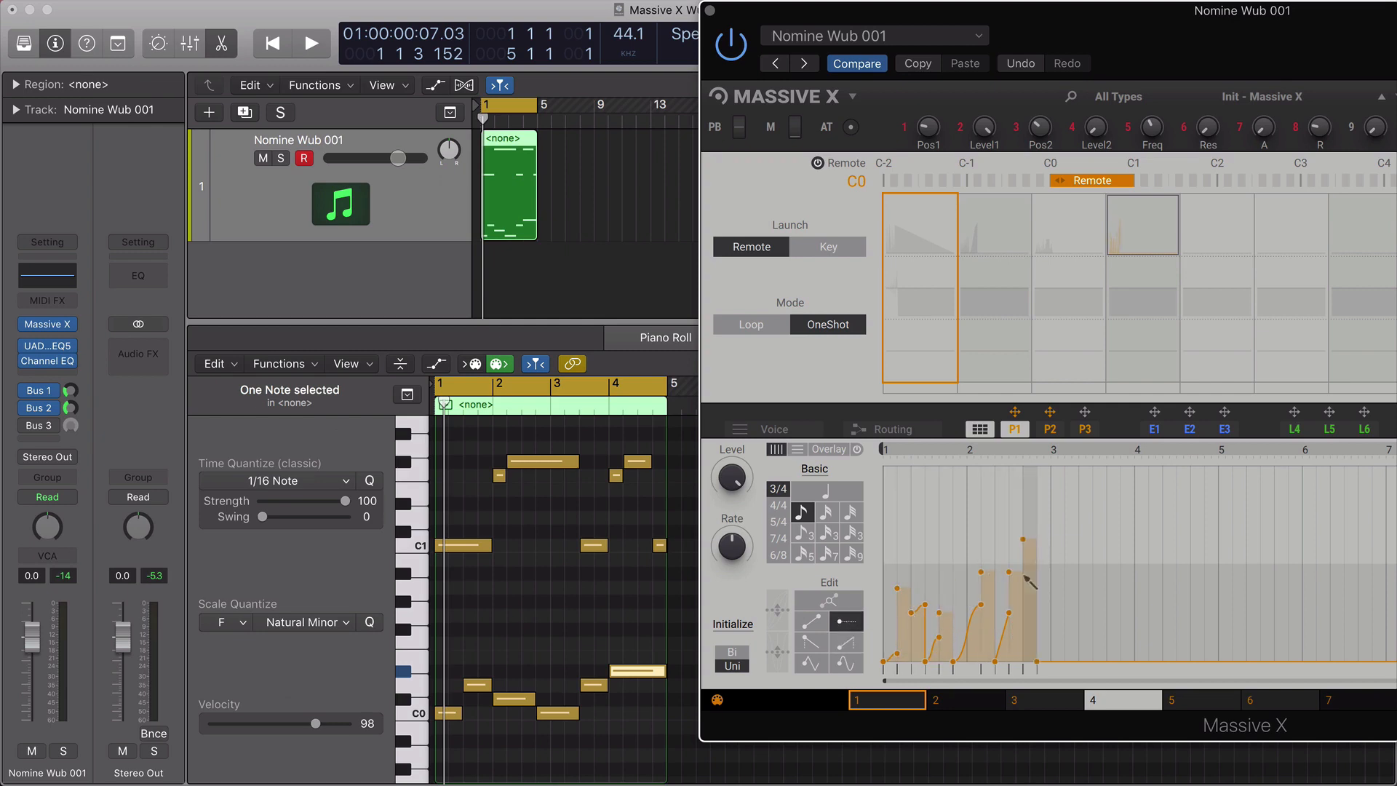
Step: Add several tall, narrow peaks among the ramps and steps in the first two beats of the slot 4 P1 pattern
{"action": "left_click", "coordinate": [810, 663]}
{"action": "left_click", "coordinate": [890, 515]}
{"action": "left_click", "coordinate": [932, 515]}
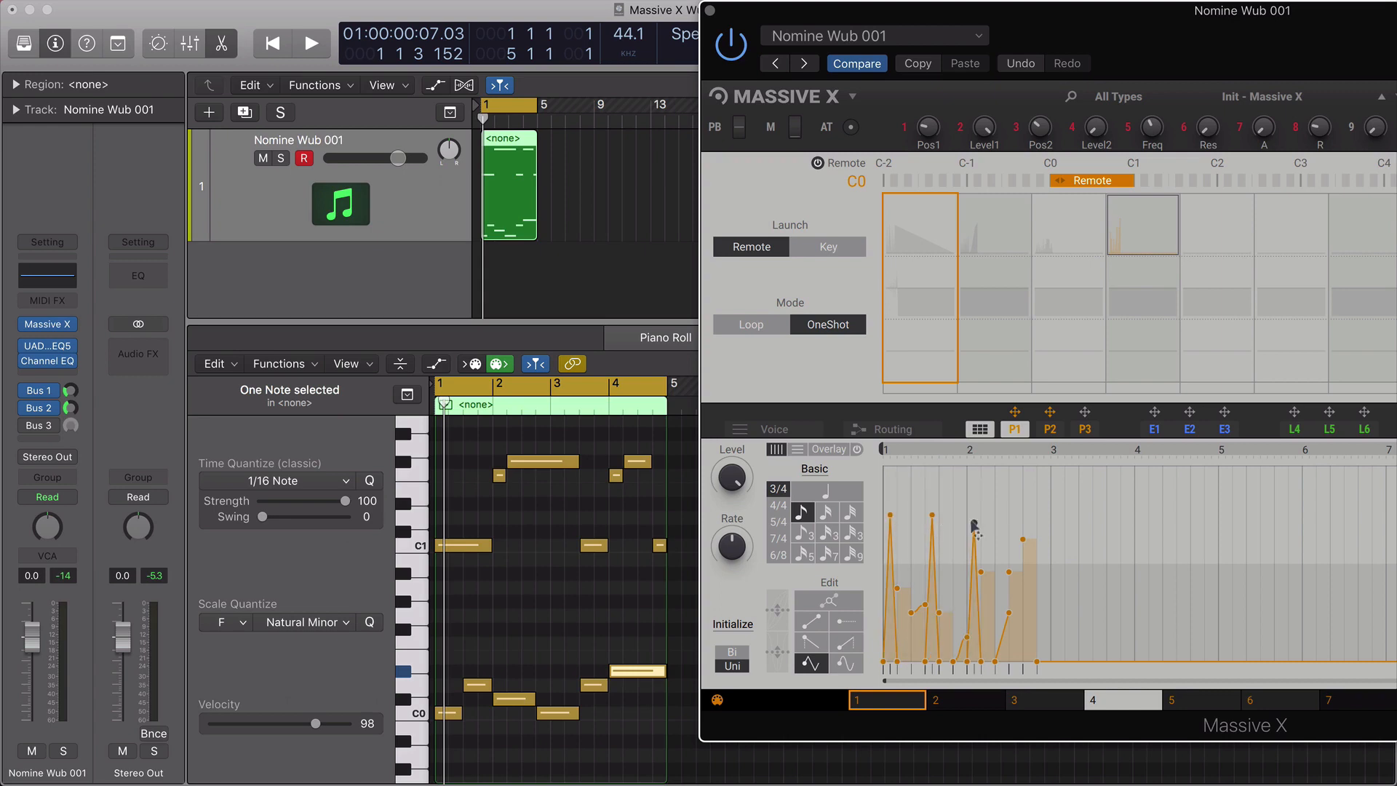
{"action": "left_click", "coordinate": [974, 523]}
{"action": "left_click", "coordinate": [987, 515]}
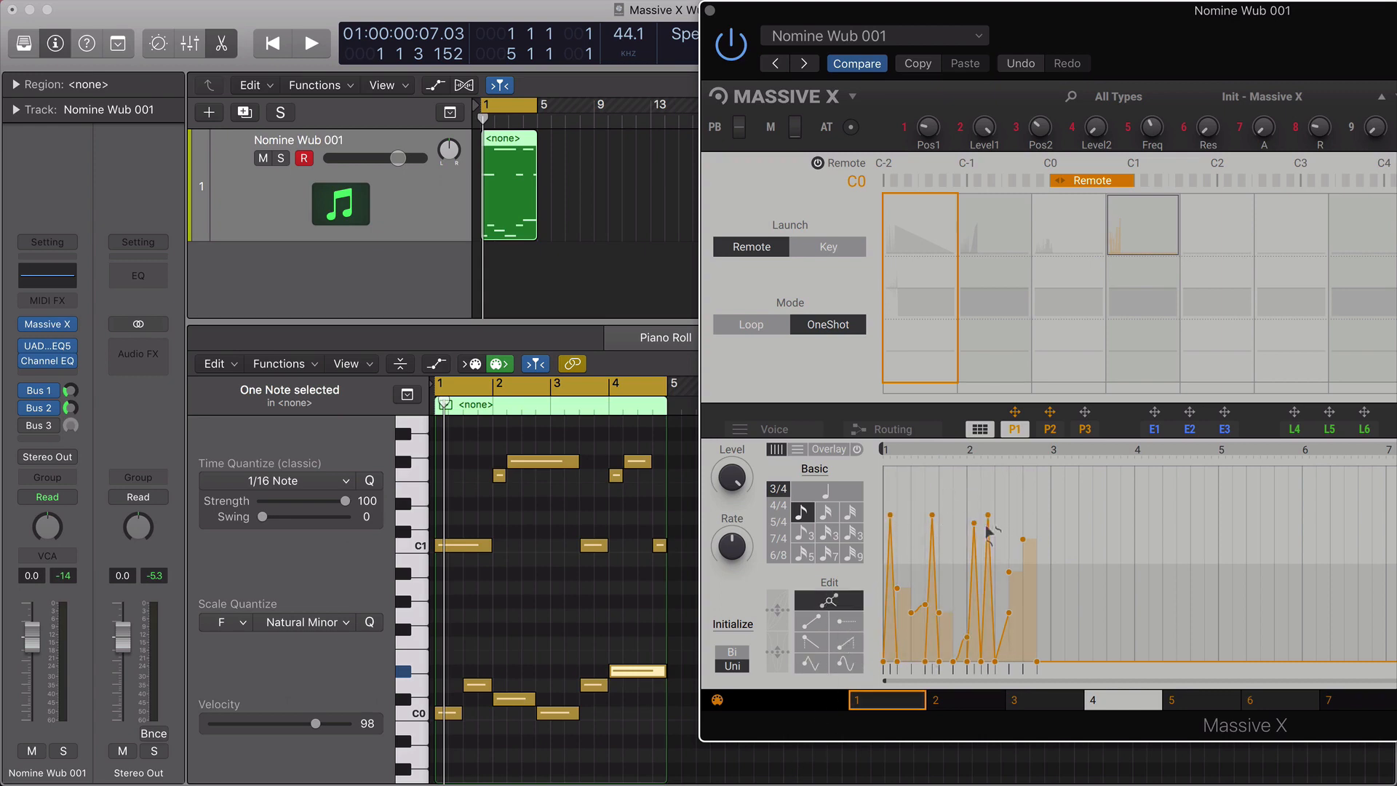
{"action": "left_click", "coordinate": [846, 624]}
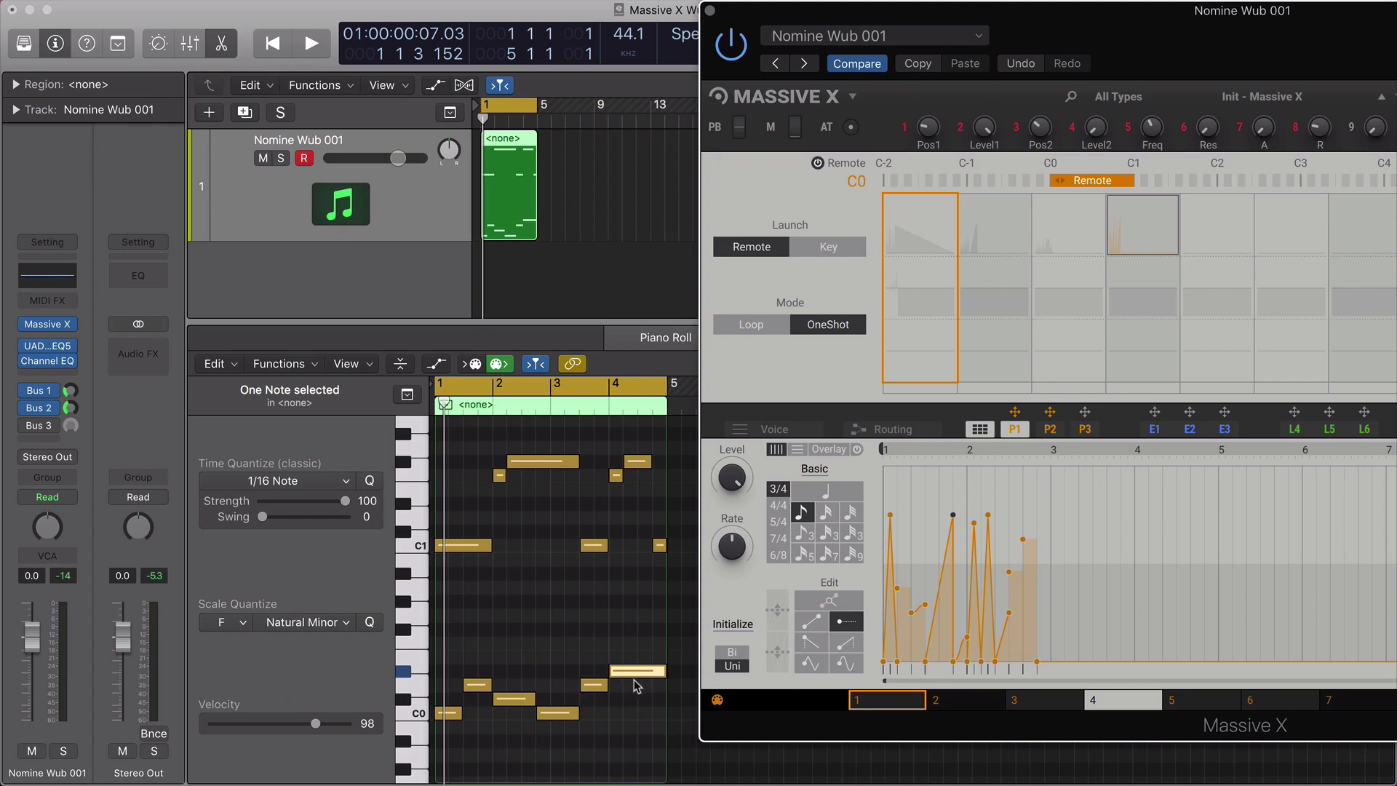
Step: Start playback and lower the tall peaks at beat 1 and just before beat 2 of the slot 4 P1 pattern
{"action": "key", "text": "space"}
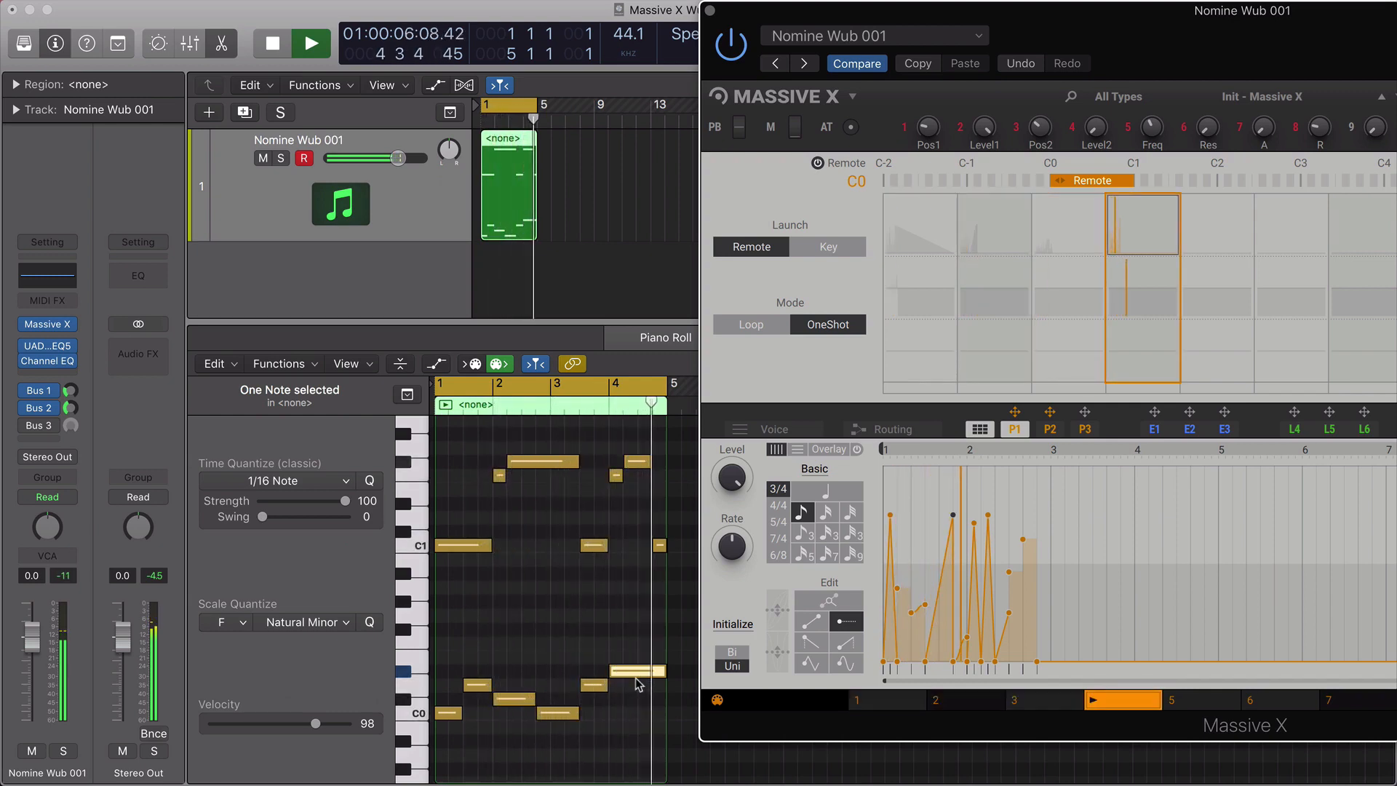
{"action": "left_click_drag", "start_coordinate": [954, 515], "coordinate": [953, 571]}
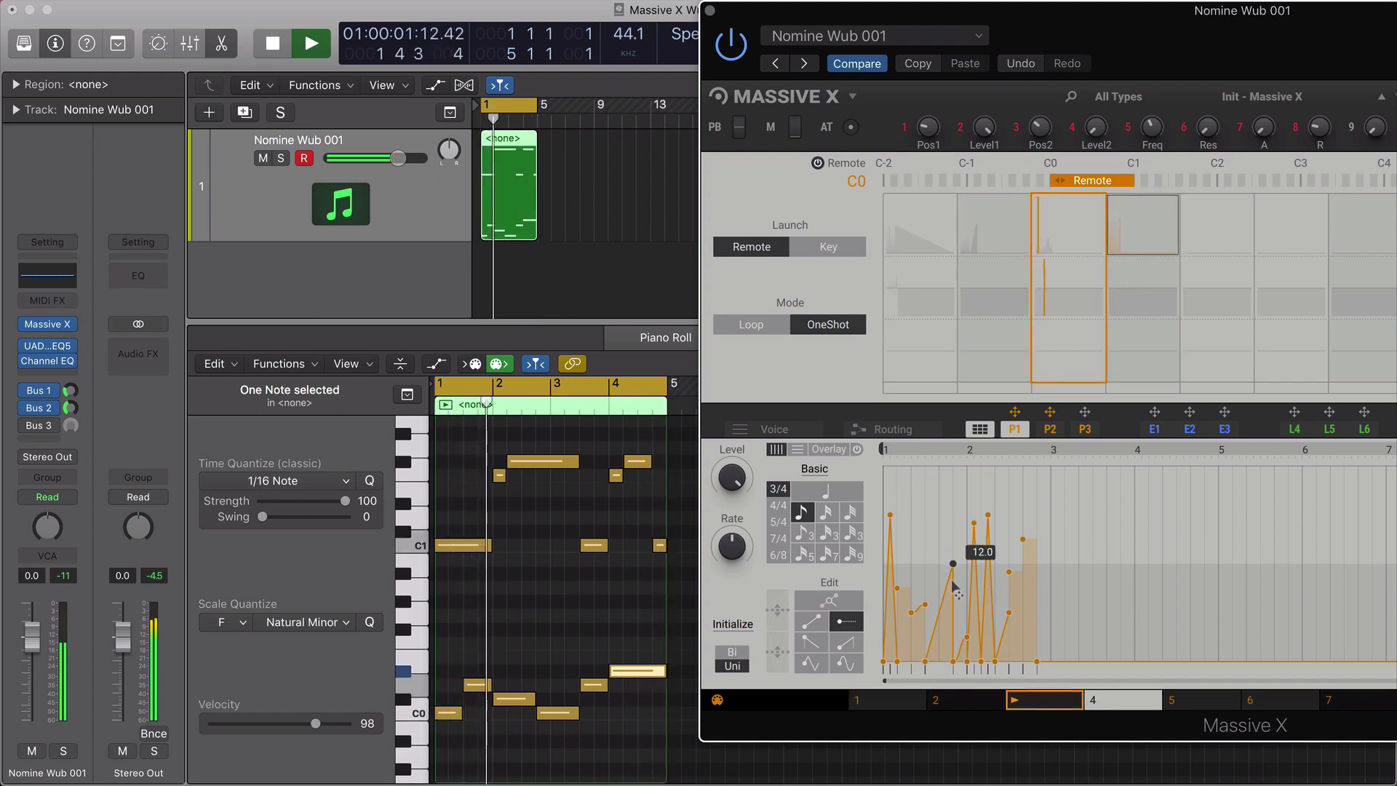
{"action": "left_click_drag", "start_coordinate": [891, 515], "coordinate": [896, 573]}
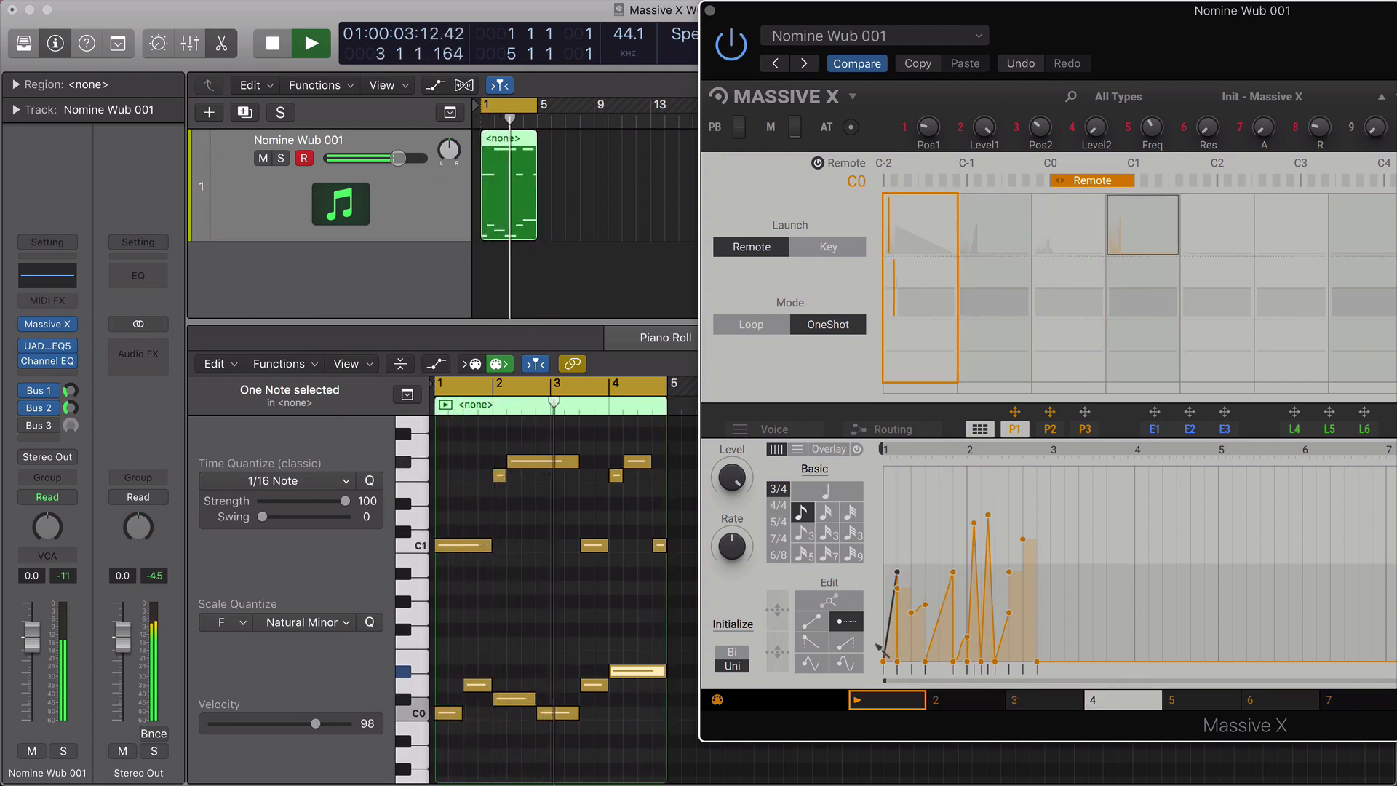
Step: Redraw the slot 4 P1 pattern as a row of low rounded peaks leading up to the tall held step
{"action": "left_click", "coordinate": [846, 664]}
{"action": "left_click", "coordinate": [905, 606]}
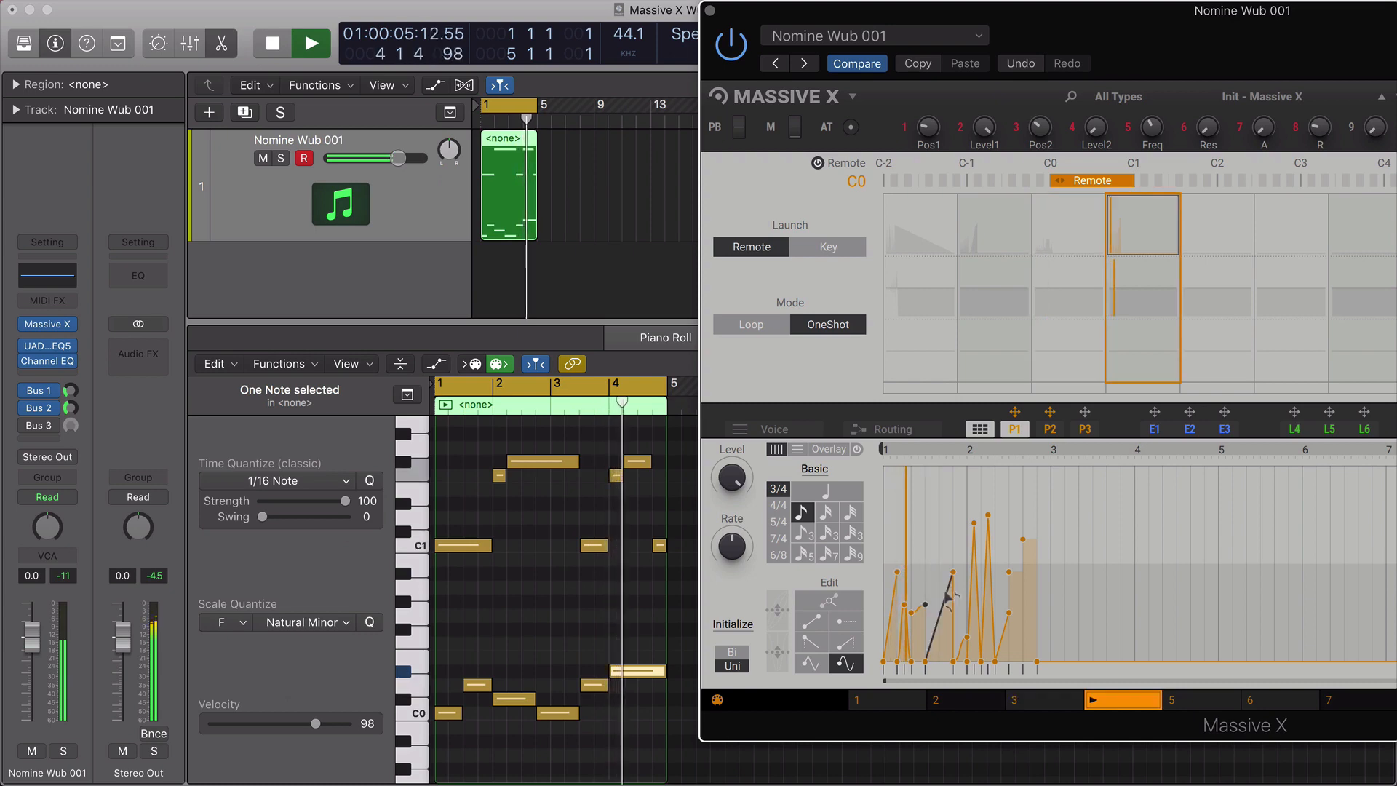
{"action": "mouse_move", "coordinate": [993, 596]}
{"action": "left_mouse_down"}
{"action": "mouse_move", "coordinate": [1030, 612]}
{"action": "mouse_move", "coordinate": [884, 615]}
{"action": "mouse_move", "coordinate": [910, 640]}
{"action": "mouse_move", "coordinate": [949, 624]}
{"action": "mouse_move", "coordinate": [989, 649]}
{"action": "mouse_move", "coordinate": [1004, 618]}
{"action": "mouse_move", "coordinate": [1020, 620]}
{"action": "mouse_move", "coordinate": [1024, 651]}
{"action": "left_mouse_up"}
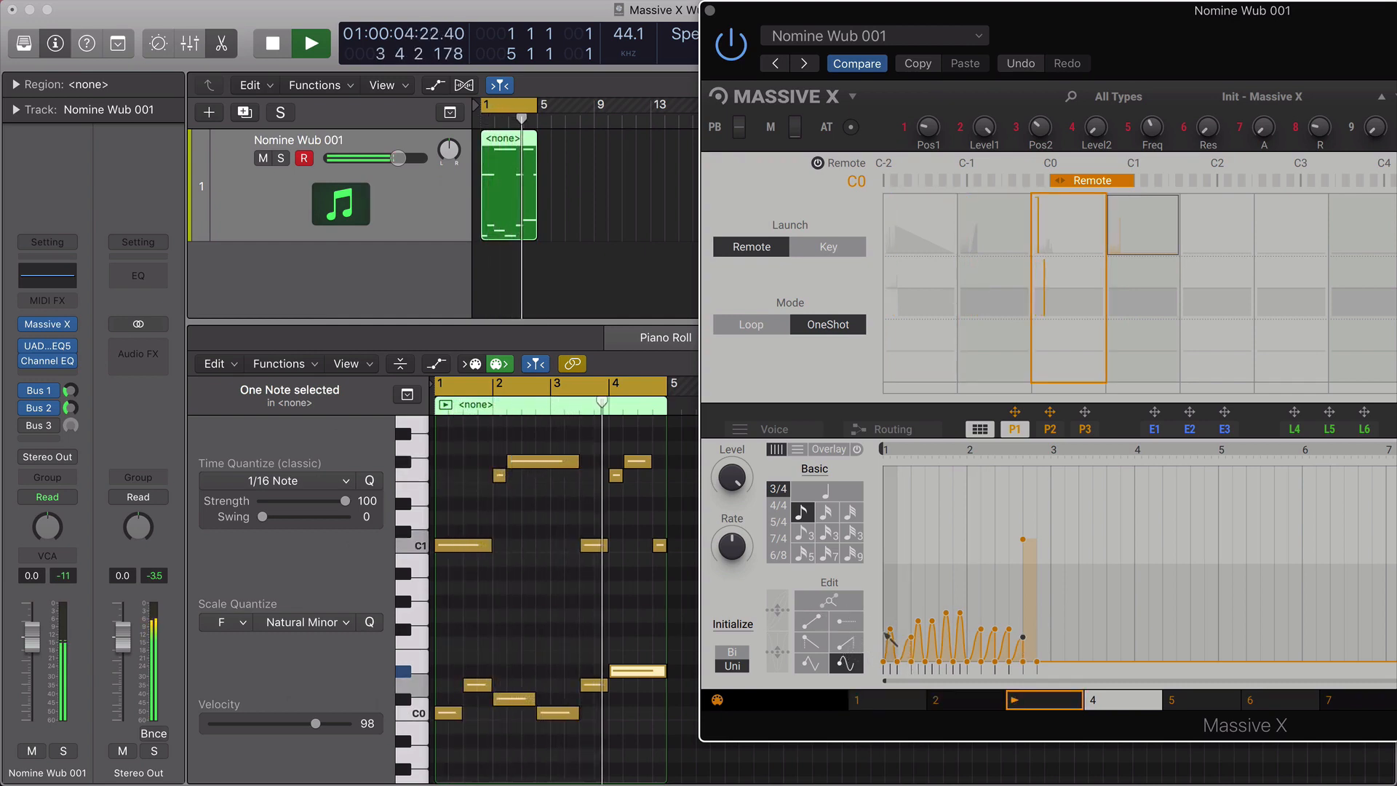
Step: Replace the low rounded peaks in slot 4 with short rising ramps and low held steps, and stop playback
{"action": "mouse_move", "coordinate": [946, 633]}
{"action": "left_mouse_down"}
{"action": "mouse_move", "coordinate": [970, 642]}
{"action": "mouse_move", "coordinate": [1026, 618]}
{"action": "mouse_move", "coordinate": [1033, 646]}
{"action": "left_mouse_up"}
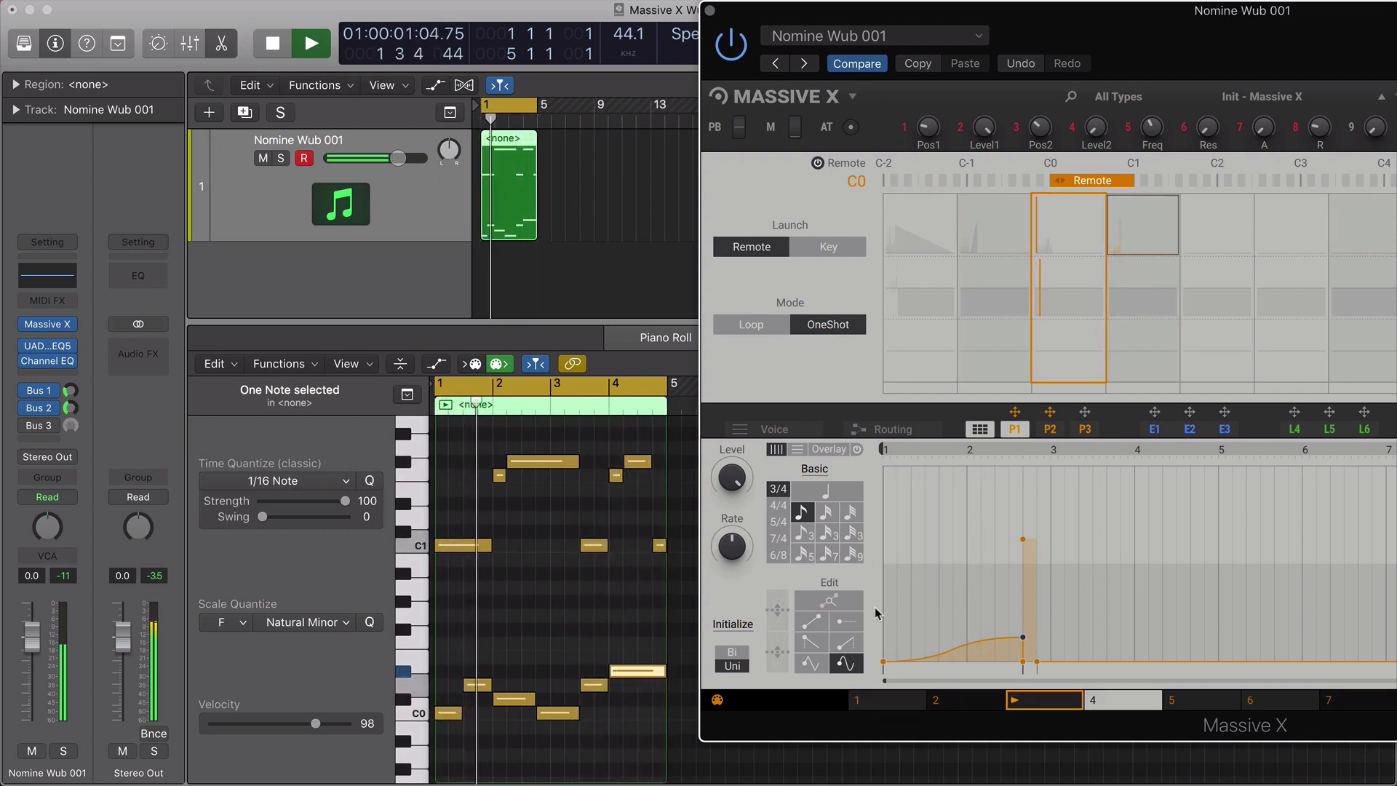
{"action": "mouse_move", "coordinate": [933, 627]}
{"action": "left_mouse_down"}
{"action": "mouse_move", "coordinate": [1001, 614]}
{"action": "mouse_move", "coordinate": [945, 595]}
{"action": "mouse_move", "coordinate": [984, 617]}
{"action": "left_mouse_up"}
{"action": "key", "text": "space"}
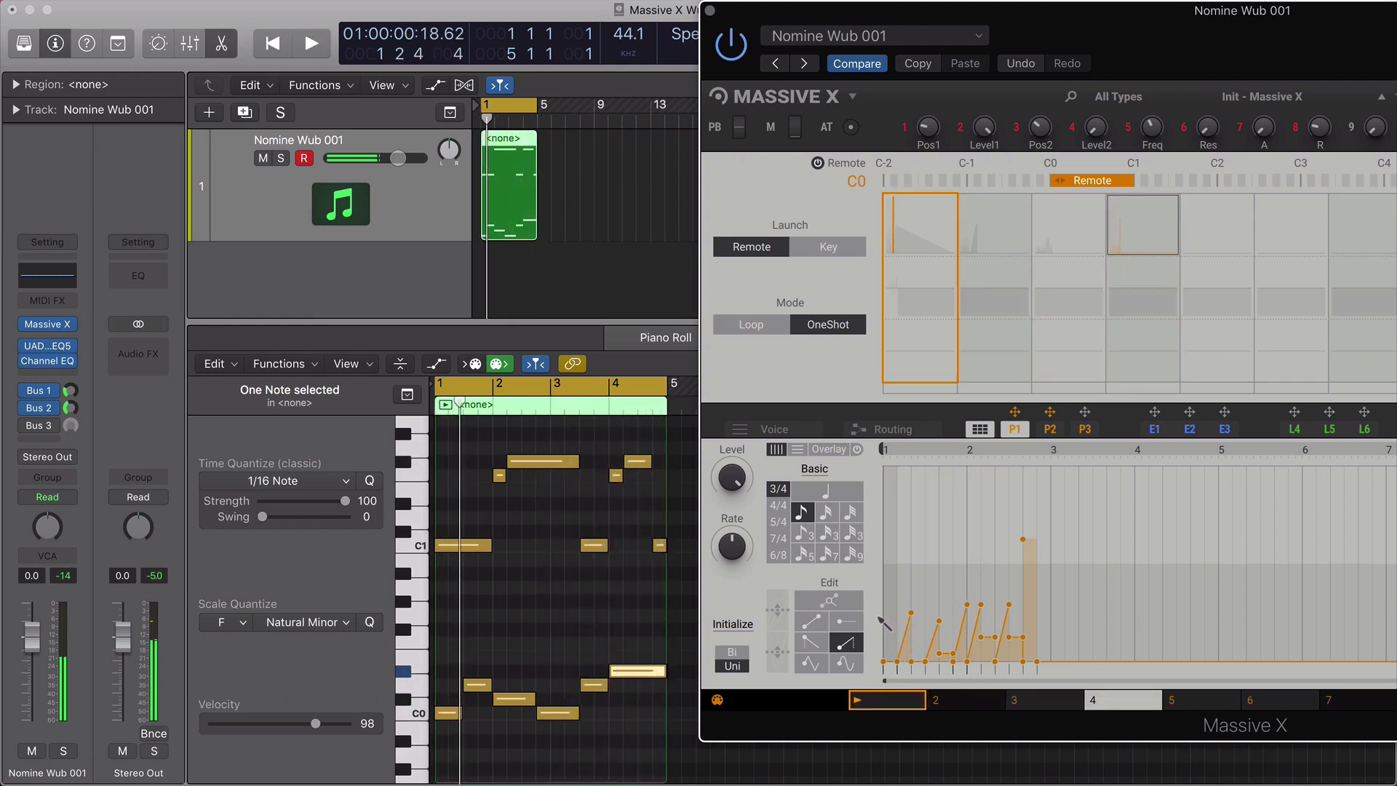
Step: Move the Massive X window to reveal more of the Performer, view the P3 pattern in slot 4 and return to P1
{"action": "left_click_drag", "start_coordinate": [1315, 44], "coordinate": [967, 55]}
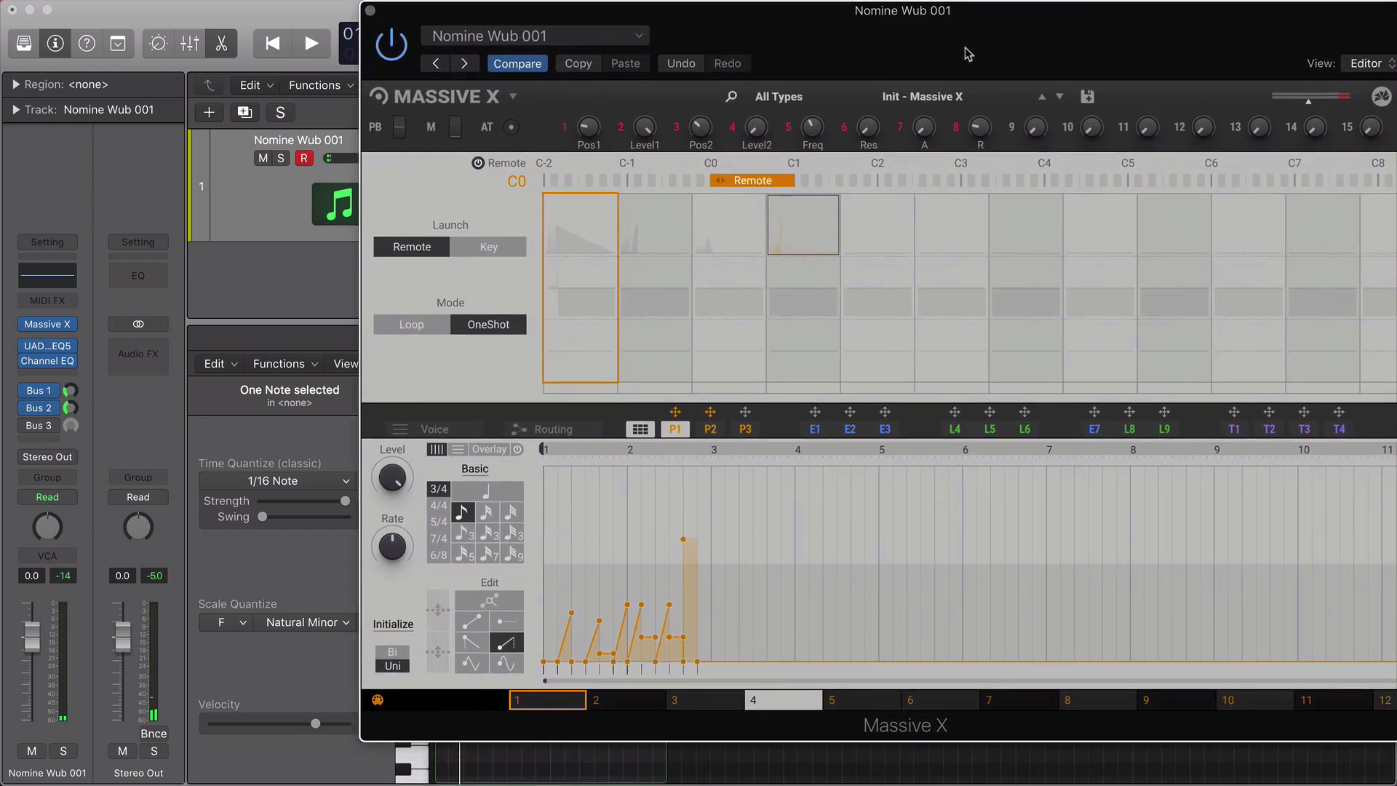
{"action": "left_click", "coordinate": [710, 430]}
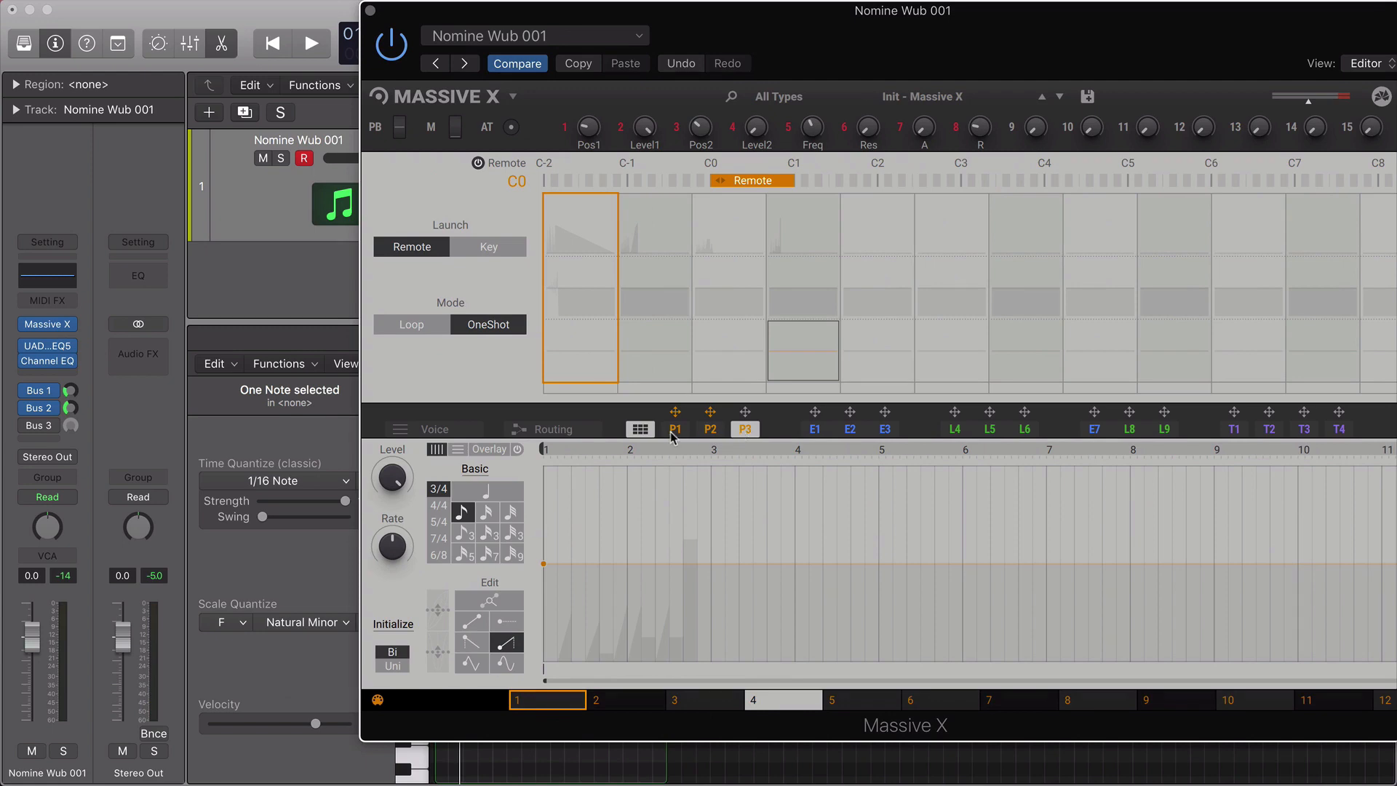
{"action": "left_click", "coordinate": [673, 432]}
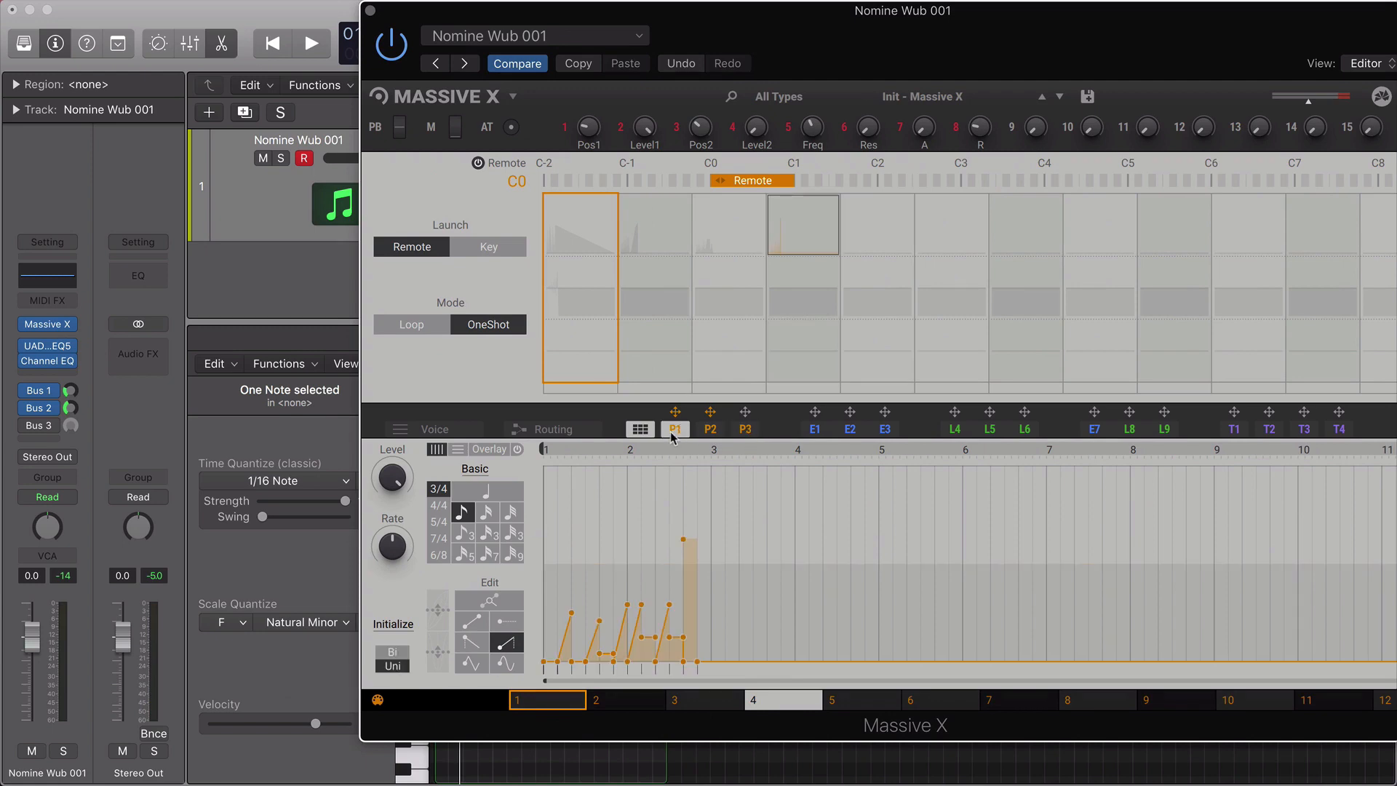
Step: Reload the Nomine Wub 001 preset by stepping away from it and back, and close the Massive X window
{"action": "left_click", "coordinate": [433, 64]}
{"action": "left_click", "coordinate": [466, 64]}
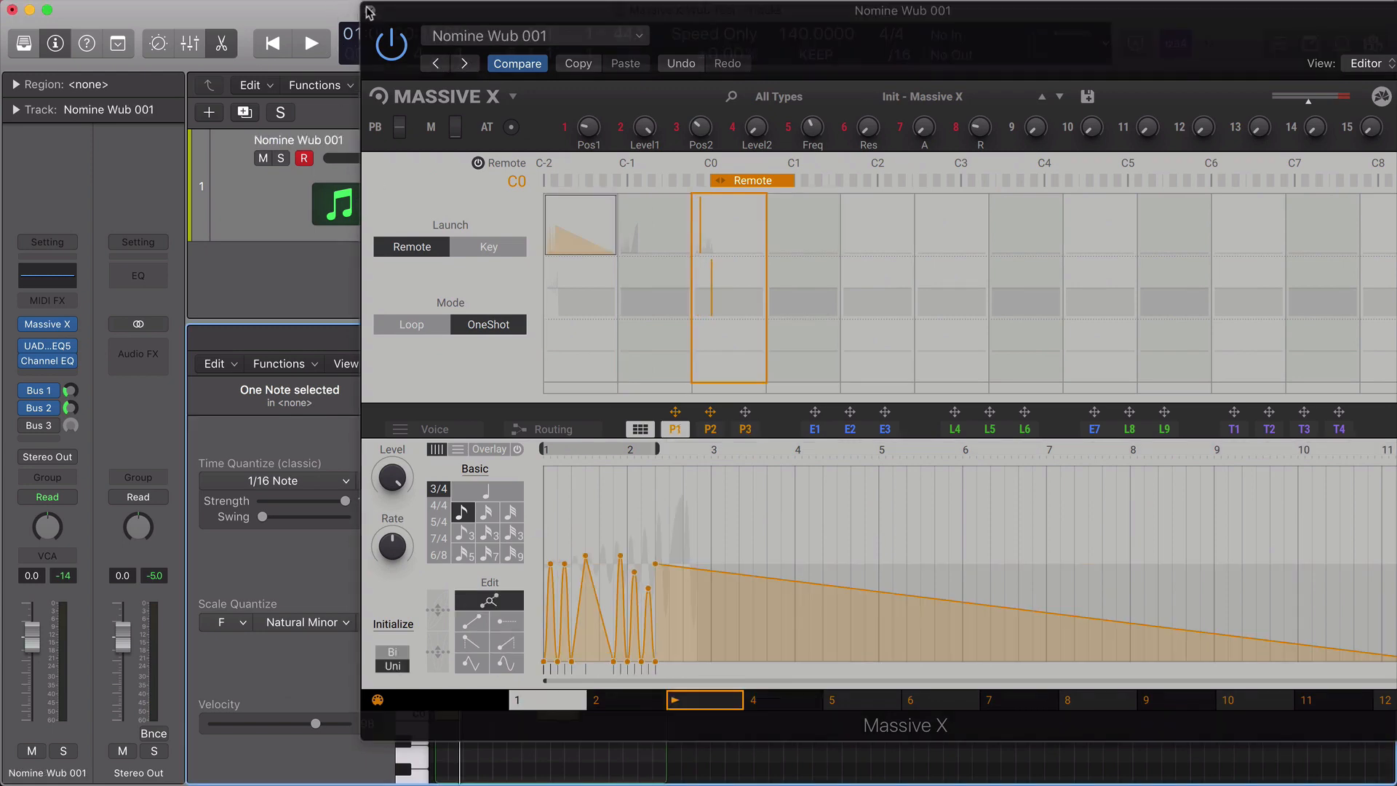
{"action": "left_click", "coordinate": [370, 10]}
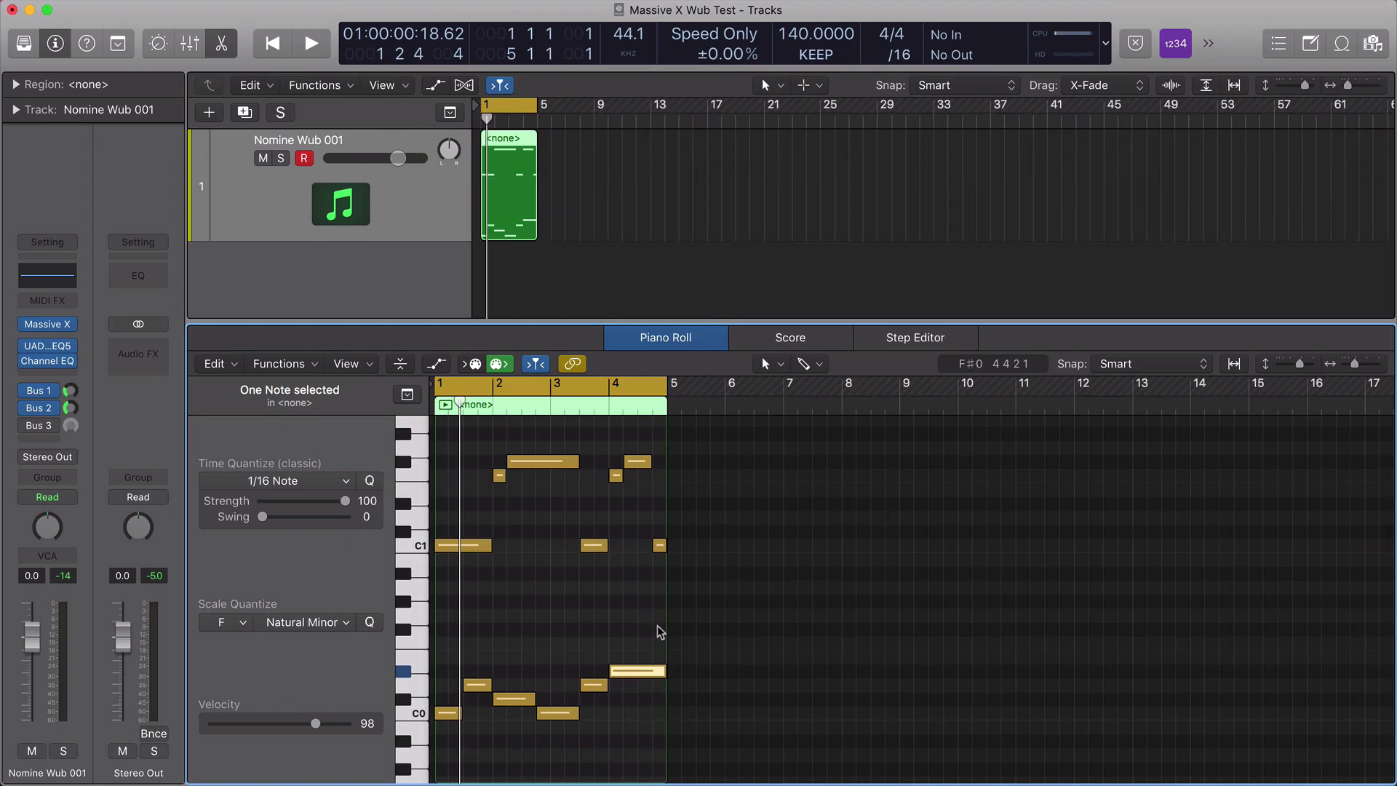
Step: Remove the other remote notes and extend the first C0 note across all four bars to the region's end
{"action": "left_click_drag", "start_coordinate": [660, 631], "coordinate": [666, 753]}
{"action": "key", "text": "Delete"}
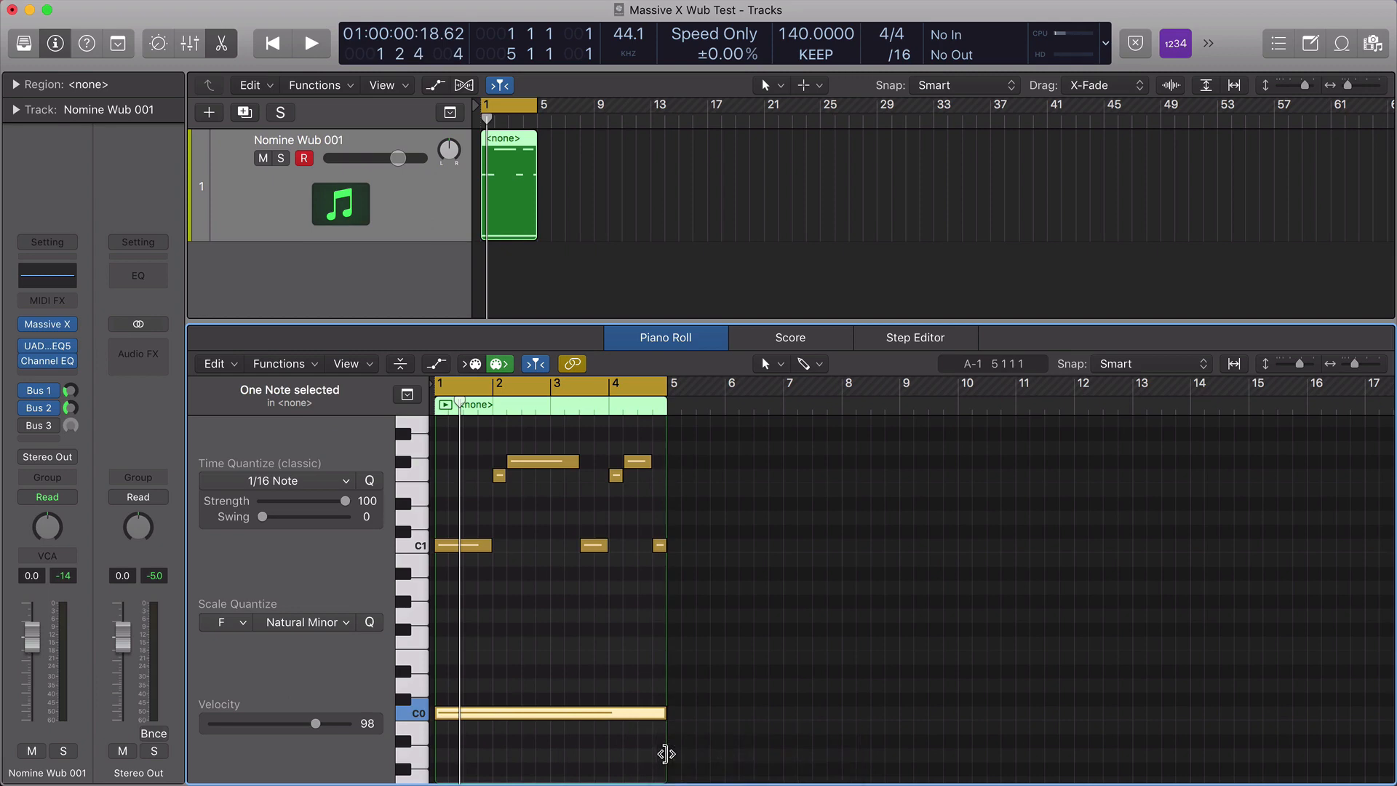